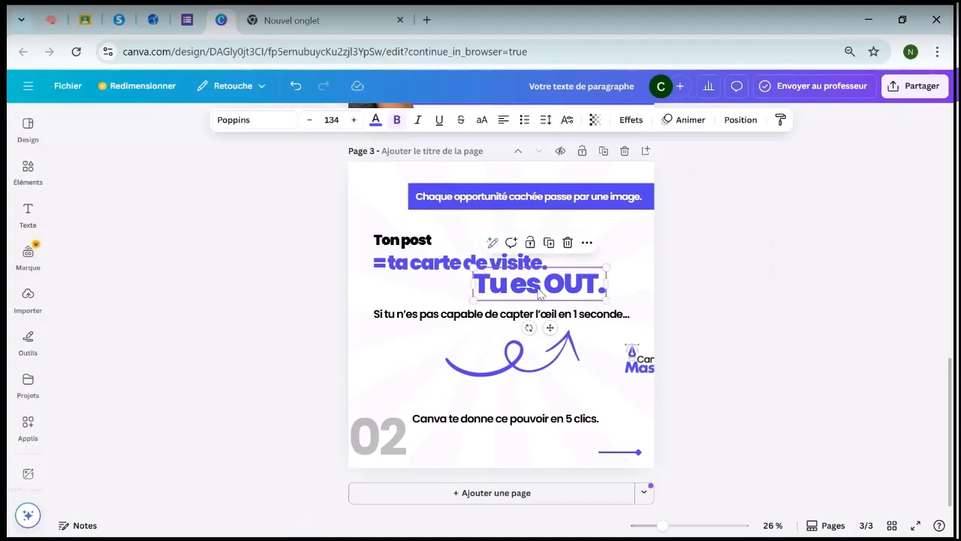
Step: Delete the "Tu es OUT.", "Si tu n'es pas capable de capter l'œil en 1 seconde..." and "= ta carte de visite." texts from page 3
{"action": "key", "text": "Delete"}
{"action": "left_click", "coordinate": [516, 317]}
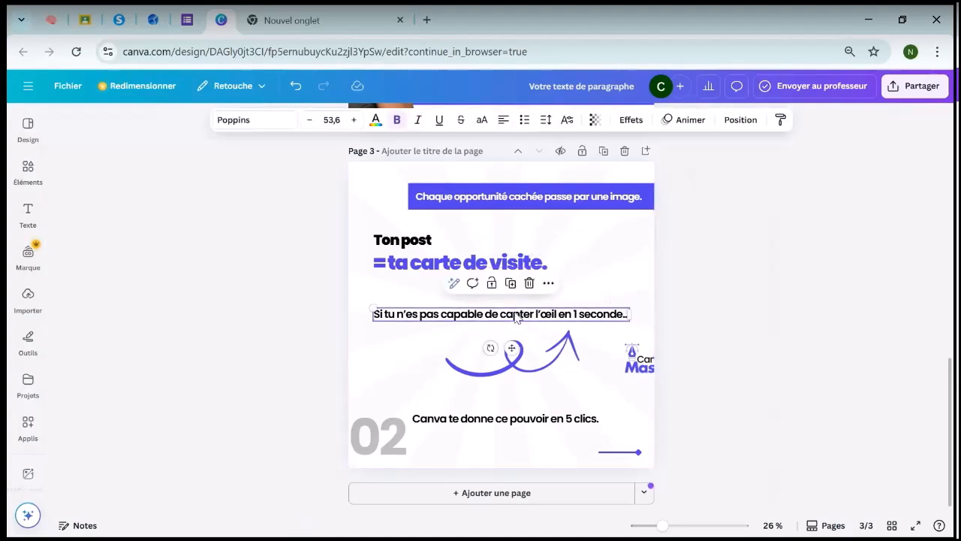
{"action": "key", "text": "Delete"}
{"action": "left_click", "coordinate": [466, 263]}
{"action": "key", "text": "Delete"}
Step: Shift the "Ton post" text slightly inward and replace its wording with "Client → Employeur → Partenaire → Investisseur."
{"action": "left_click_drag", "start_coordinate": [420, 244], "coordinate": [450, 251]}
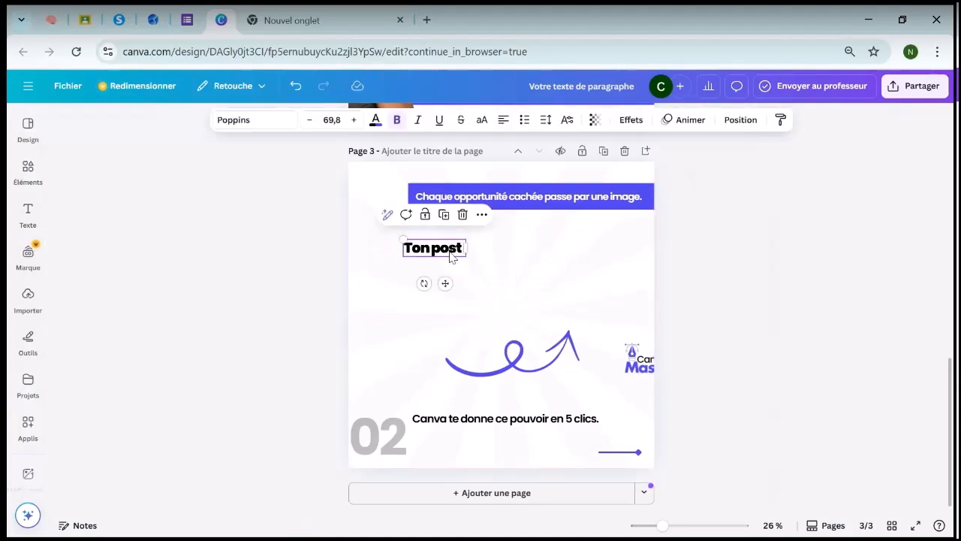
{"action": "double_click", "coordinate": [450, 251]}
{"action": "left_click", "coordinate": [721, 303]}
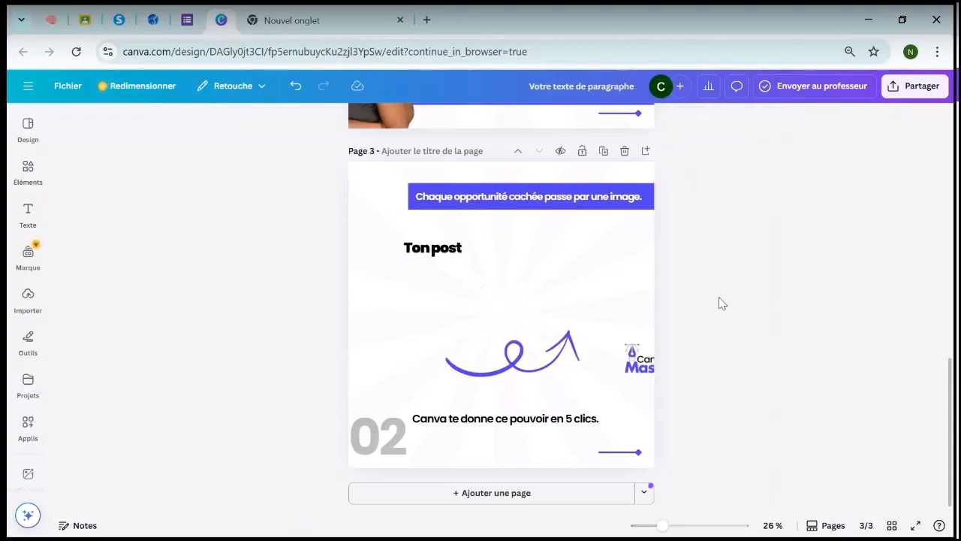
{"action": "left_click", "coordinate": [448, 260]}
{"action": "double_click", "coordinate": [446, 250]}
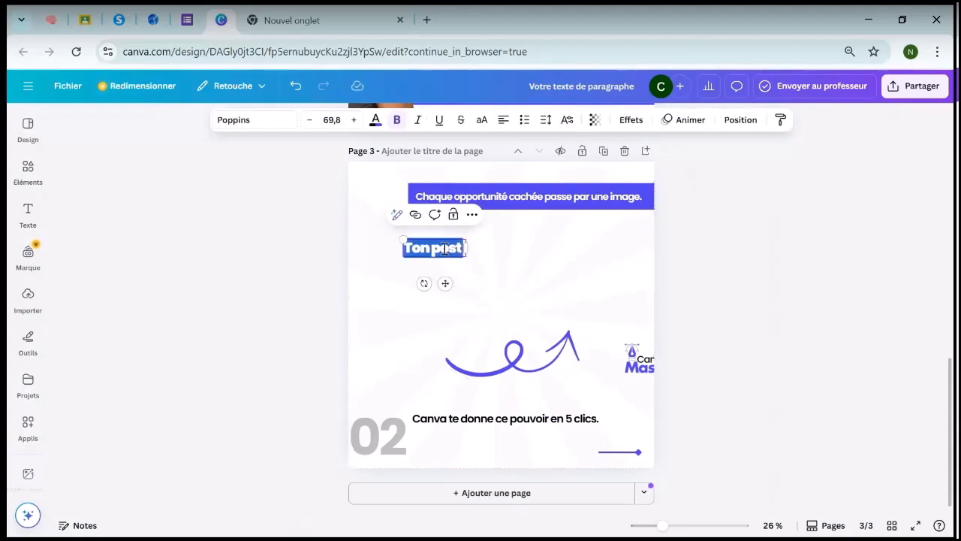
{"action": "type", "text": "Client → Employeur → Partenaire → Investisseur."}
{"action": "left_click", "coordinate": [860, 317]}
Step: Widen the "Client → Employeur → Partenaire → Investisseur." text box to fit on one line and move it toward the page's left edge
{"action": "left_click", "coordinate": [454, 307]}
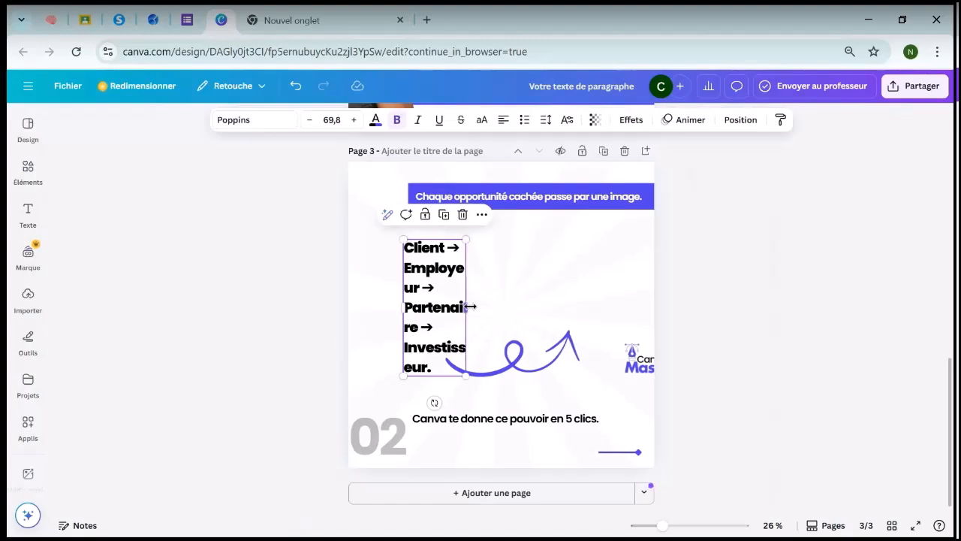
{"action": "left_click_drag", "start_coordinate": [470, 307], "coordinate": [676, 293]}
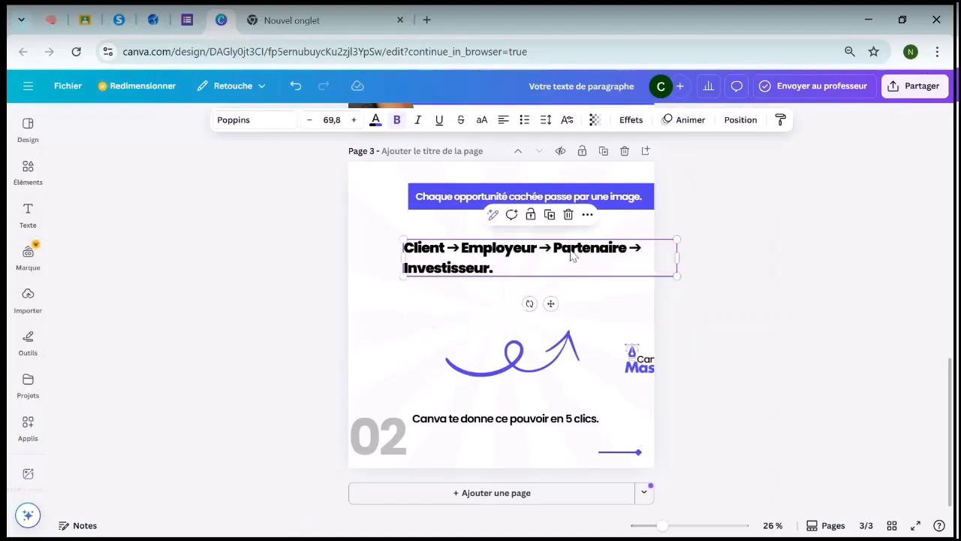
{"action": "left_click_drag", "start_coordinate": [571, 255], "coordinate": [534, 262]}
{"action": "left_click_drag", "start_coordinate": [639, 266], "coordinate": [701, 270]}
{"action": "mouse_move", "coordinate": [628, 260]}
{"action": "left_mouse_down"}
{"action": "mouse_move", "coordinate": [635, 253]}
{"action": "mouse_move", "coordinate": [624, 260]}
{"action": "left_mouse_up"}
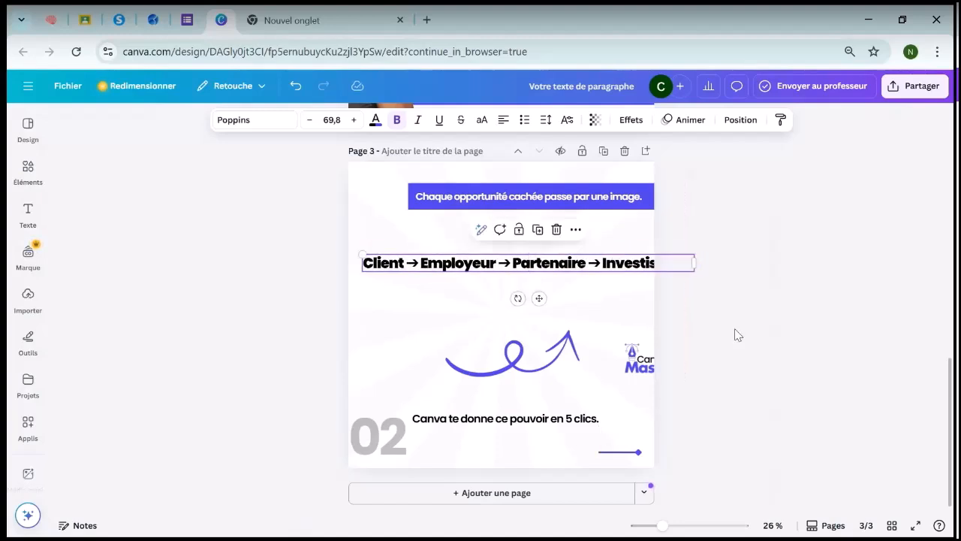
Step: Shorten the arrow-separated text line so that only the word "Client" remains
{"action": "left_click", "coordinate": [557, 281]}
{"action": "left_click", "coordinate": [563, 268]}
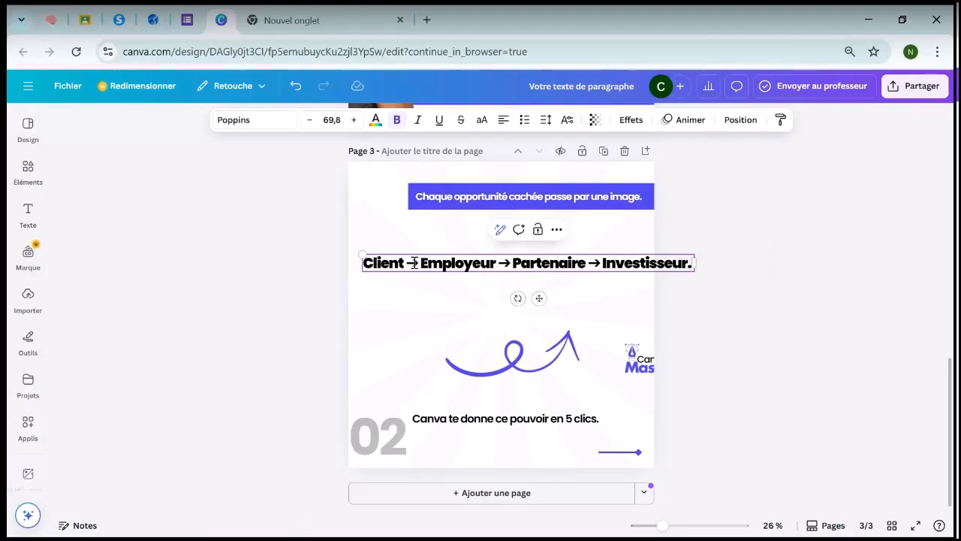
{"action": "left_click_drag", "start_coordinate": [406, 262], "coordinate": [455, 263]}
{"action": "left_click_drag", "start_coordinate": [696, 267], "coordinate": [693, 268]}
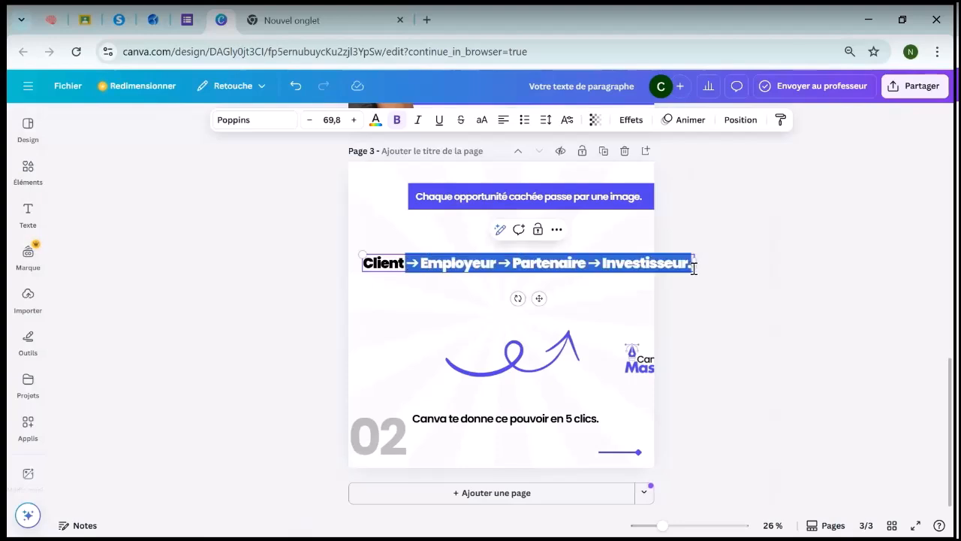
{"action": "key", "text": "BackSpace"}
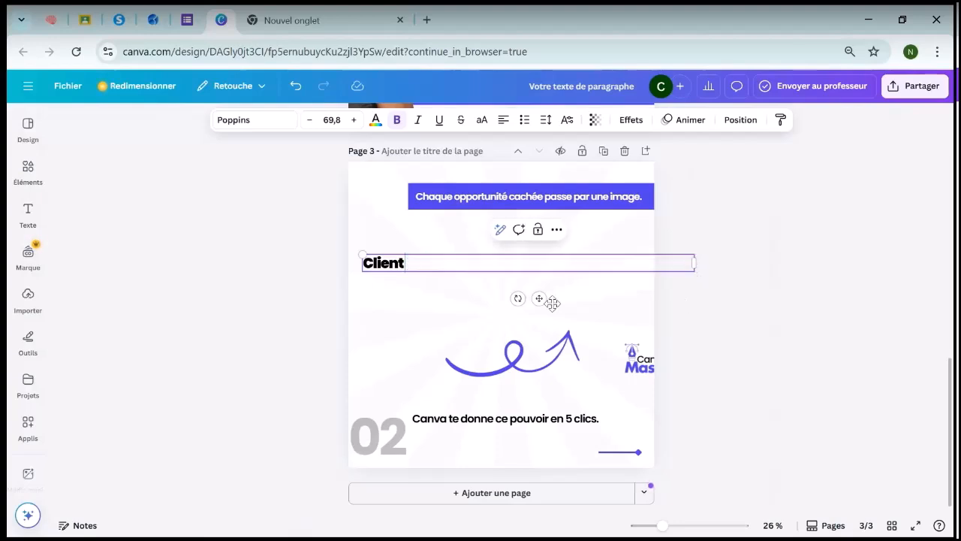
Step: Narrow the "Client" text box around its word, enlarge the text to size 85, and place it in the page's upper left
{"action": "left_click_drag", "start_coordinate": [689, 265], "coordinate": [392, 244]}
{"action": "left_click", "coordinate": [417, 283]}
{"action": "left_click", "coordinate": [747, 277]}
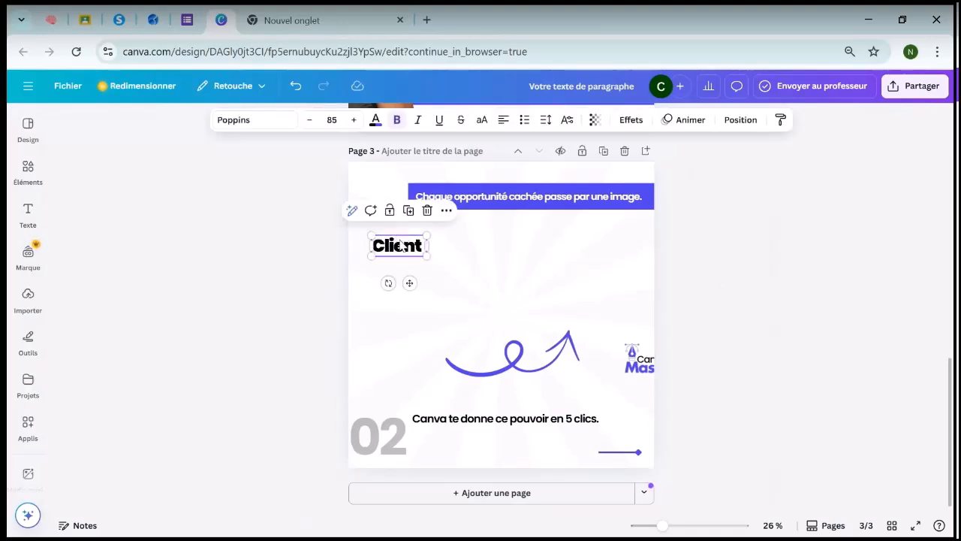
Step: Duplicate the "Client" text, place the copy to its right, and change the copy's wording to "Employeur"
{"action": "left_click", "coordinate": [408, 211]}
{"action": "left_click_drag", "start_coordinate": [468, 270], "coordinate": [518, 258]}
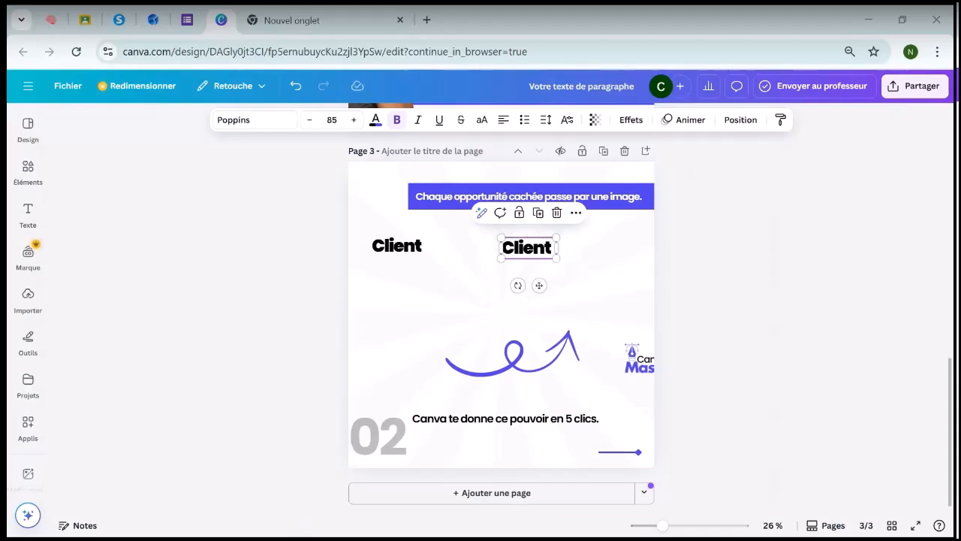
{"action": "double_click", "coordinate": [536, 244]}
{"action": "type", "text": "Employeur"}
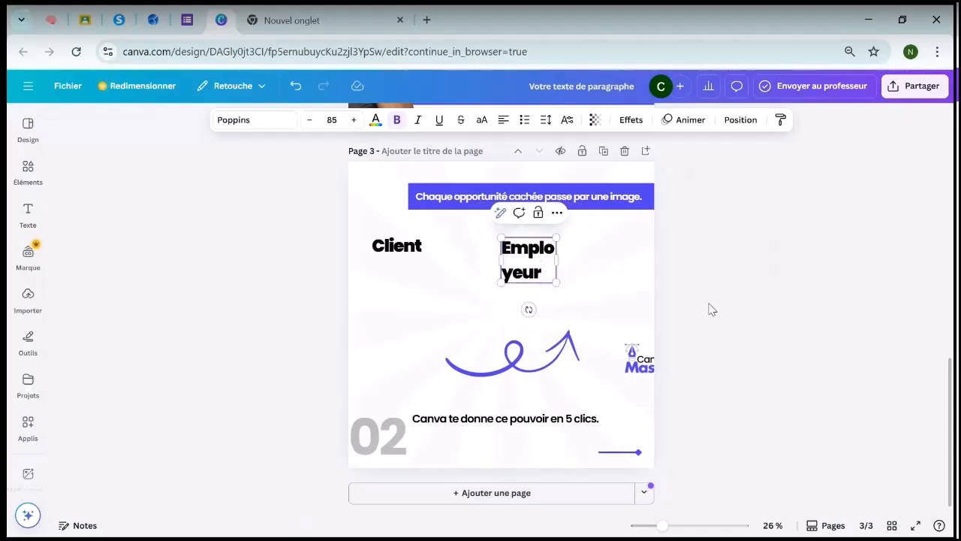
{"action": "left_click", "coordinate": [711, 306]}
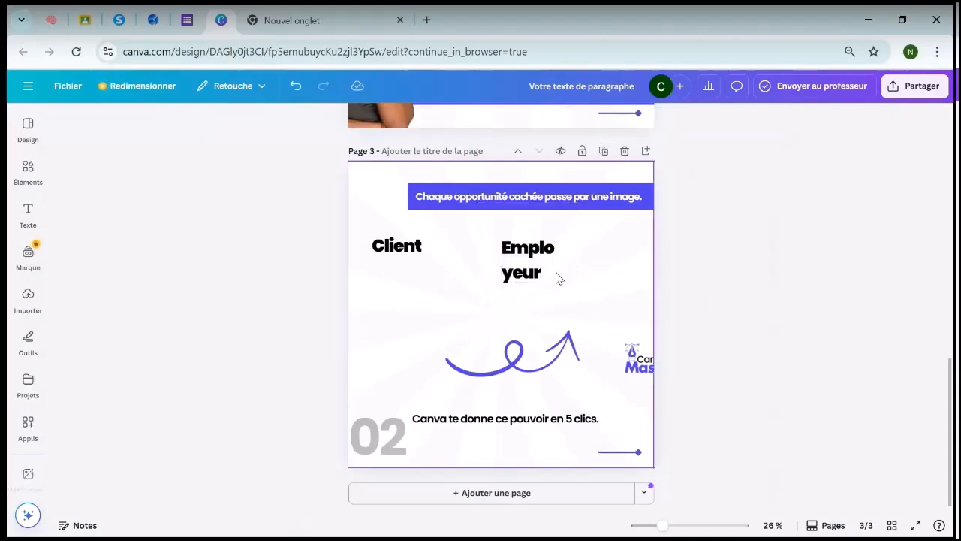
Step: Widen "Employeur" to fit on one line and place a duplicate of it below "Client", reworded as "Partenaire"
{"action": "left_click", "coordinate": [556, 272]}
{"action": "left_click_drag", "start_coordinate": [559, 259], "coordinate": [414, 316]}
{"action": "left_click", "coordinate": [556, 215]}
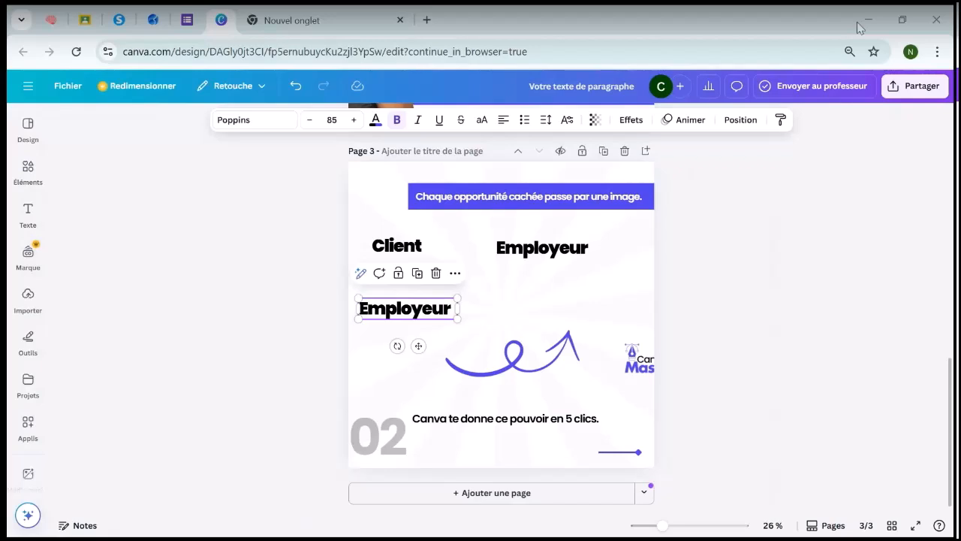
{"action": "double_click", "coordinate": [428, 310]}
{"action": "type", "text": "Partenaire"}
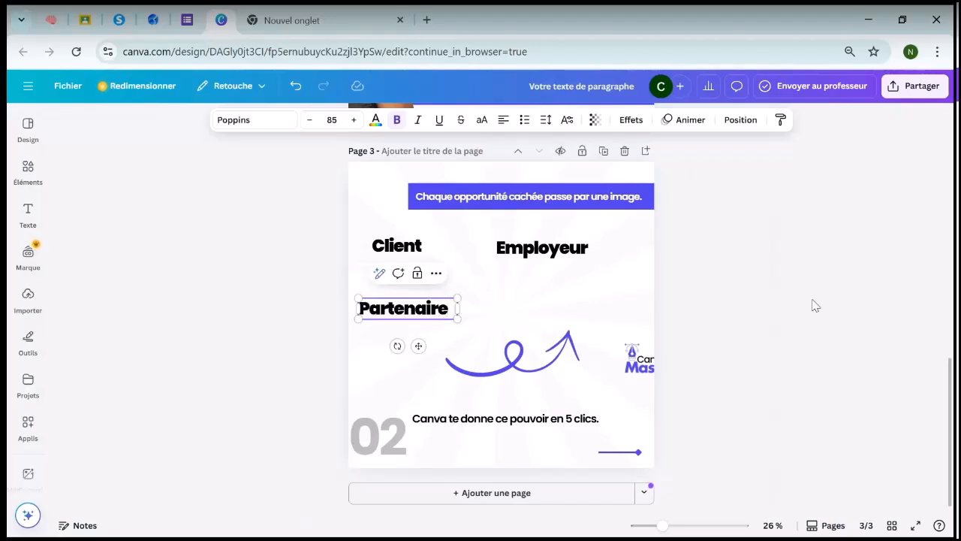
Step: Duplicate the "Partenaire" text, place the copy below "Employeur", and change the copy's wording to "Investisseur"
{"action": "left_click_drag", "start_coordinate": [459, 308], "coordinate": [526, 305]}
{"action": "left_click", "coordinate": [414, 273]}
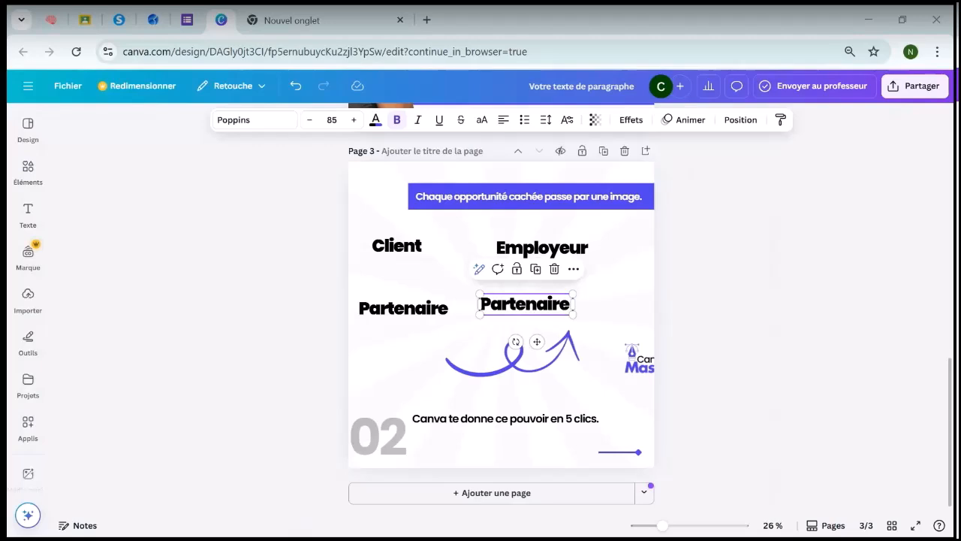
{"action": "double_click", "coordinate": [559, 301]}
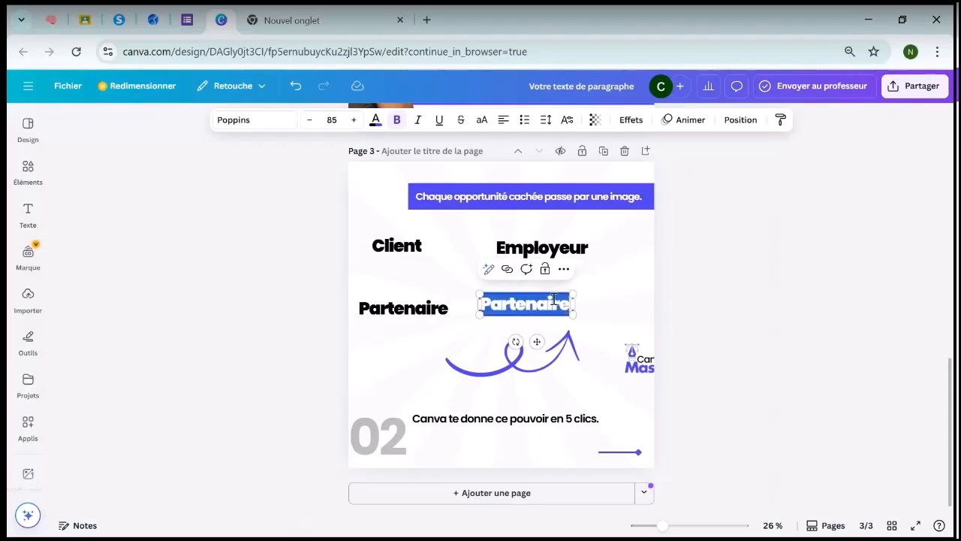
{"action": "type", "text": "Investisseur"}
Step: Widen the "Investisseur" text box to fit on one line and nudge "Client" slightly down and to the right
{"action": "left_click", "coordinate": [594, 337]}
{"action": "left_click", "coordinate": [567, 319]}
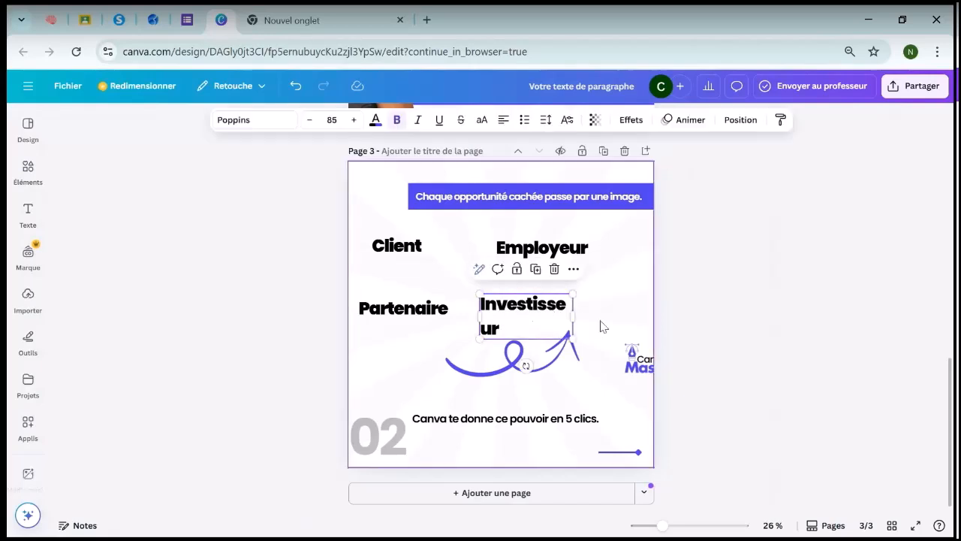
{"action": "left_click_drag", "start_coordinate": [577, 316], "coordinate": [598, 317]}
{"action": "left_click", "coordinate": [685, 306]}
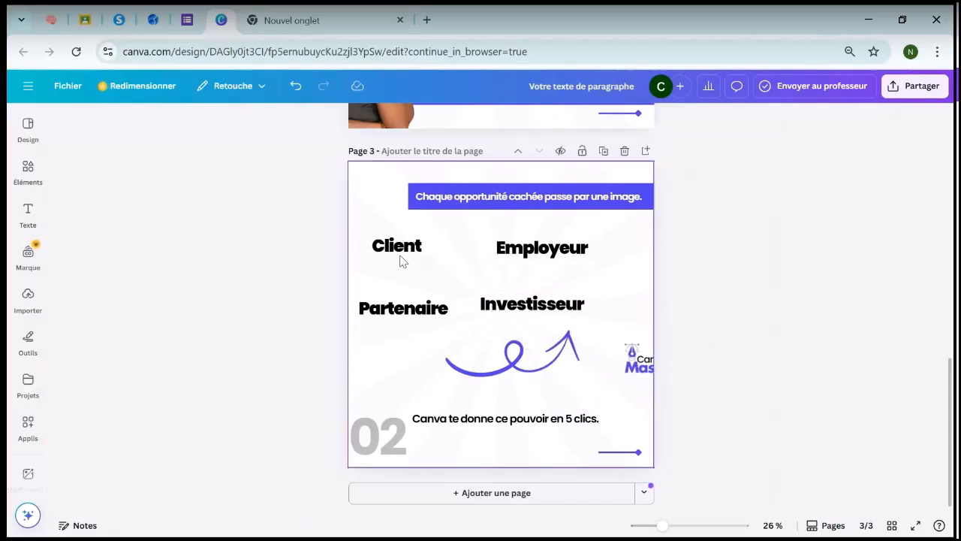
{"action": "left_click_drag", "start_coordinate": [409, 249], "coordinate": [417, 253]}
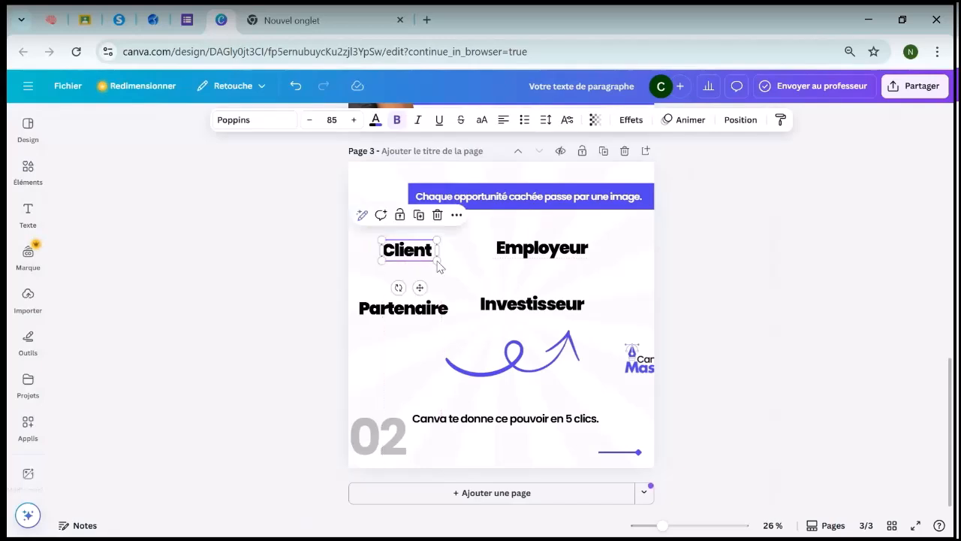
Step: Add the thick curved right-pointing arrow from the "fleche" illustrations and move it between the two rows of words
{"action": "left_click", "coordinate": [18, 184]}
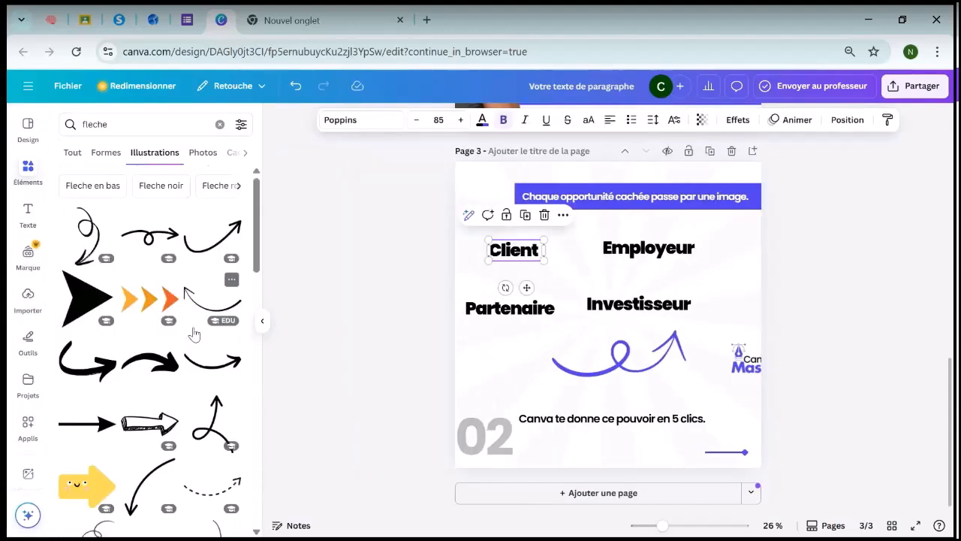
{"action": "left_click", "coordinate": [157, 373]}
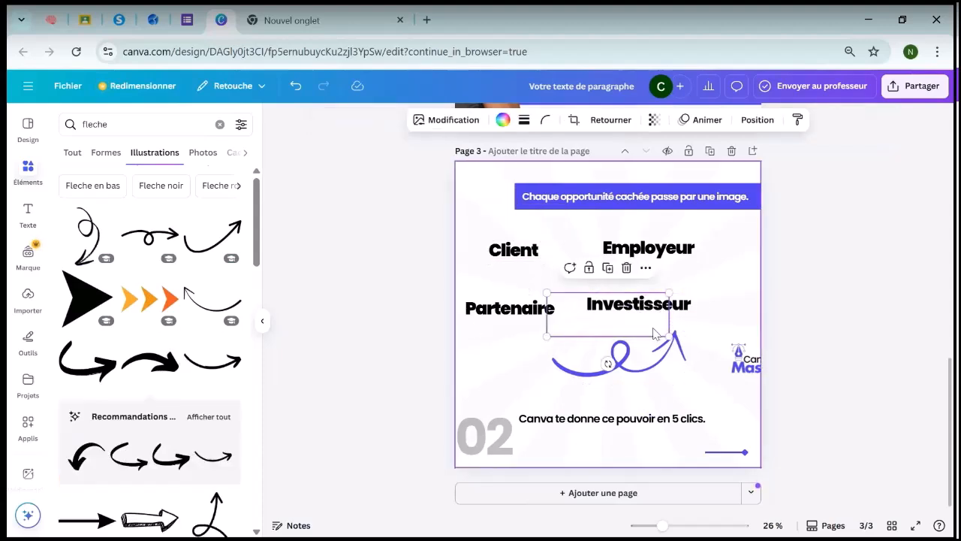
{"action": "left_click_drag", "start_coordinate": [575, 311], "coordinate": [572, 274]}
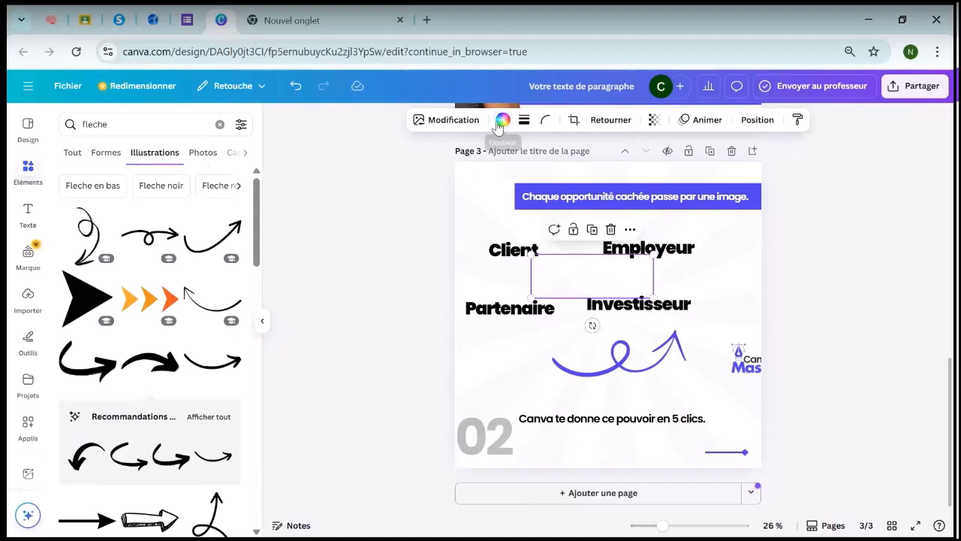
Step: Recolor the new curved arrow with the document's purple-blue #4f40ee
{"action": "left_click", "coordinate": [497, 121]}
{"action": "left_click", "coordinate": [196, 208]}
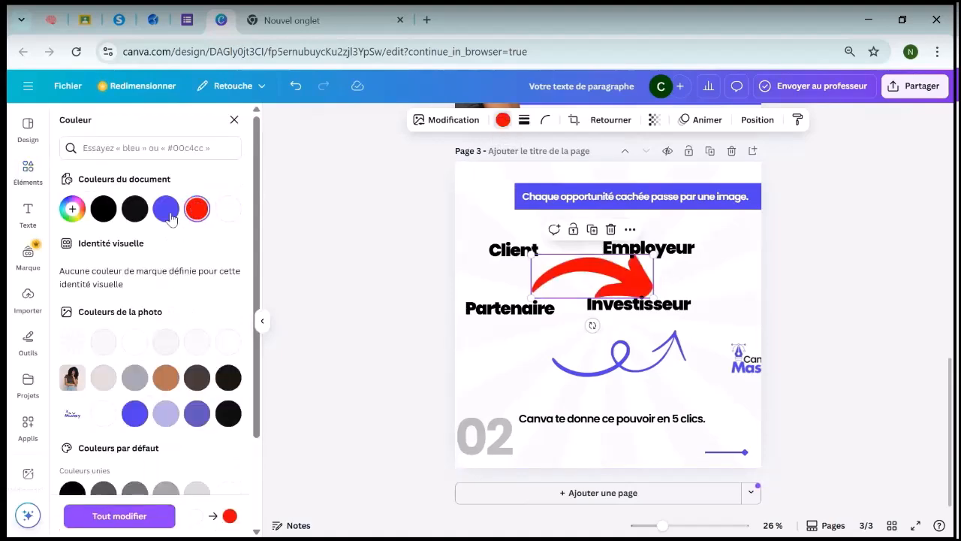
{"action": "left_click", "coordinate": [165, 208]}
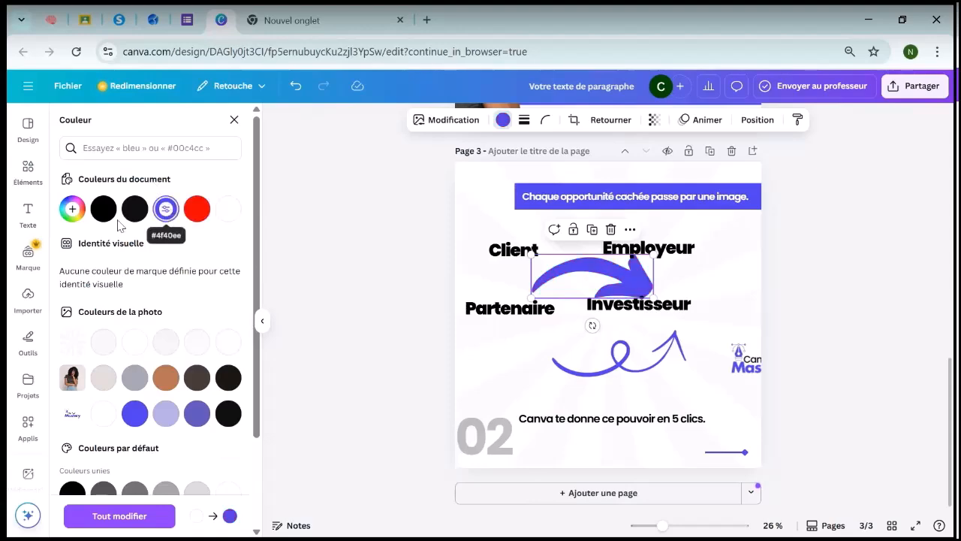
{"action": "key", "text": "Escape"}
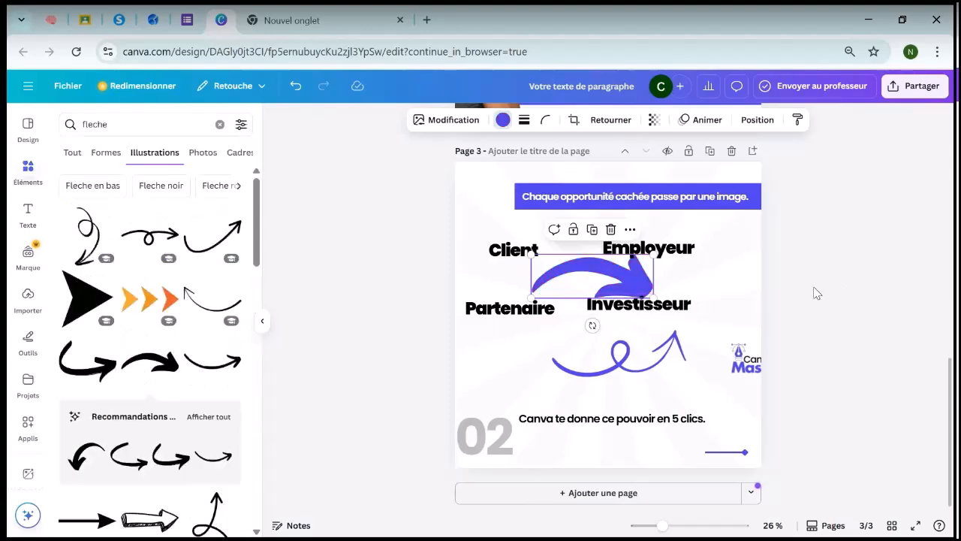
Step: Shrink the curved arrow and place it above the gap between "Client" and "Employeur", pointing at "Employeur"
{"action": "scroll", "coordinate": [816, 289], "scroll_direction": "up", "scroll_amount": 3}
{"action": "scroll", "coordinate": [770, 305], "scroll_direction": "down", "scroll_amount": 3}
{"action": "left_click_drag", "start_coordinate": [669, 313], "coordinate": [578, 218]}
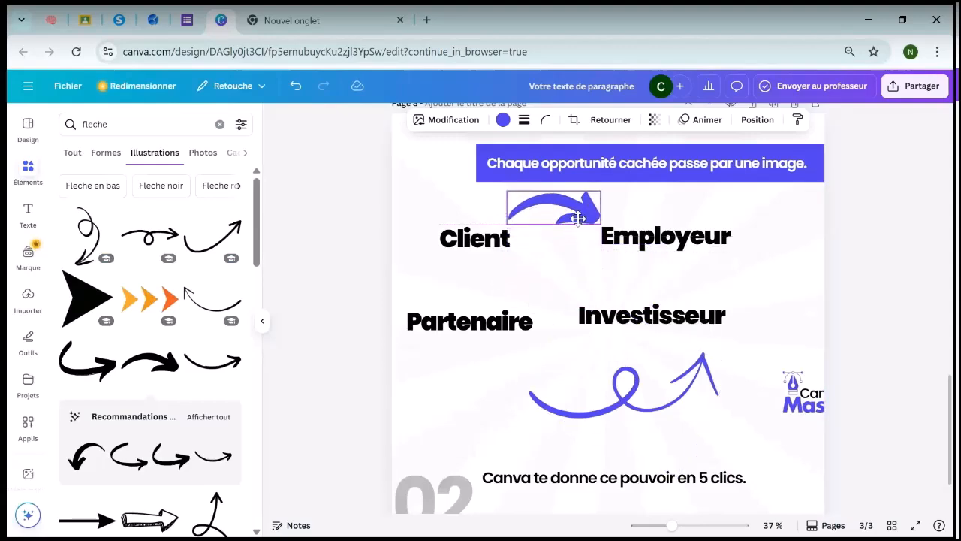
Step: Move "Partenaire" below and right of "Employeur" and "Investisseur" lower below "Client", and delete the looping arrow
{"action": "left_click", "coordinate": [643, 320]}
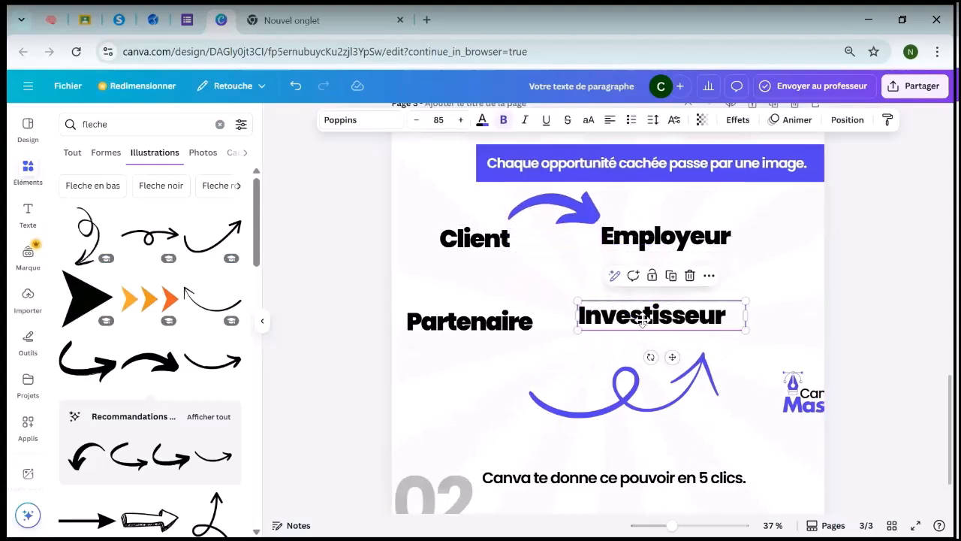
{"action": "left_click_drag", "start_coordinate": [643, 319], "coordinate": [581, 364]}
{"action": "left_click_drag", "start_coordinate": [488, 322], "coordinate": [739, 320]}
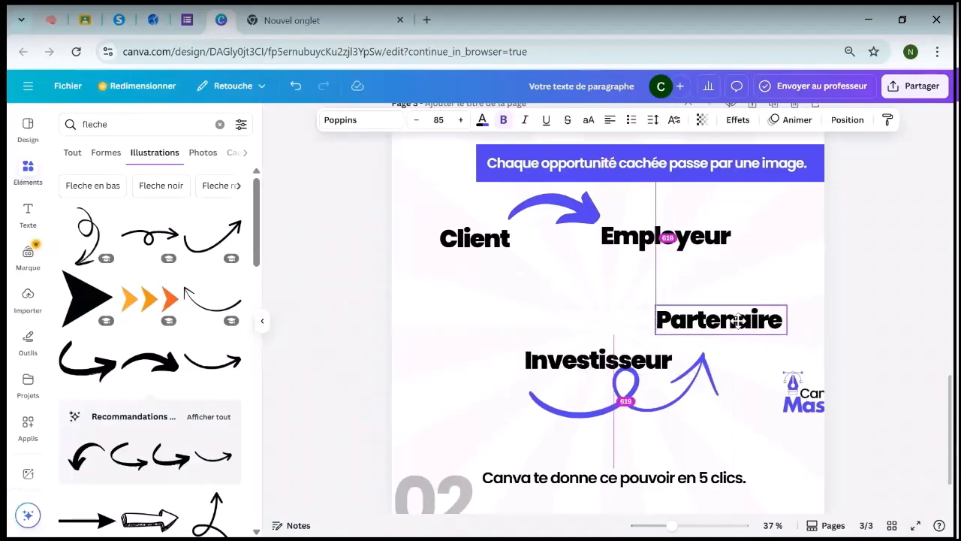
{"action": "left_click_drag", "start_coordinate": [614, 361], "coordinate": [545, 358]}
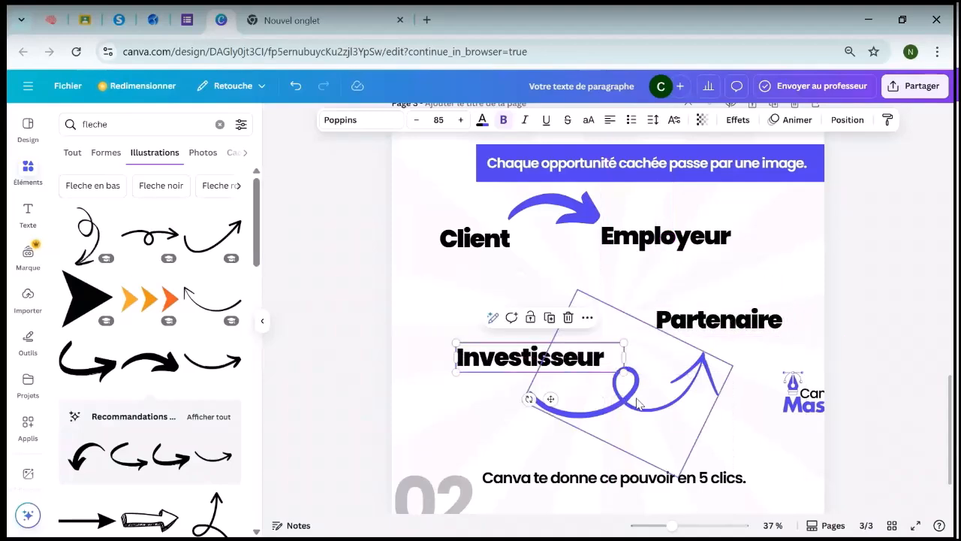
{"action": "left_click_drag", "start_coordinate": [635, 408], "coordinate": [629, 425]}
{"action": "key", "text": "Delete"}
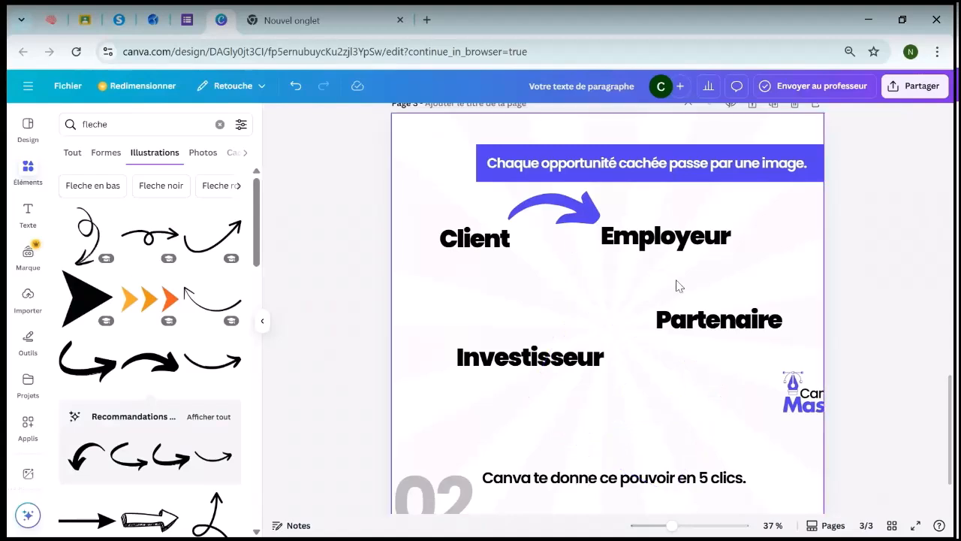
Step: Duplicate the curved arrow, rotate the copy to point downward, and place it between "Employeur" and "Partenaire"
{"action": "left_click", "coordinate": [586, 216]}
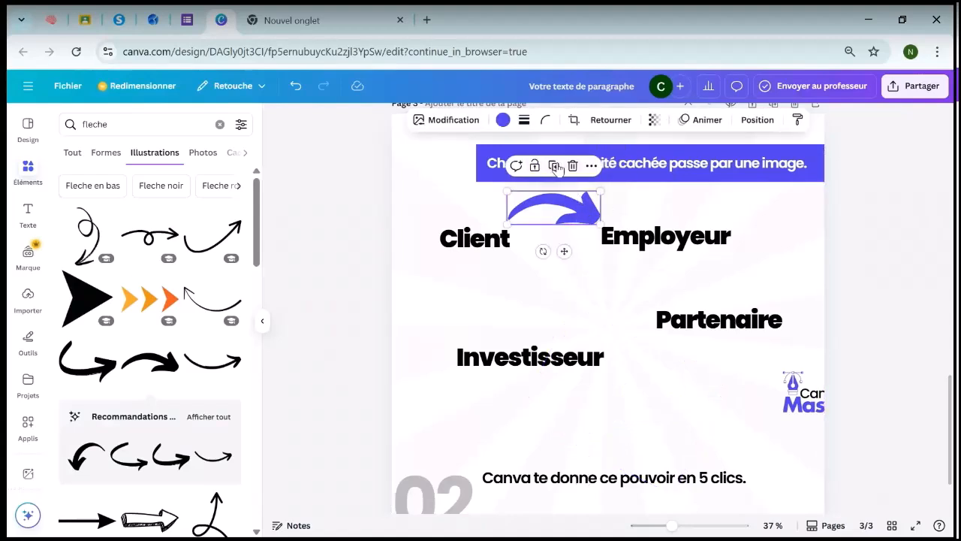
{"action": "left_click", "coordinate": [557, 168]}
{"action": "left_click_drag", "start_coordinate": [596, 218], "coordinate": [662, 302]}
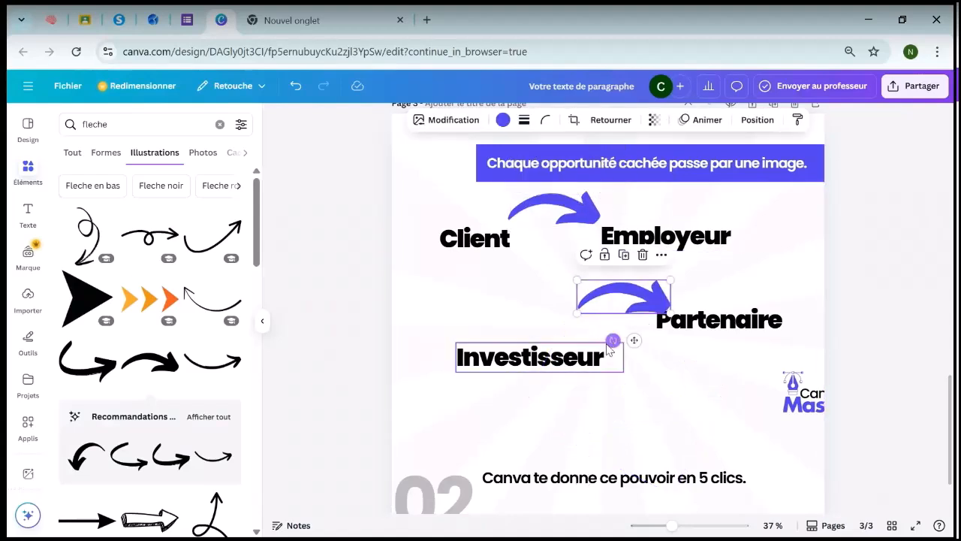
{"action": "left_click_drag", "start_coordinate": [612, 340], "coordinate": [581, 328]}
{"action": "left_click_drag", "start_coordinate": [633, 304], "coordinate": [764, 268]}
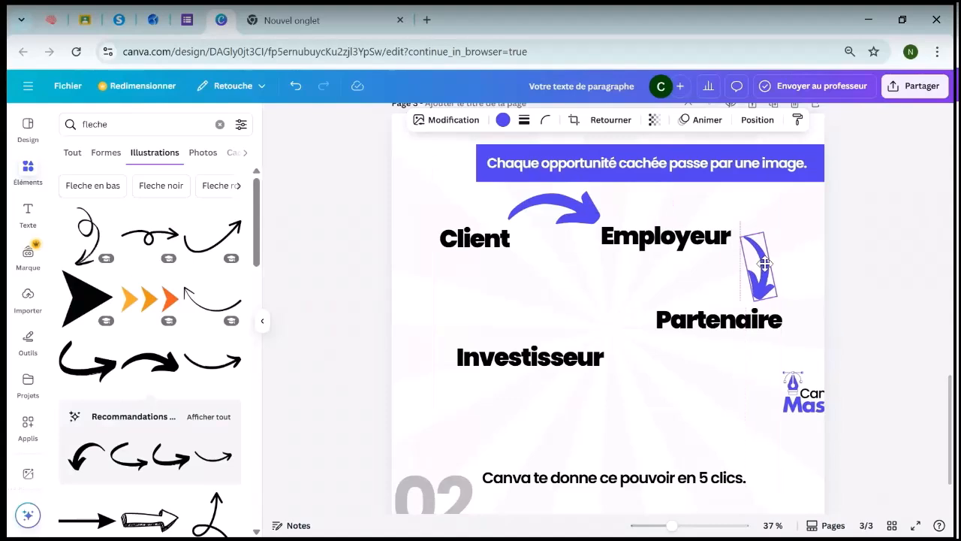
Step: Lower "Investisseur" slightly and place a copy of the downward arrow below "Partenaire", rotated to point down-left toward "Investisseur"
{"action": "left_click_drag", "start_coordinate": [590, 358], "coordinate": [591, 369]}
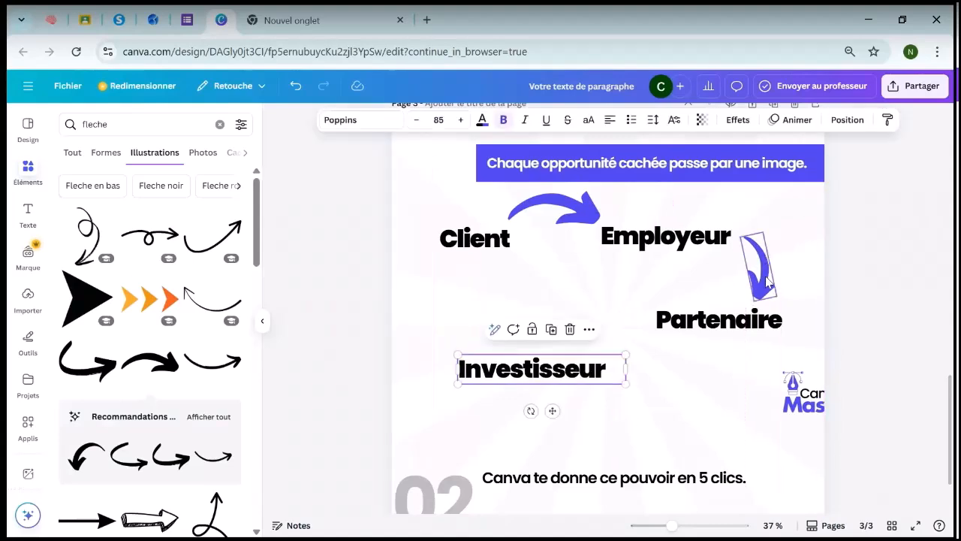
{"action": "left_click", "coordinate": [756, 263]}
{"action": "left_click", "coordinate": [758, 207]}
{"action": "left_click_drag", "start_coordinate": [764, 274], "coordinate": [487, 334]}
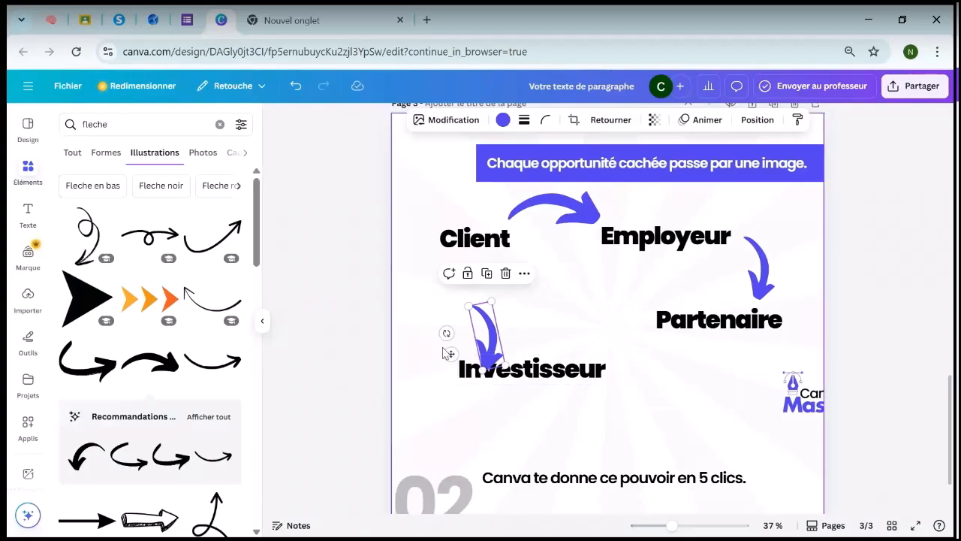
{"action": "left_click_drag", "start_coordinate": [446, 333], "coordinate": [488, 241]}
{"action": "left_click_drag", "start_coordinate": [518, 346], "coordinate": [536, 353]}
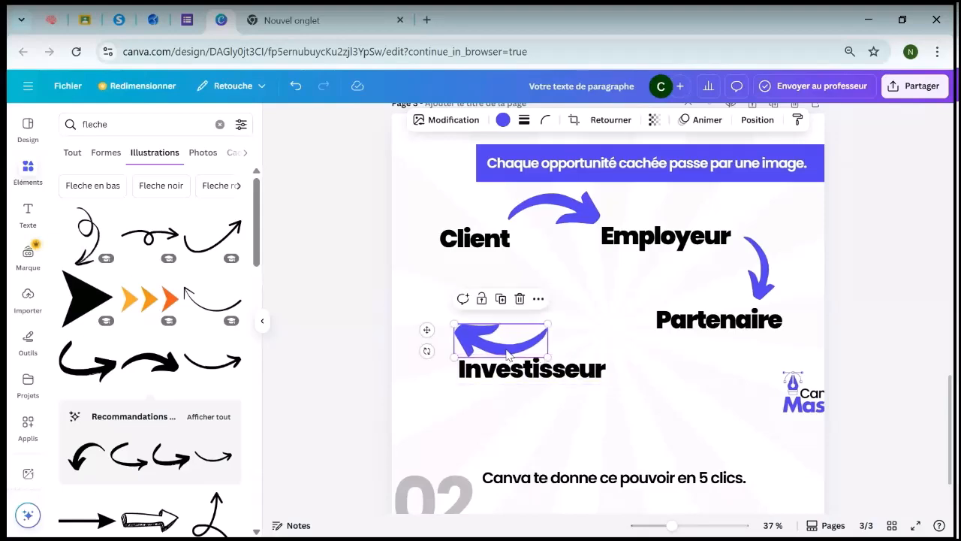
{"action": "left_click_drag", "start_coordinate": [471, 344], "coordinate": [645, 425]}
{"action": "left_click_drag", "start_coordinate": [694, 378], "coordinate": [675, 383]}
Step: Move the four flow words and their three arrows together slightly down and right on page 3
{"action": "scroll", "coordinate": [678, 384], "scroll_direction": "down", "scroll_amount": 2}
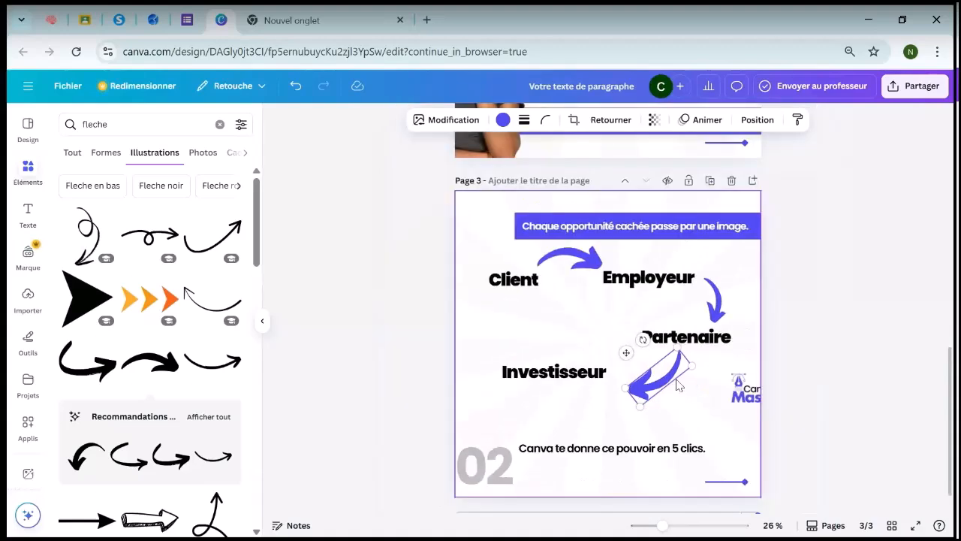
{"action": "left_click_drag", "start_coordinate": [499, 254], "coordinate": [690, 384]}
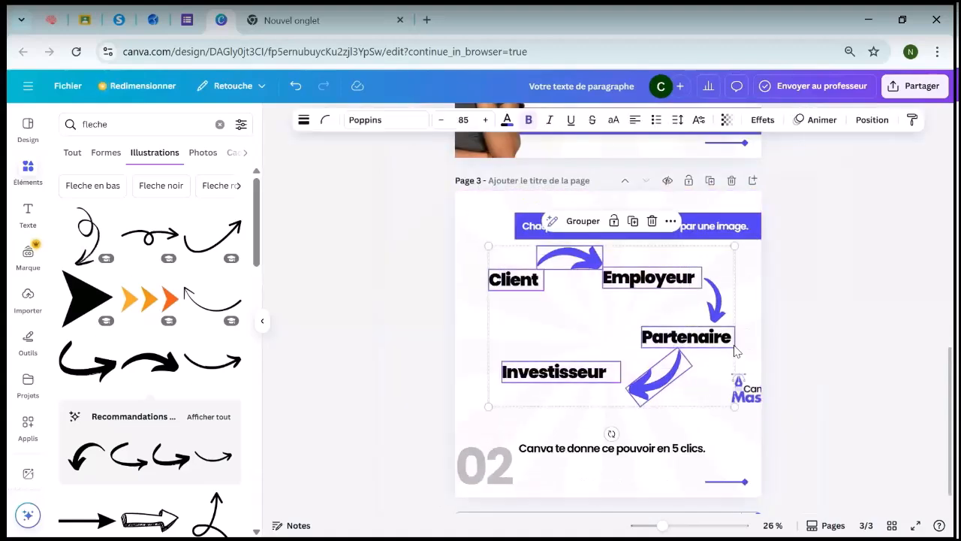
{"action": "mouse_move", "coordinate": [704, 338]}
{"action": "left_mouse_down"}
{"action": "mouse_move", "coordinate": [717, 356]}
{"action": "mouse_move", "coordinate": [691, 347]}
{"action": "mouse_move", "coordinate": [701, 353]}
{"action": "left_mouse_up"}
{"action": "key", "text": "ctrl+z"}
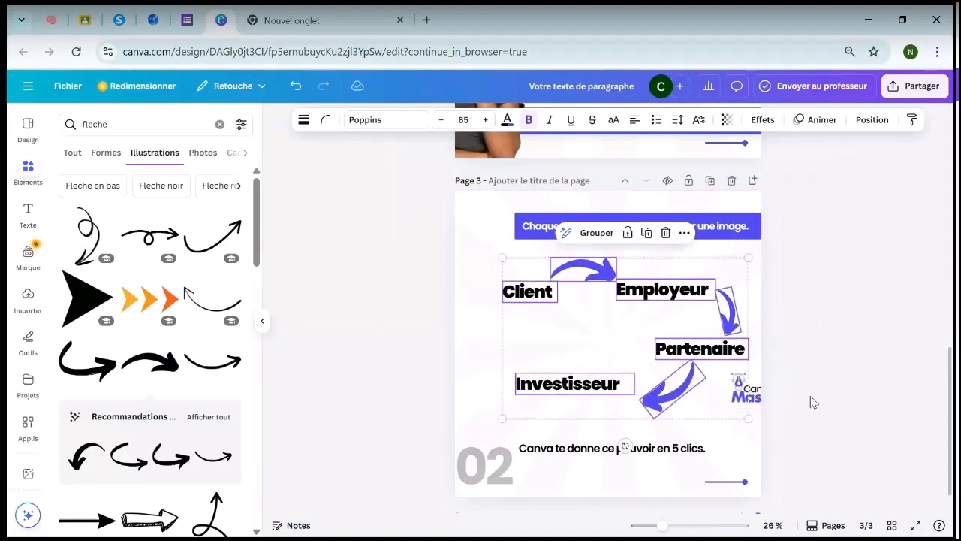
{"action": "left_click", "coordinate": [789, 415]}
Step: Shrink the Canva Mastery logo into the page's lower-right corner above the small line, and position the closing sentence right of "02"
{"action": "left_click_drag", "start_coordinate": [759, 400], "coordinate": [735, 420]}
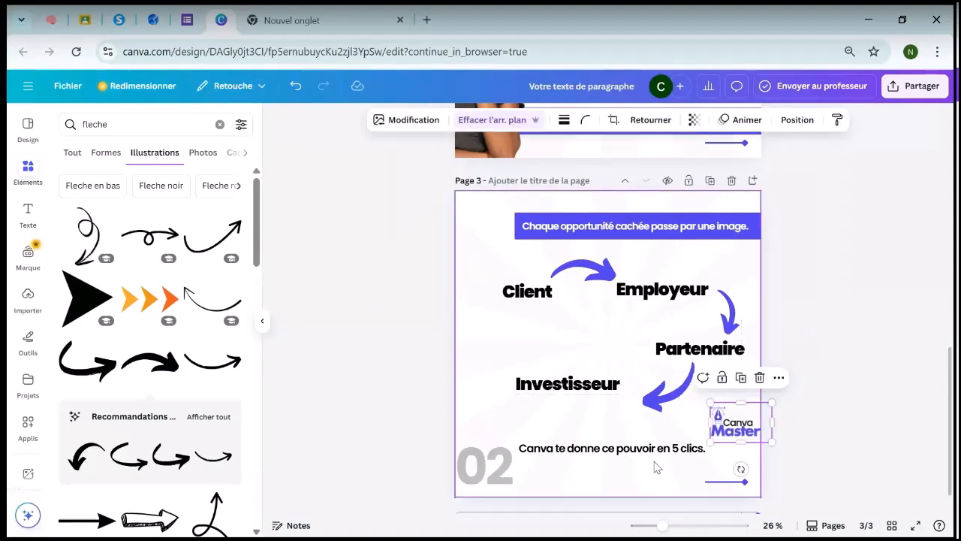
{"action": "left_click_drag", "start_coordinate": [644, 448], "coordinate": [582, 416]}
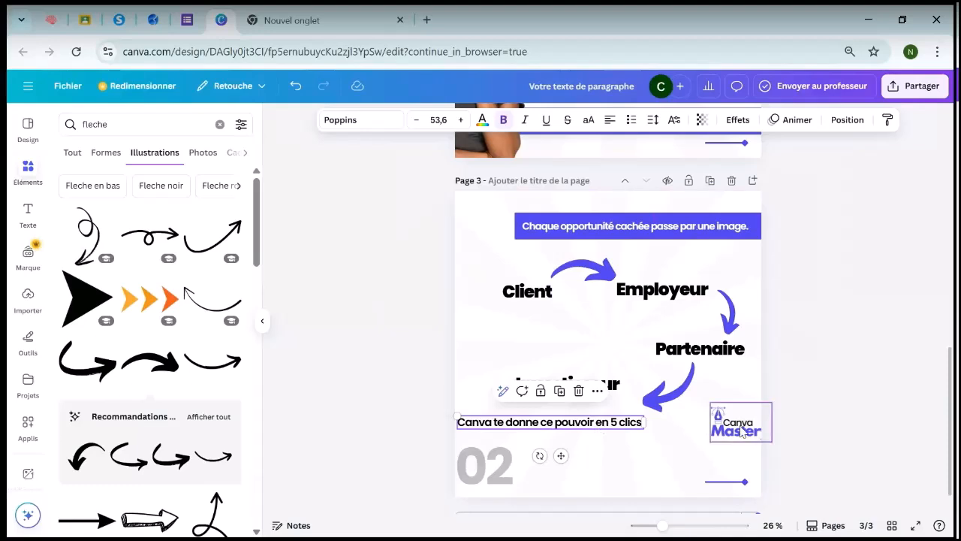
{"action": "left_click_drag", "start_coordinate": [752, 434], "coordinate": [723, 456]}
{"action": "left_click", "coordinate": [811, 412]}
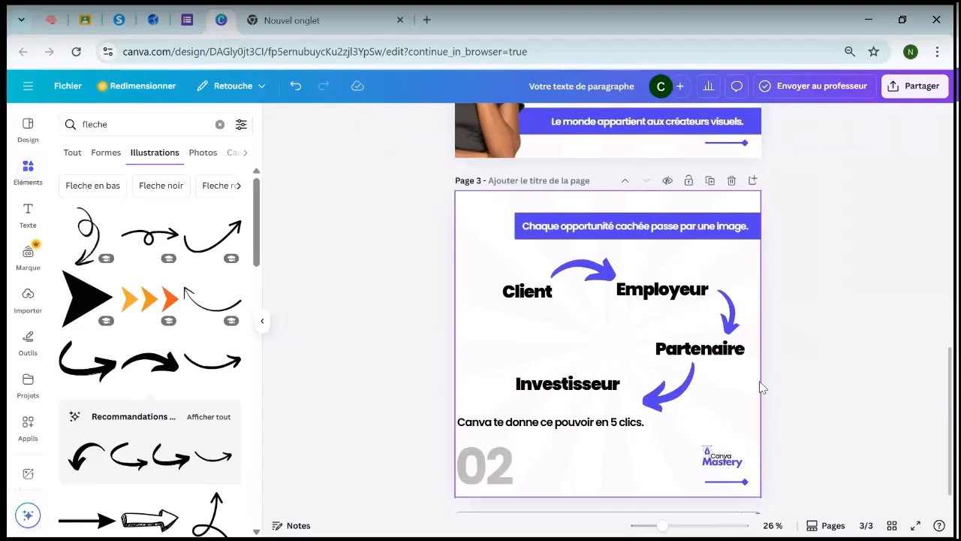
{"action": "left_click_drag", "start_coordinate": [546, 423], "coordinate": [604, 442]}
Step: Scale the whole word-and-arrow flow down to a text size of 65,5, keeping it between the banner and the closing sentence
{"action": "left_click_drag", "start_coordinate": [504, 263], "coordinate": [691, 382]}
{"action": "left_click_drag", "start_coordinate": [665, 328], "coordinate": [683, 346]}
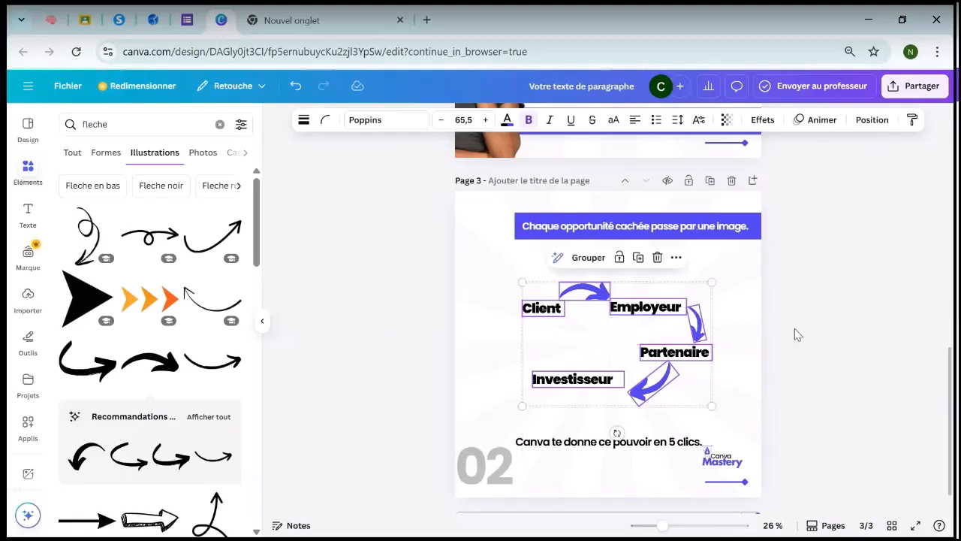
{"action": "left_click", "coordinate": [796, 333]}
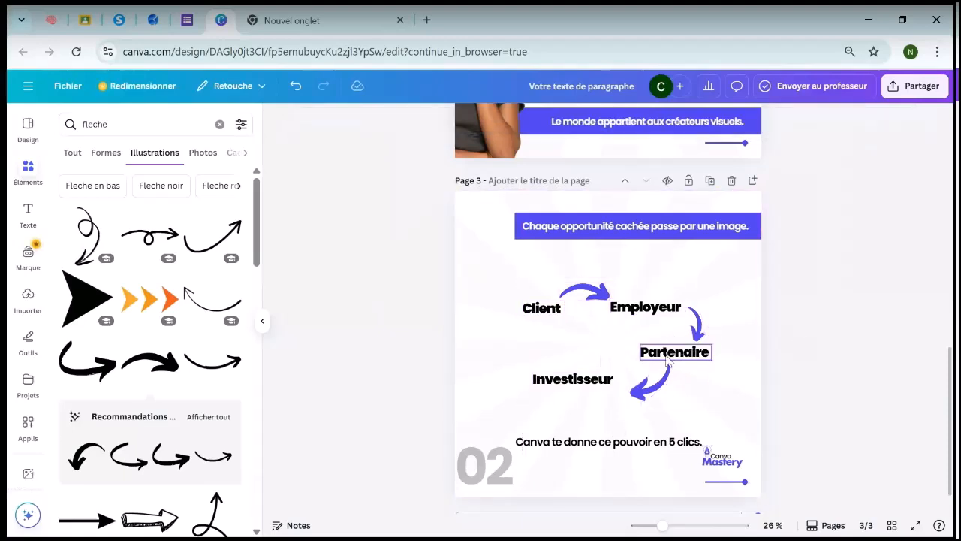
Step: Raise the closing sentence slightly and replace its text with "Ils jugent ta compétence avant même de te parler."
{"action": "left_click_drag", "start_coordinate": [660, 442], "coordinate": [661, 424]}
{"action": "left_click", "coordinate": [660, 424]}
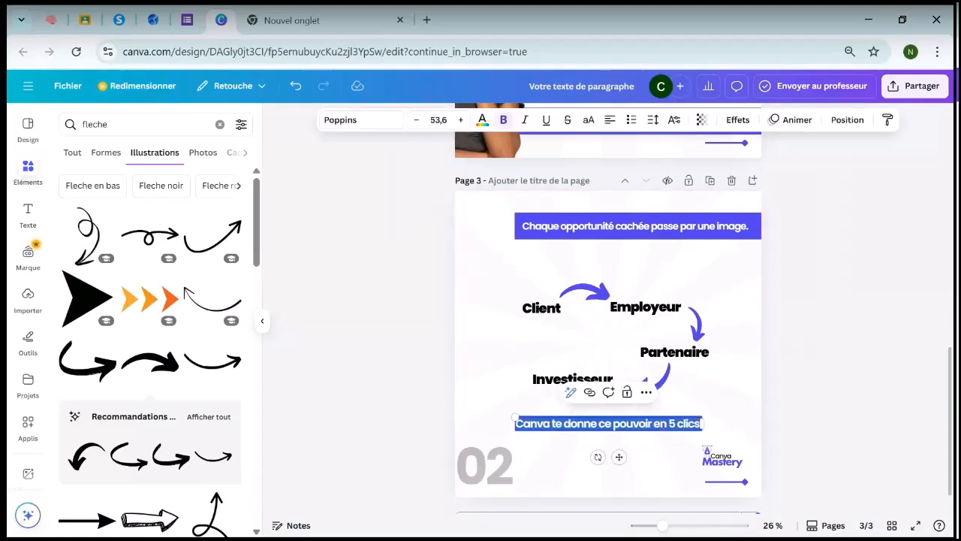
{"action": "key", "text": "Escape"}
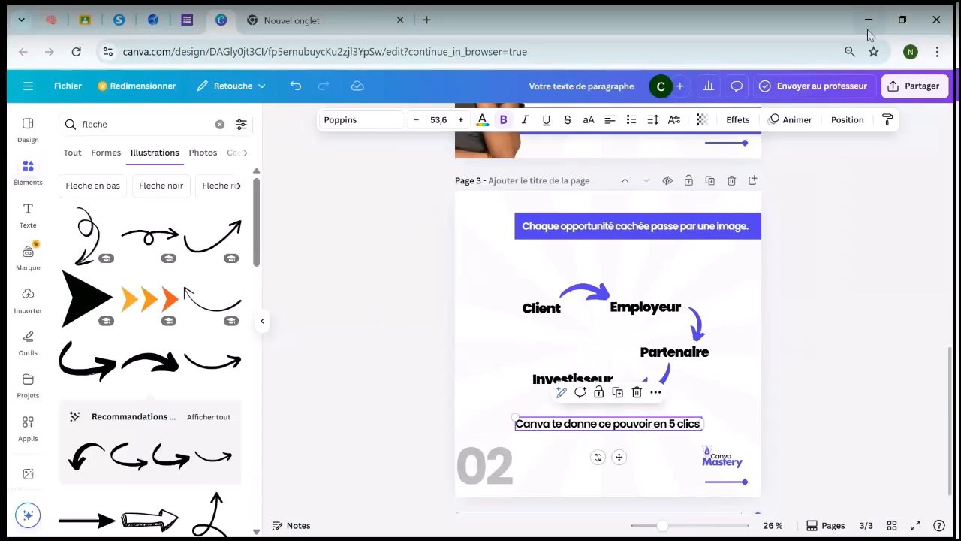
{"action": "left_click", "coordinate": [671, 423]}
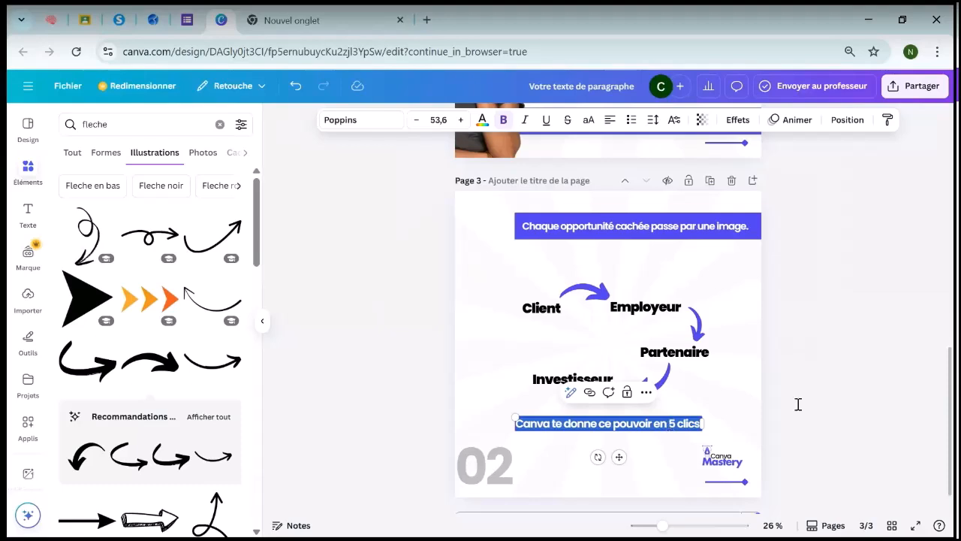
{"action": "type", "text": "Ils jugent ta compétence avant même de te parler."}
{"action": "left_click", "coordinate": [927, 405]}
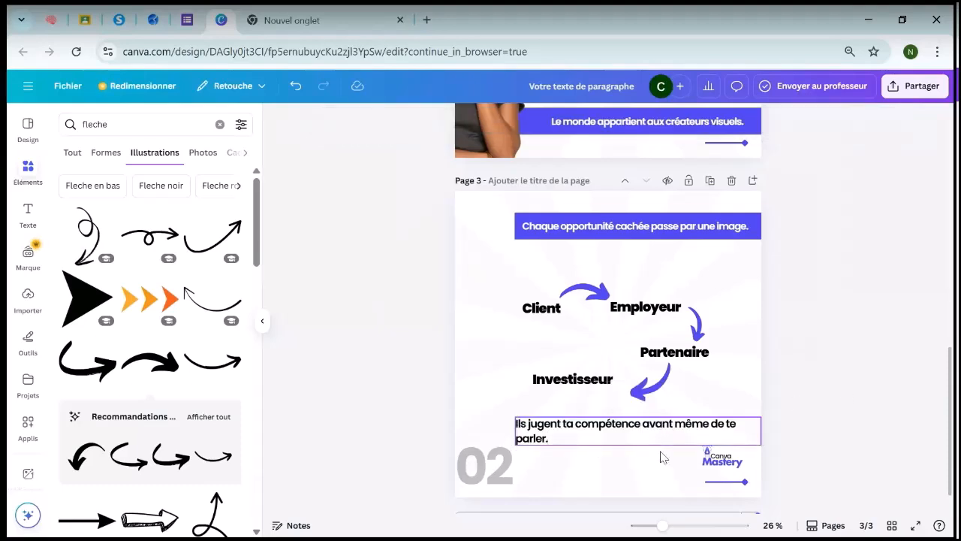
Step: Fit the new sentence on one centred line at size 43,1, and shift it upward together with the flow
{"action": "left_click_drag", "start_coordinate": [670, 424], "coordinate": [656, 420]}
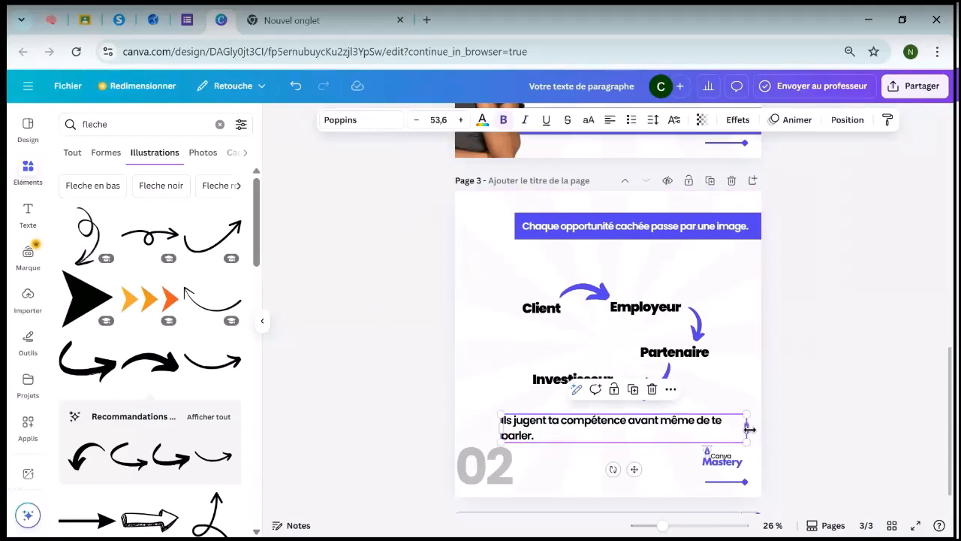
{"action": "left_click_drag", "start_coordinate": [749, 429], "coordinate": [714, 423]}
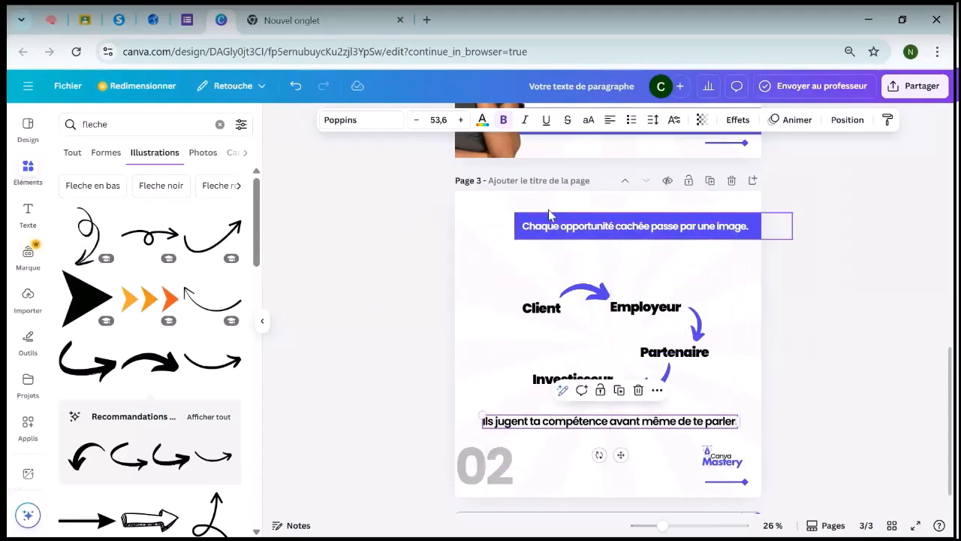
{"action": "left_click_drag", "start_coordinate": [481, 414], "coordinate": [532, 414]}
{"action": "left_click_drag", "start_coordinate": [707, 421], "coordinate": [678, 425]}
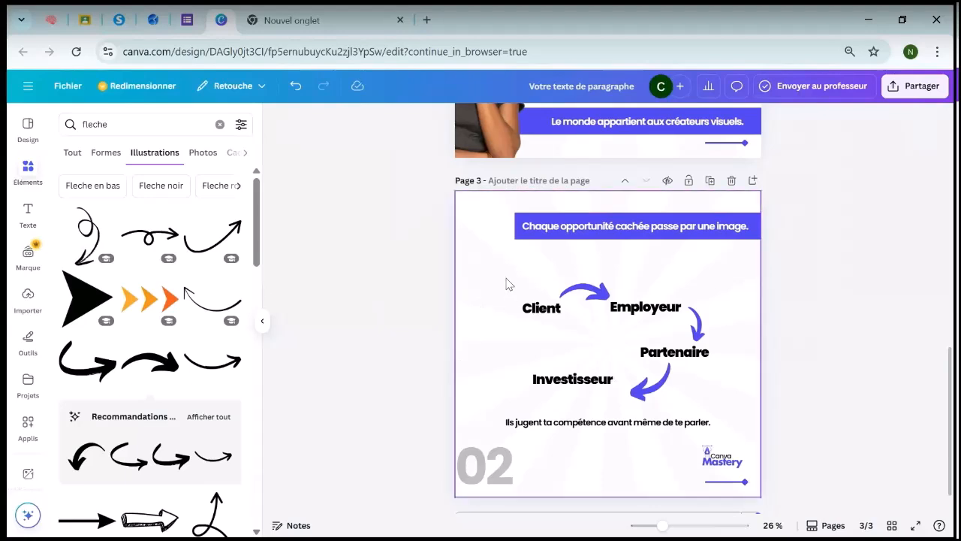
{"action": "left_click_drag", "start_coordinate": [506, 277], "coordinate": [674, 410]}
{"action": "left_click", "coordinate": [836, 397]}
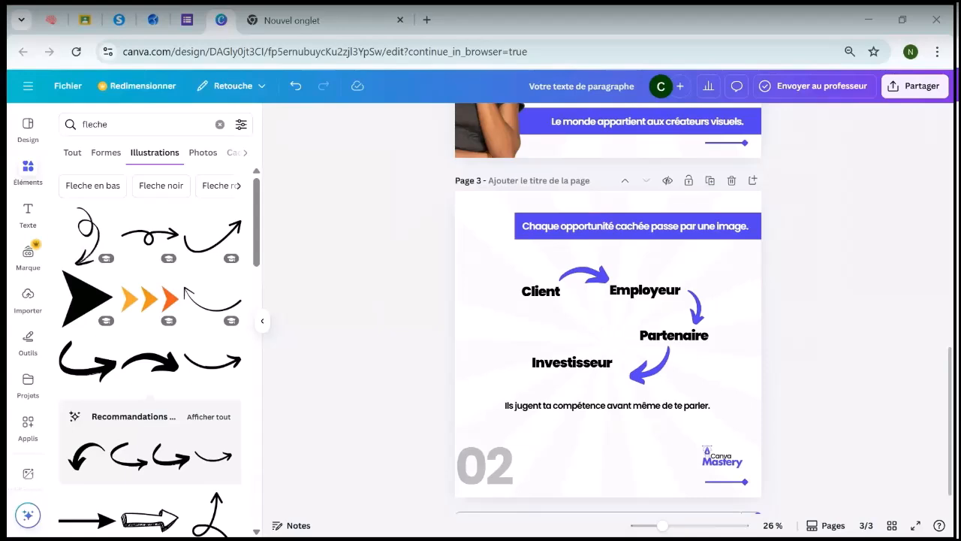
Step: Duplicate the sentence just below itself and change the copy to "Canva te transforme en machine à opportunités."
{"action": "left_click", "coordinate": [619, 408]}
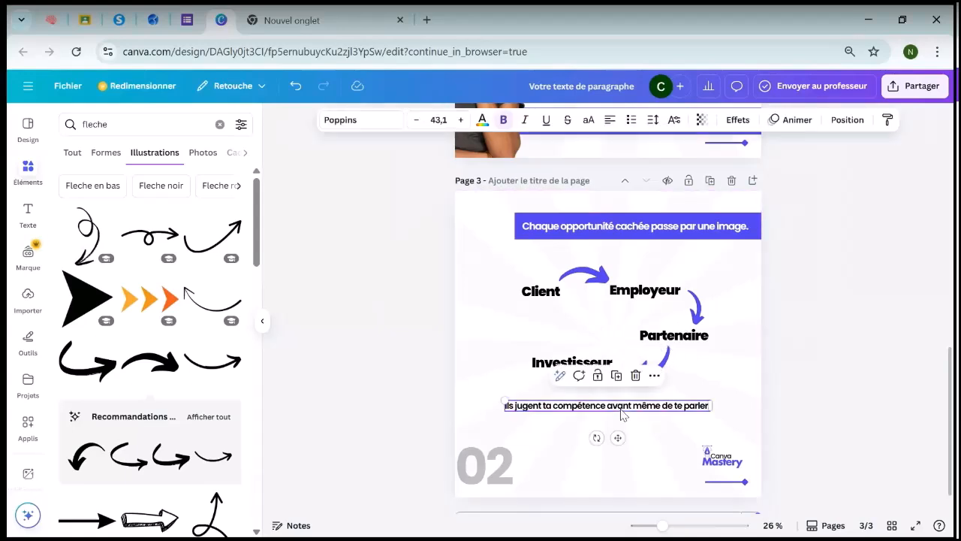
{"action": "left_click_drag", "start_coordinate": [623, 409], "coordinate": [653, 436]}
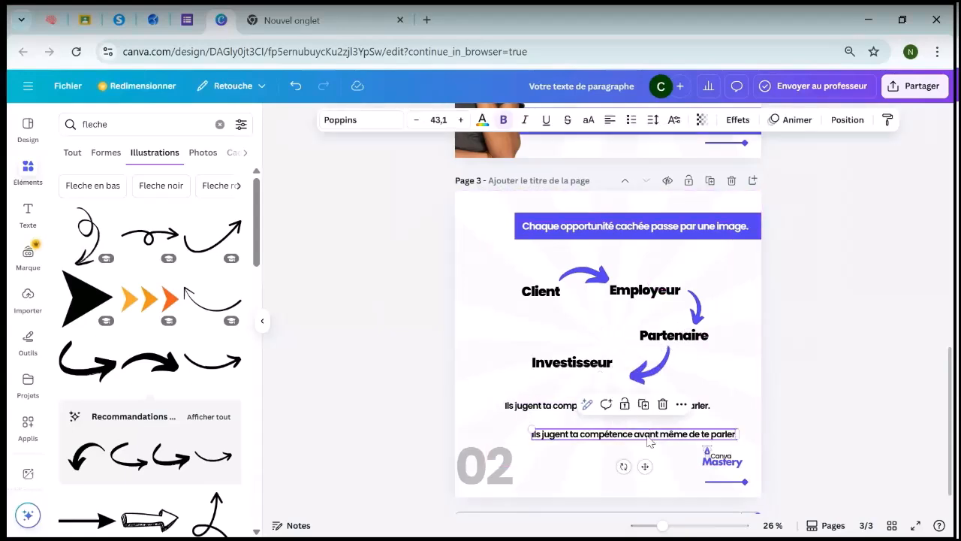
{"action": "double_click", "coordinate": [657, 433]}
{"action": "type", "text": "Canva te transforme en machine à opportunités."}
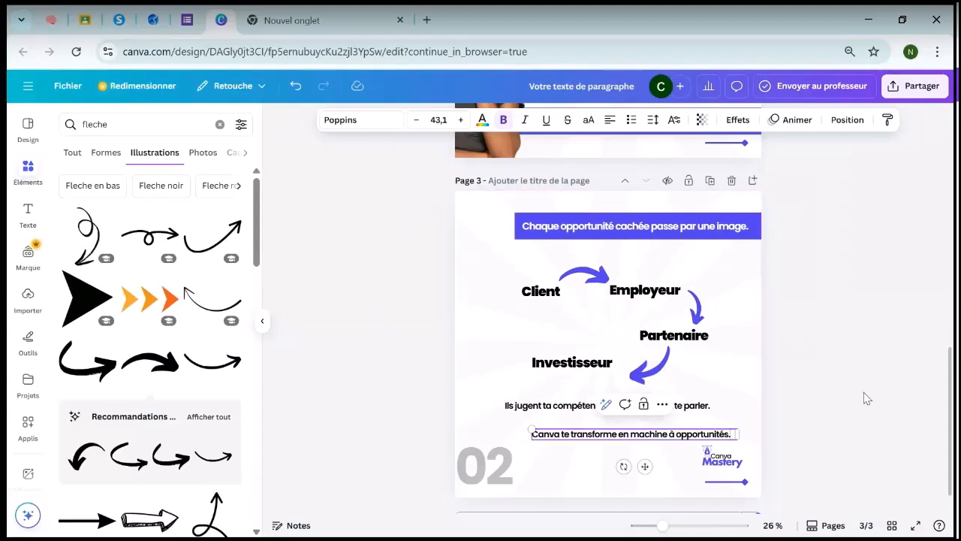
{"action": "left_click", "coordinate": [867, 396]}
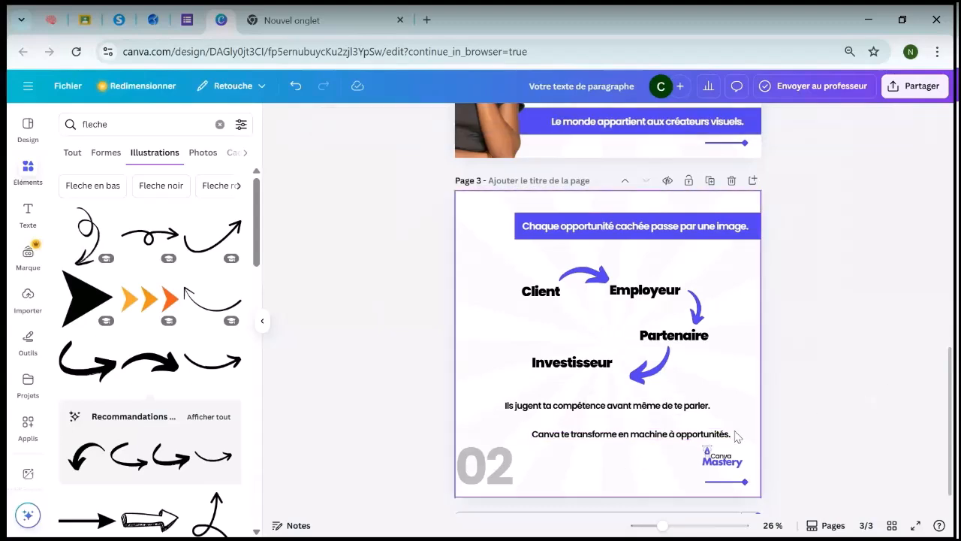
Step: Cut "machine à opportunités." out of the second sentence and narrow its text box to fit "Canva te transforme en"
{"action": "left_click", "coordinate": [633, 437]}
{"action": "left_click_drag", "start_coordinate": [646, 434], "coordinate": [735, 434]}
{"action": "key", "text": "ctrl+c"}
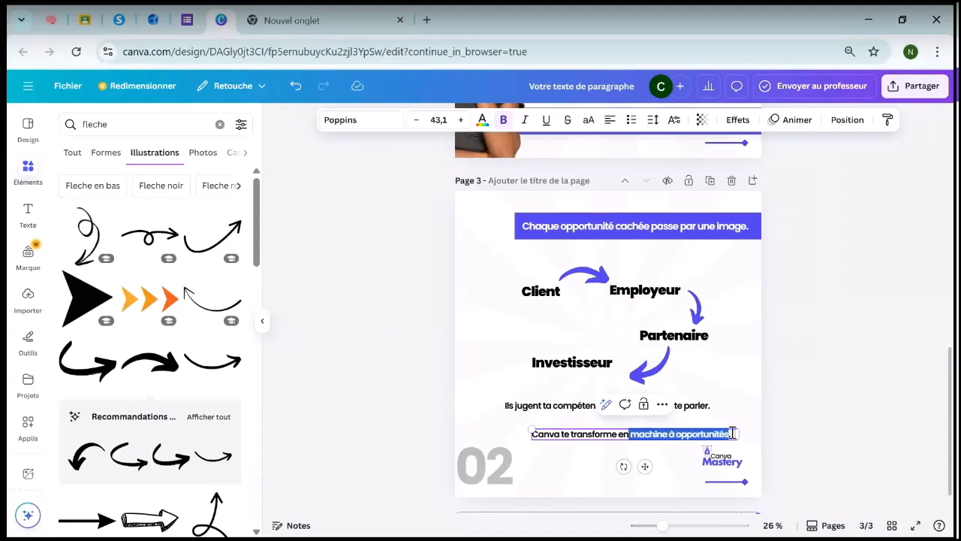
{"action": "key", "text": "BackSpace"}
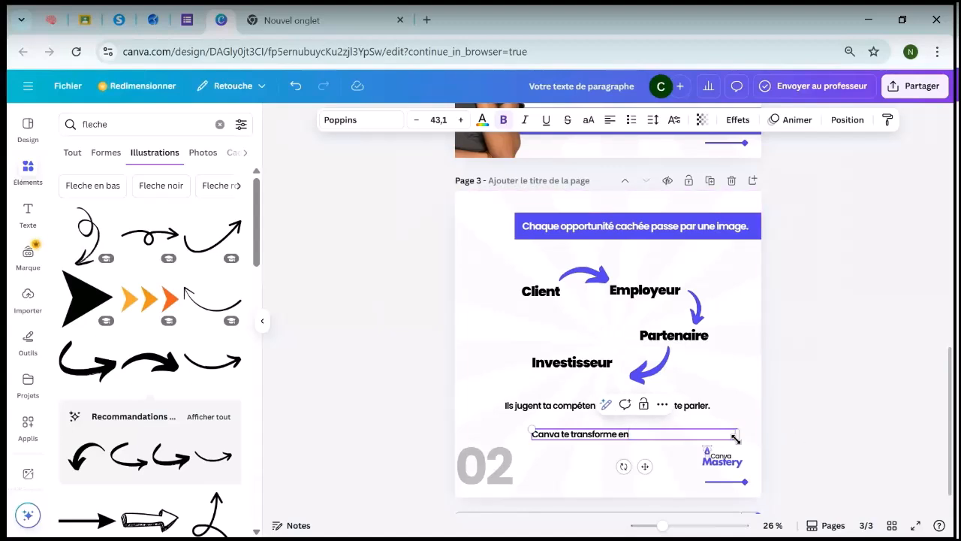
{"action": "left_click_drag", "start_coordinate": [740, 434], "coordinate": [640, 434]}
{"action": "left_click", "coordinate": [806, 401]}
Step: Duplicate "Canva te transforme en" and replace the copy's text with the cut phrase "machine à opportunités."
{"action": "left_click", "coordinate": [591, 436]}
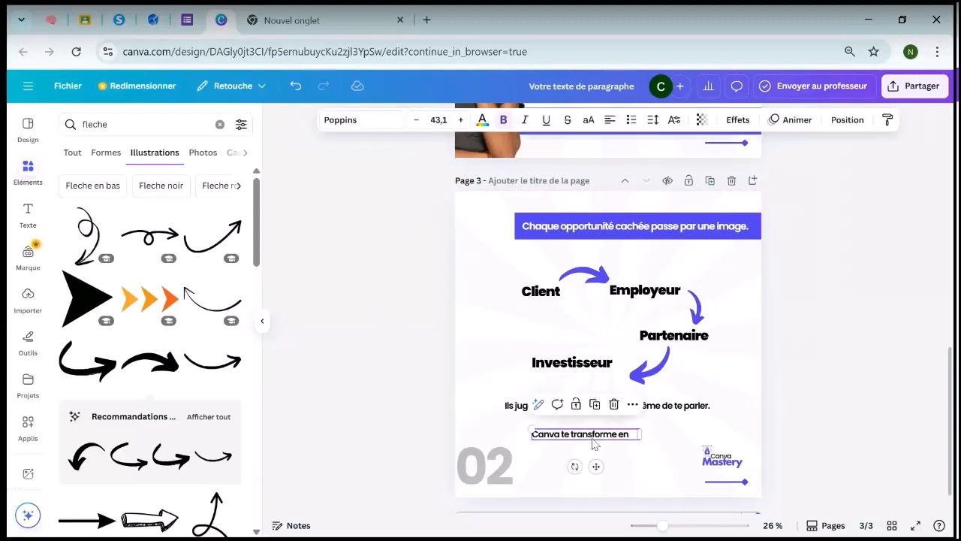
{"action": "left_click", "coordinate": [595, 405]}
{"action": "double_click", "coordinate": [607, 456]}
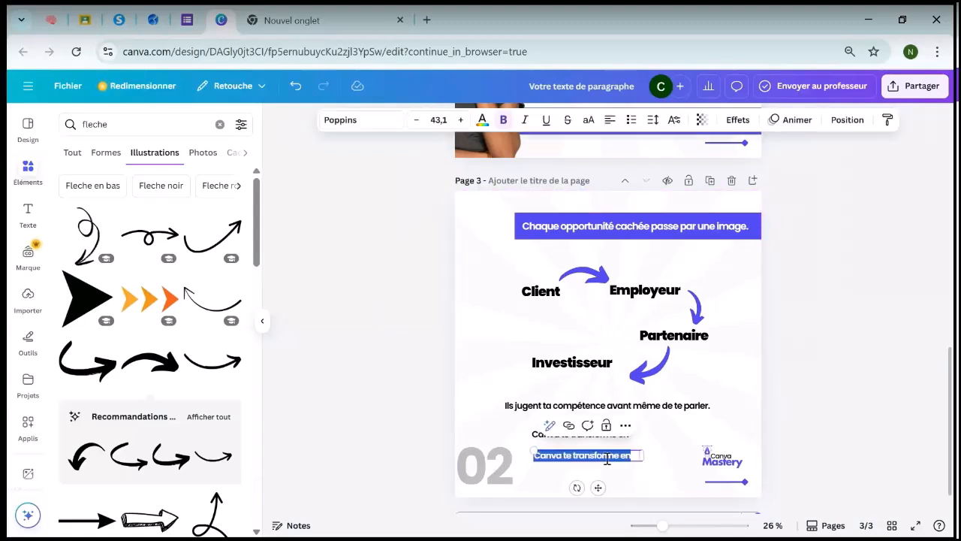
{"action": "key", "text": "ctrl+v"}
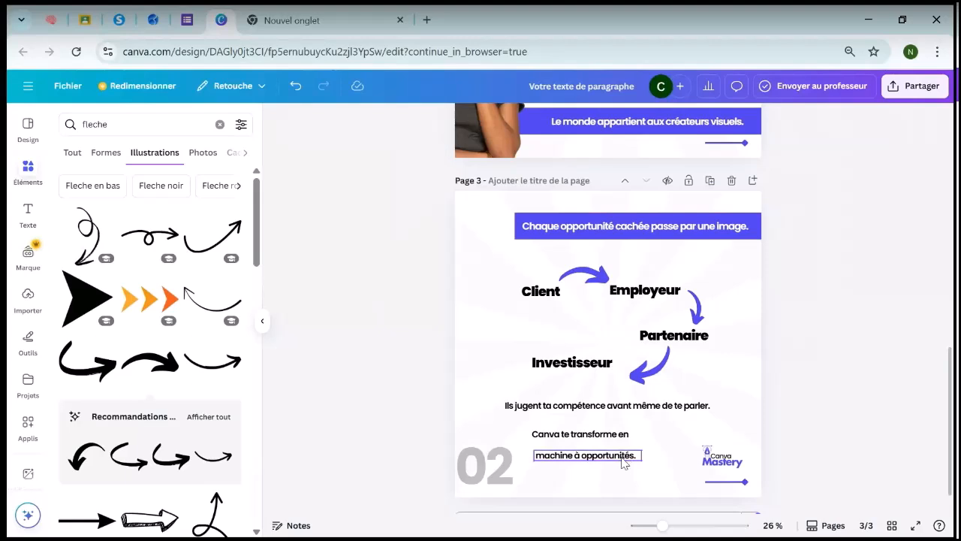
Step: Set "machine à opportunités." to Poppins Bold, enlarge it to size 69,7 and move it between "02" and the logo
{"action": "left_click", "coordinate": [620, 456]}
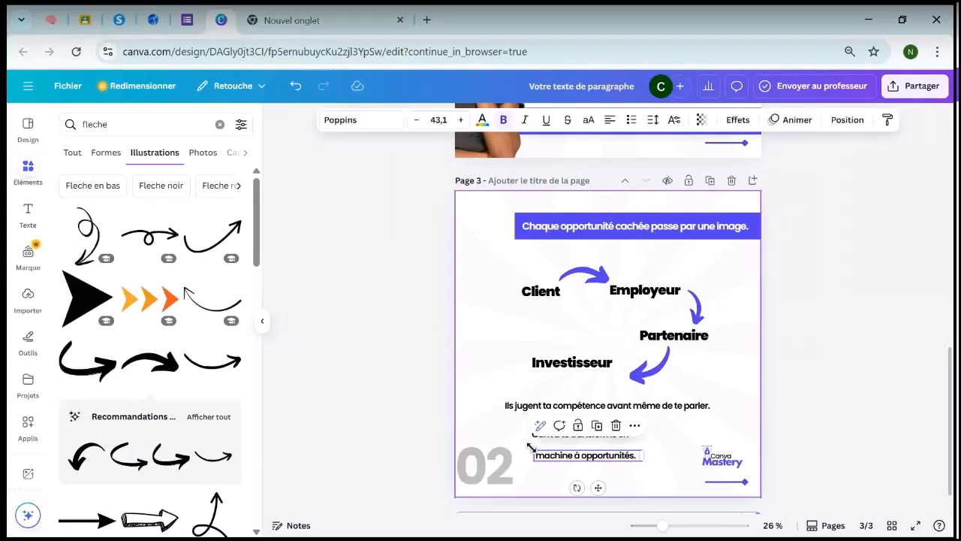
{"action": "left_click", "coordinate": [368, 120]}
{"action": "left_click", "coordinate": [66, 234]}
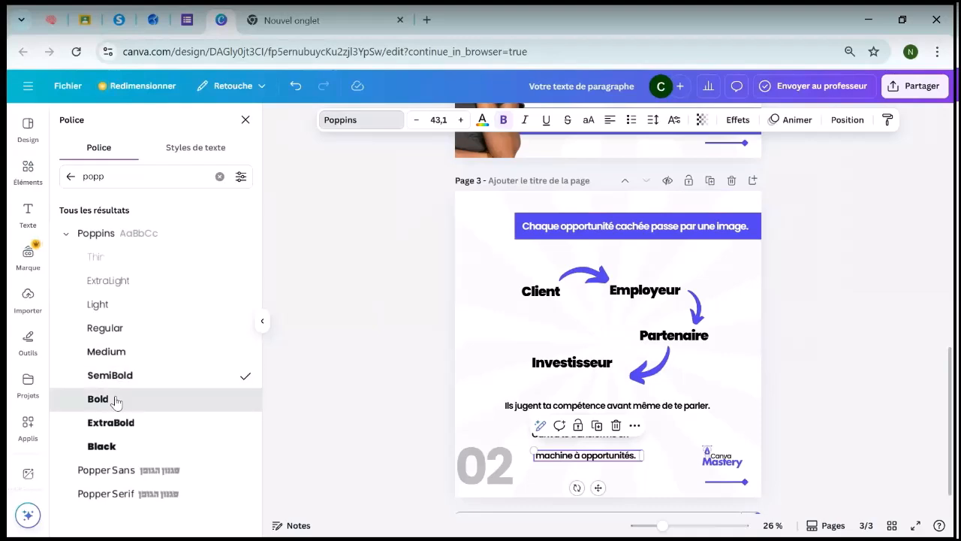
{"action": "left_click", "coordinate": [115, 399]}
{"action": "left_click_drag", "start_coordinate": [531, 449], "coordinate": [470, 423]}
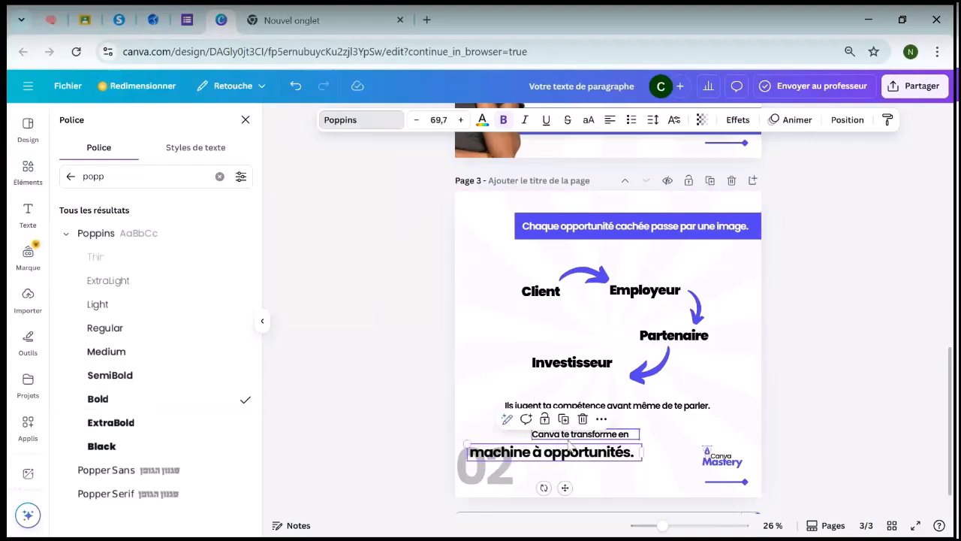
{"action": "left_click_drag", "start_coordinate": [588, 456], "coordinate": [643, 452]}
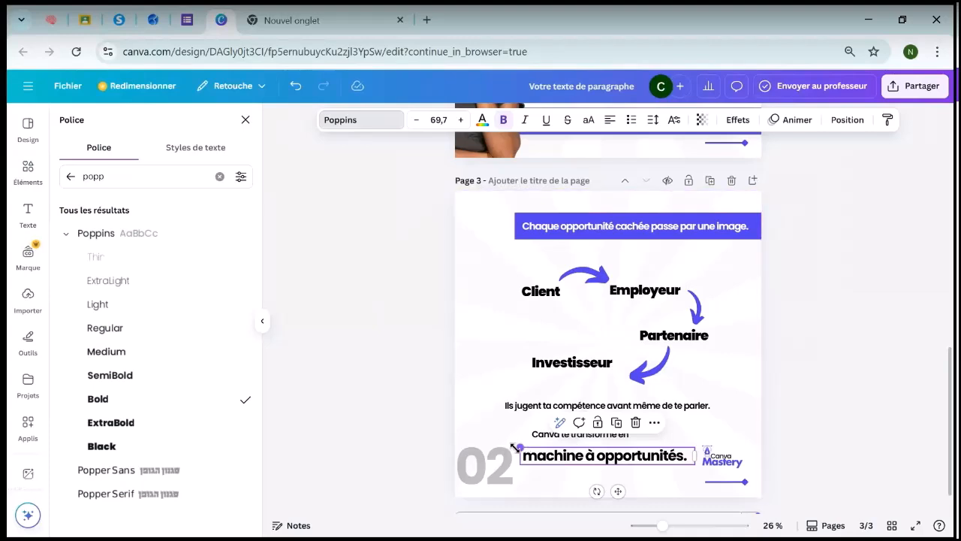
Step: Enlarge "machine à opportunités." to size 75,9, and shrink "02" and move it beside the title banner
{"action": "left_click_drag", "start_coordinate": [519, 447], "coordinate": [489, 265]}
{"action": "left_click_drag", "start_coordinate": [528, 294], "coordinate": [484, 228]}
{"action": "left_click", "coordinate": [854, 300]}
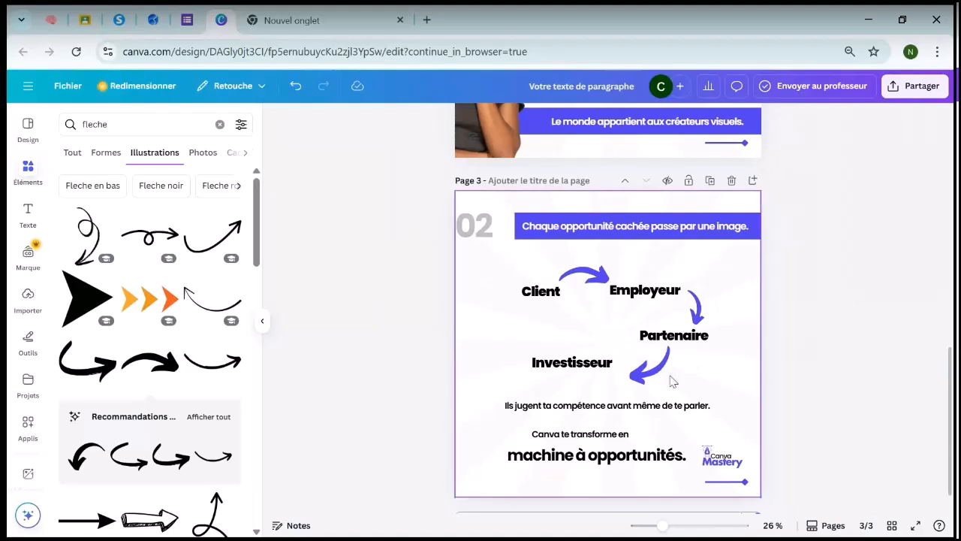
Step: Enlarge "machine à opportunités." across the space left of the logo and place "Canva te transforme en" directly above its left end
{"action": "left_click_drag", "start_coordinate": [608, 459], "coordinate": [574, 473]}
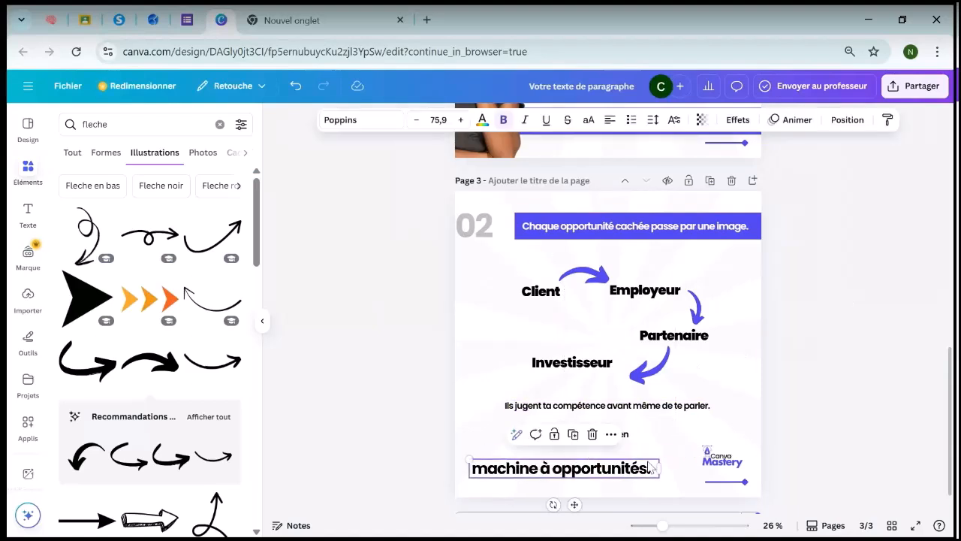
{"action": "left_click_drag", "start_coordinate": [469, 459], "coordinate": [429, 453]}
{"action": "left_click_drag", "start_coordinate": [564, 470], "coordinate": [591, 468]}
{"action": "left_click_drag", "start_coordinate": [686, 466], "coordinate": [655, 472]}
{"action": "left_click", "coordinate": [873, 399]}
{"action": "left_click_drag", "start_coordinate": [593, 437], "coordinate": [529, 454]}
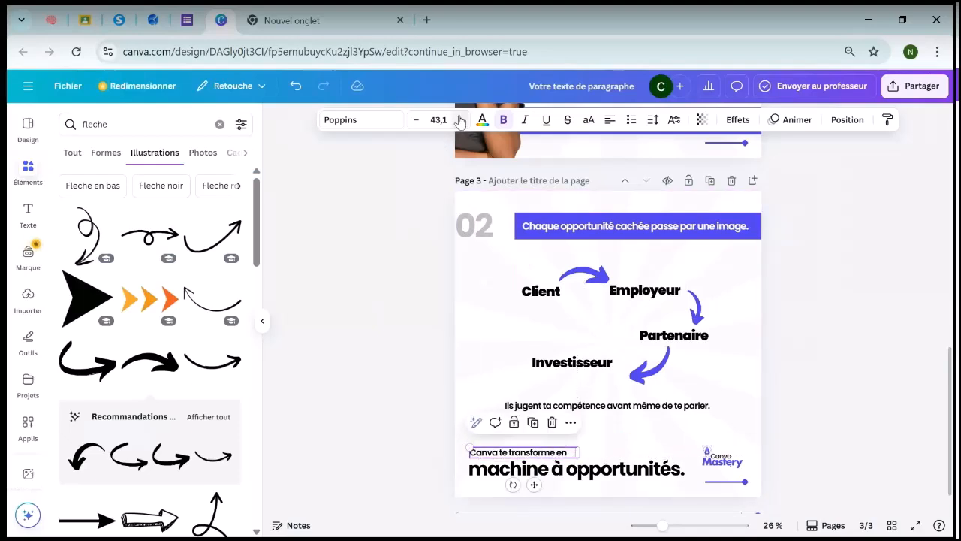
Step: Set "Canva te transforme en" to size 51,1 and fit it on one line above "machine à opportunités."
{"action": "left_click", "coordinate": [460, 120]}
{"action": "left_click", "coordinate": [461, 120]}
{"action": "left_click", "coordinate": [460, 120]}
{"action": "left_click", "coordinate": [460, 120]}
{"action": "left_click", "coordinate": [461, 120]}
{"action": "left_click", "coordinate": [460, 120]}
{"action": "left_click", "coordinate": [460, 120]}
{"action": "left_click", "coordinate": [460, 120]}
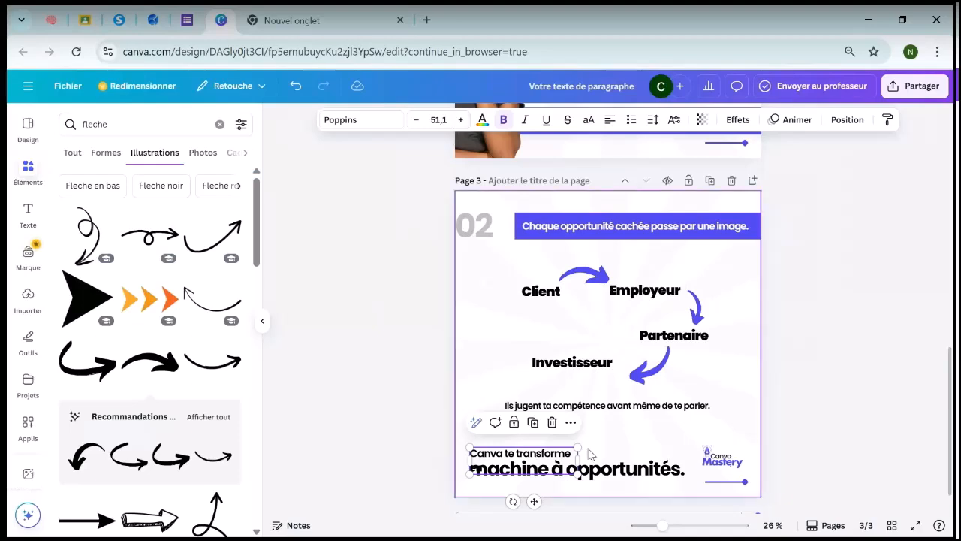
{"action": "mouse_move", "coordinate": [576, 454]}
{"action": "left_mouse_down"}
{"action": "mouse_move", "coordinate": [596, 462]}
{"action": "mouse_move", "coordinate": [569, 445]}
{"action": "left_mouse_up"}
{"action": "left_click", "coordinate": [877, 393]}
{"action": "left_click", "coordinate": [568, 455]}
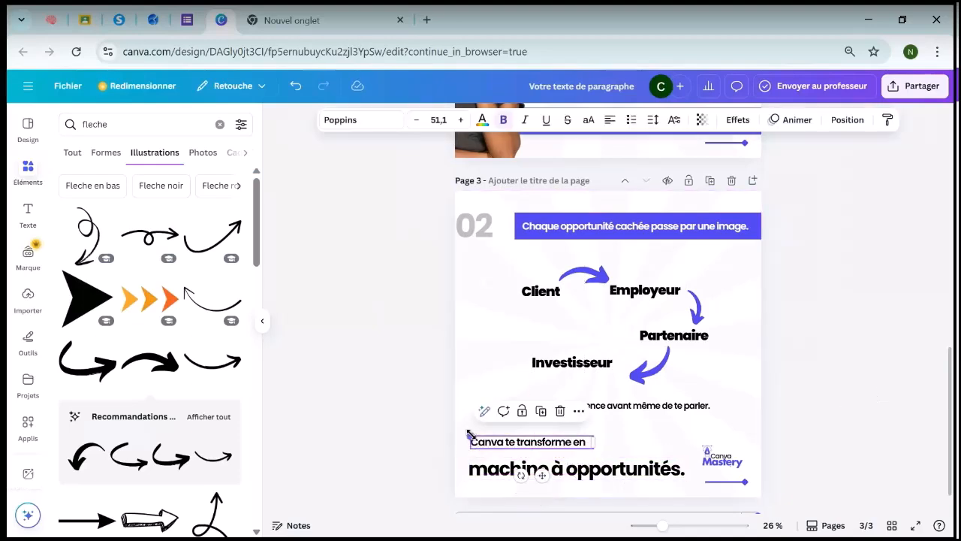
Step: Enlarge "Canva te transforme en" to size 57,6 and place it just above "machine à opportunités."
{"action": "left_click_drag", "start_coordinate": [471, 435], "coordinate": [455, 431]}
{"action": "left_click_drag", "start_coordinate": [538, 442], "coordinate": [550, 453]}
{"action": "left_click", "coordinate": [901, 344]}
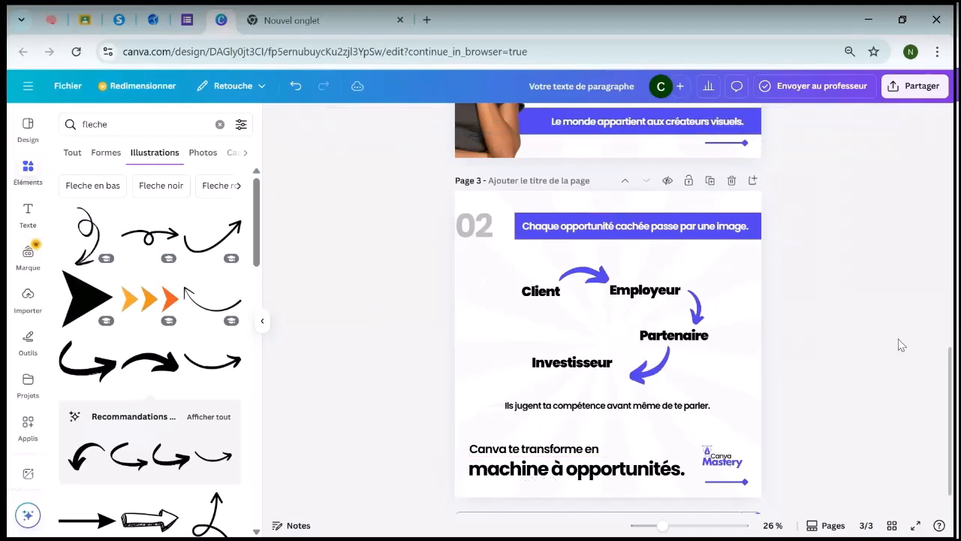
Step: Remove the leading space from "machine à opportunités." and align its left edge with "Canva te transforme en"
{"action": "left_click", "coordinate": [593, 448]}
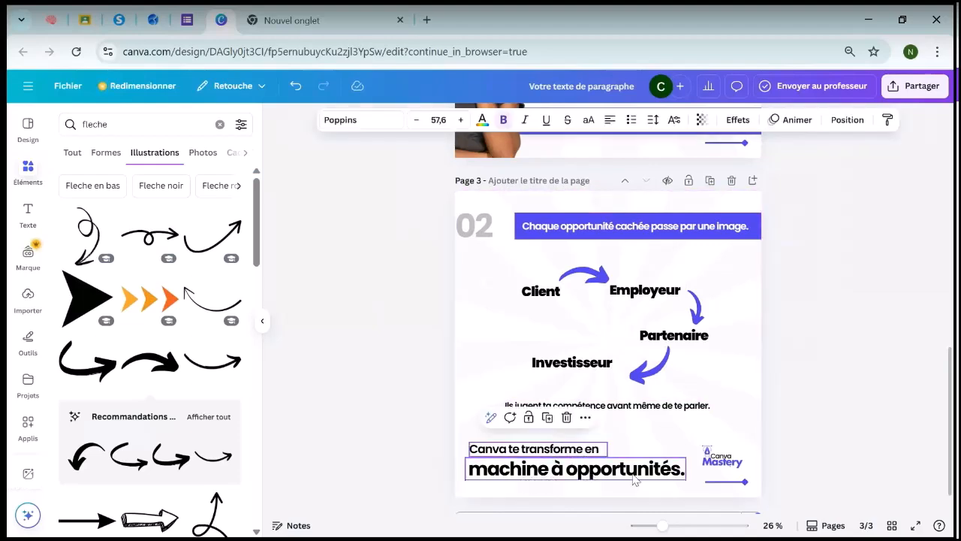
{"action": "left_click", "coordinate": [590, 467]}
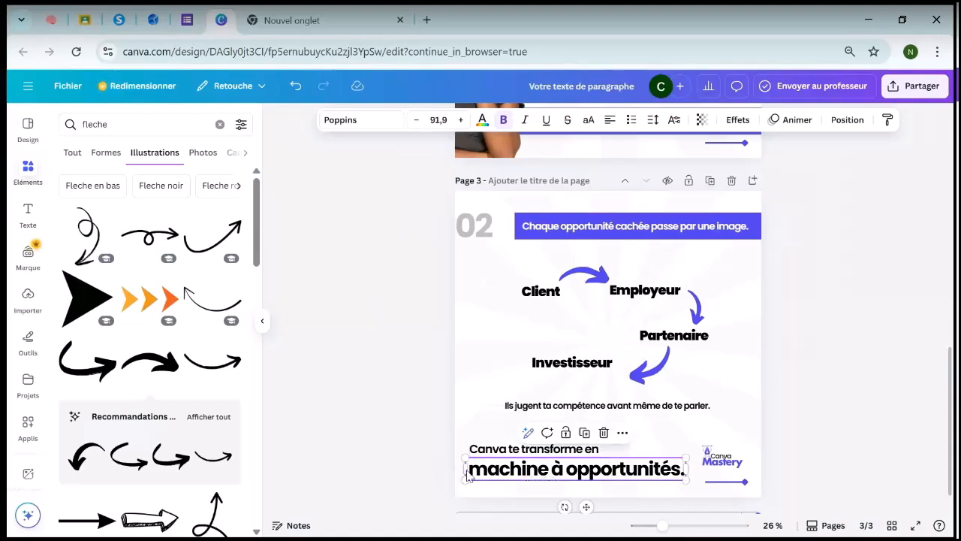
{"action": "left_click_drag", "start_coordinate": [466, 473], "coordinate": [476, 476]}
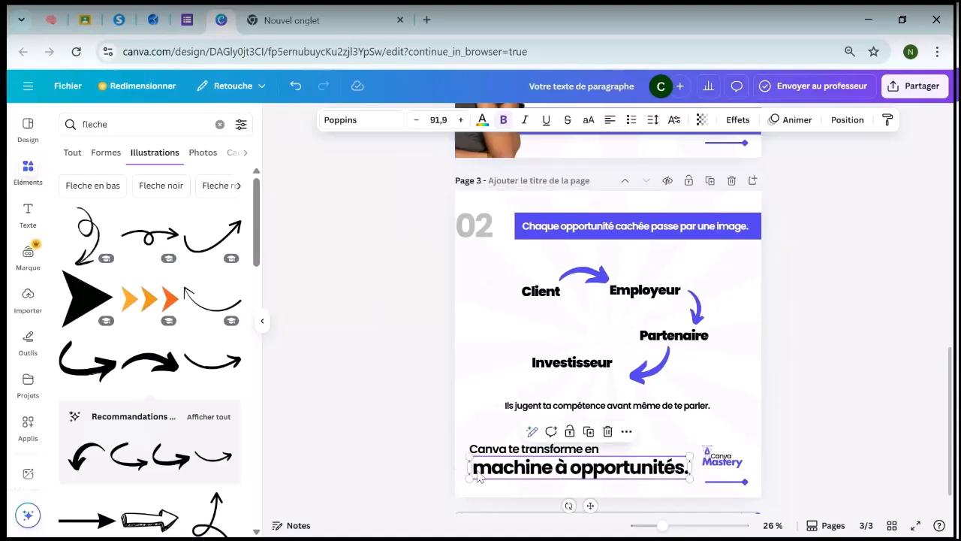
{"action": "left_click", "coordinate": [473, 468]}
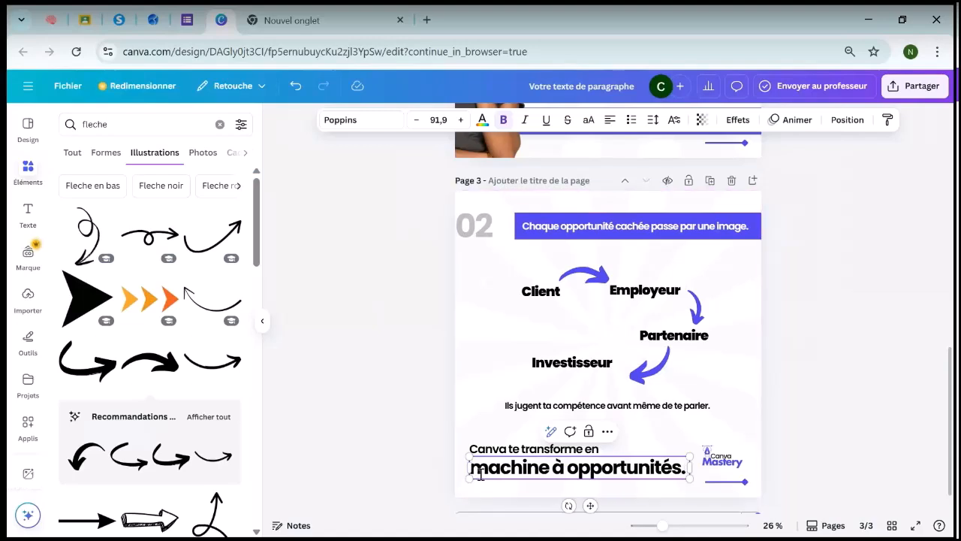
{"action": "left_click", "coordinate": [512, 451]}
{"action": "left_click", "coordinate": [538, 467]}
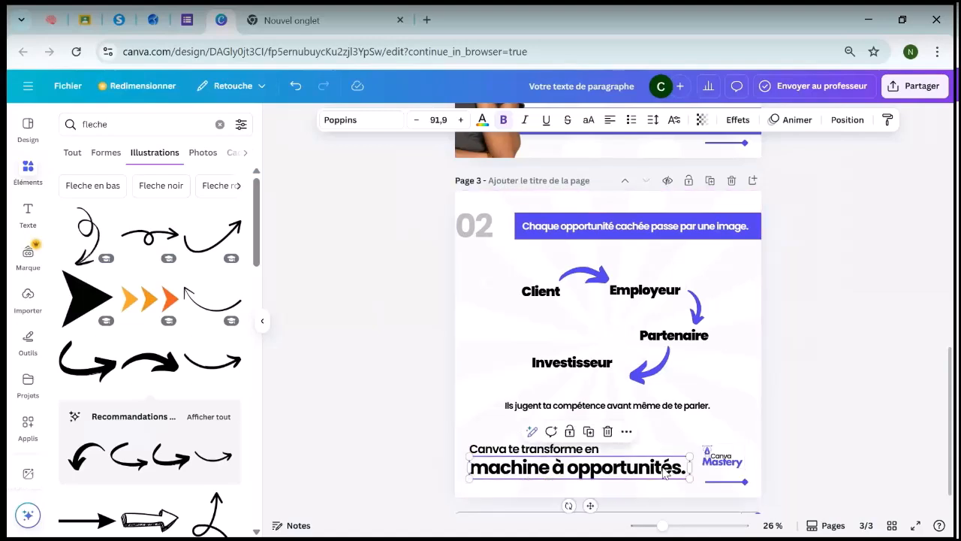
Step: Colour the word "machine" in the document's violet-blue, with "à opportunités." in black
{"action": "left_click", "coordinate": [483, 121]}
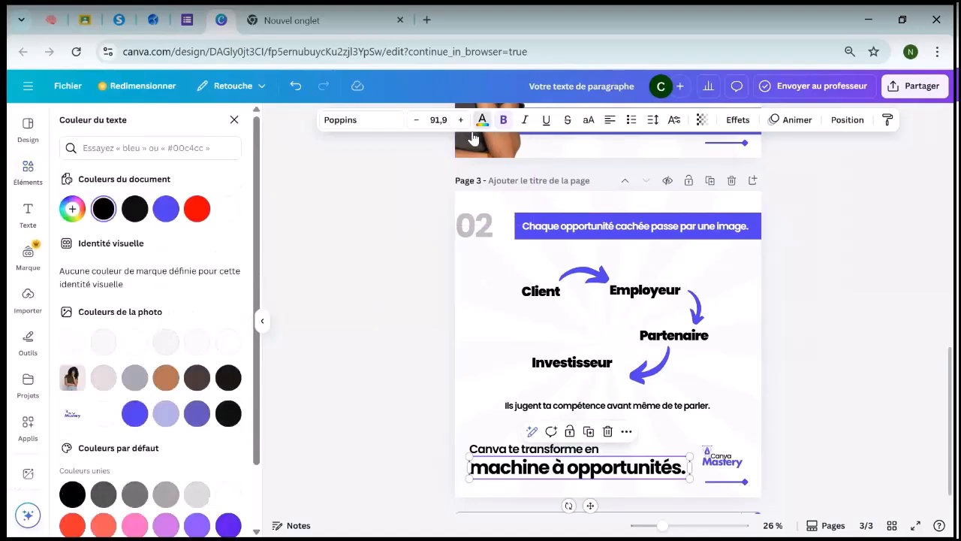
{"action": "left_click", "coordinate": [166, 209]}
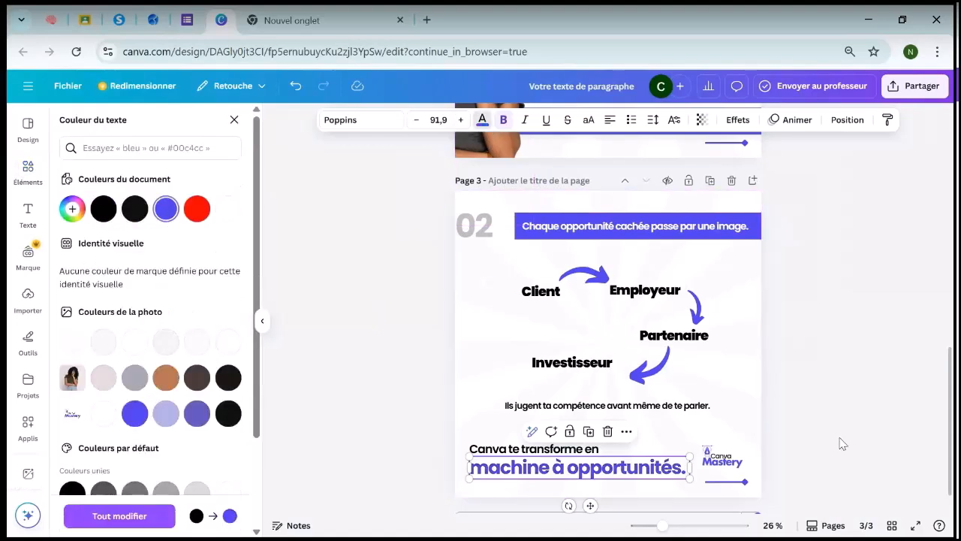
{"action": "left_click", "coordinate": [842, 444]}
{"action": "double_click", "coordinate": [640, 470]}
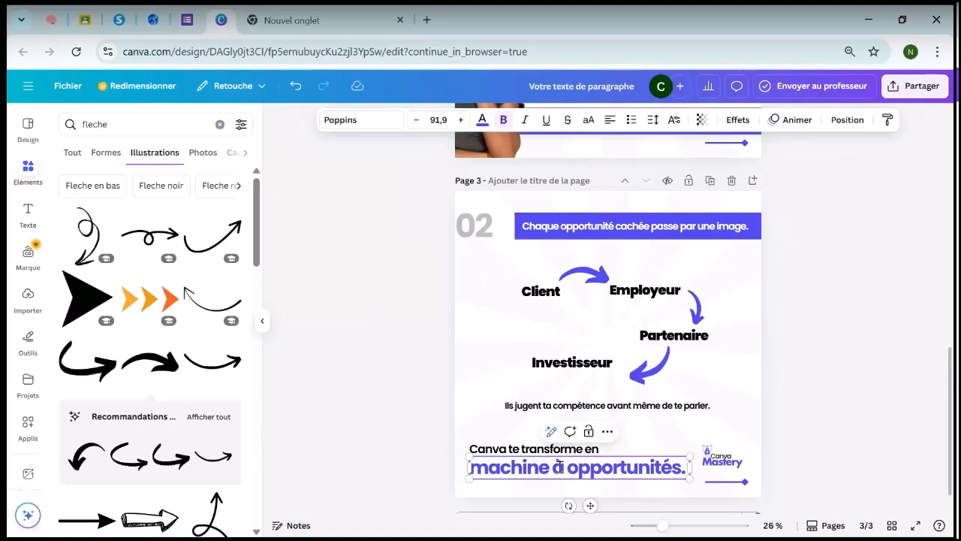
{"action": "left_click_drag", "start_coordinate": [556, 468], "coordinate": [685, 469]}
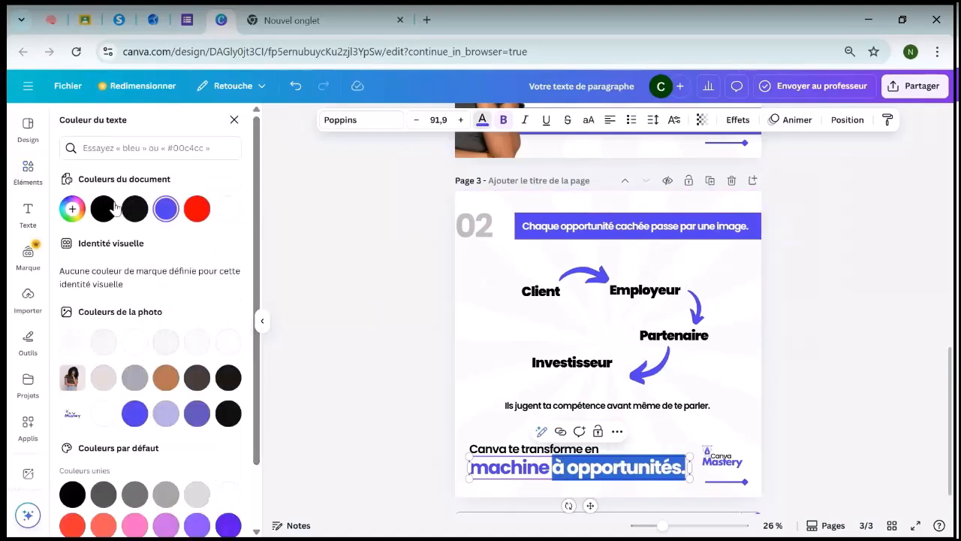
{"action": "left_click", "coordinate": [104, 209]}
{"action": "left_click", "coordinate": [767, 379]}
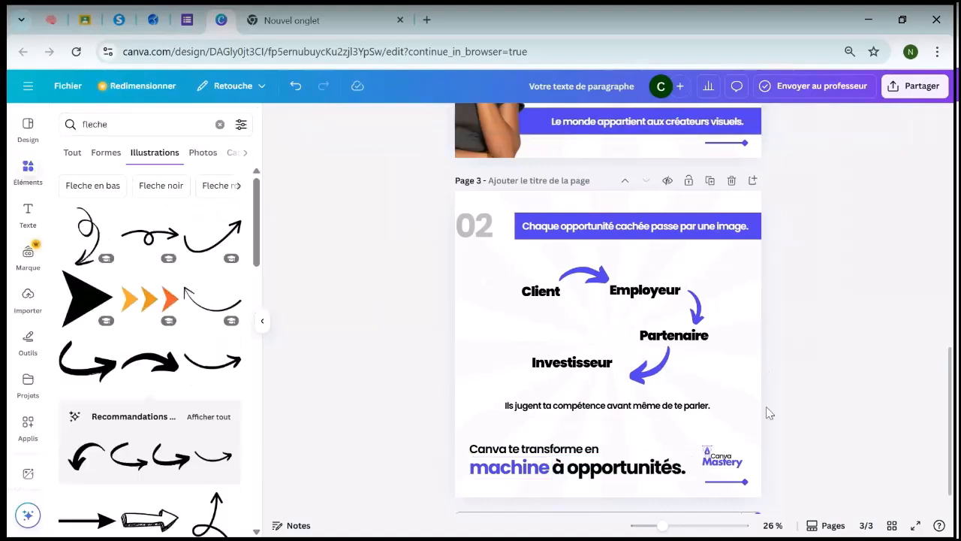
Step: Scale down the two closing lines together into the page's lower-left corner, leaving a clear gap before the logo
{"action": "left_click", "coordinate": [558, 452]}
{"action": "left_click", "coordinate": [625, 475], "text": "shift"}
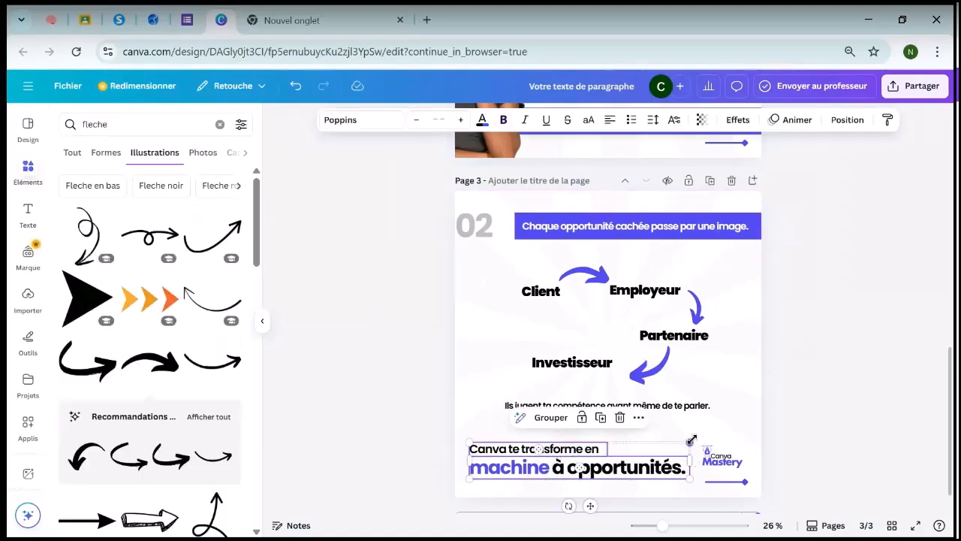
{"action": "left_click_drag", "start_coordinate": [690, 444], "coordinate": [639, 457]}
{"action": "left_click", "coordinate": [744, 423]}
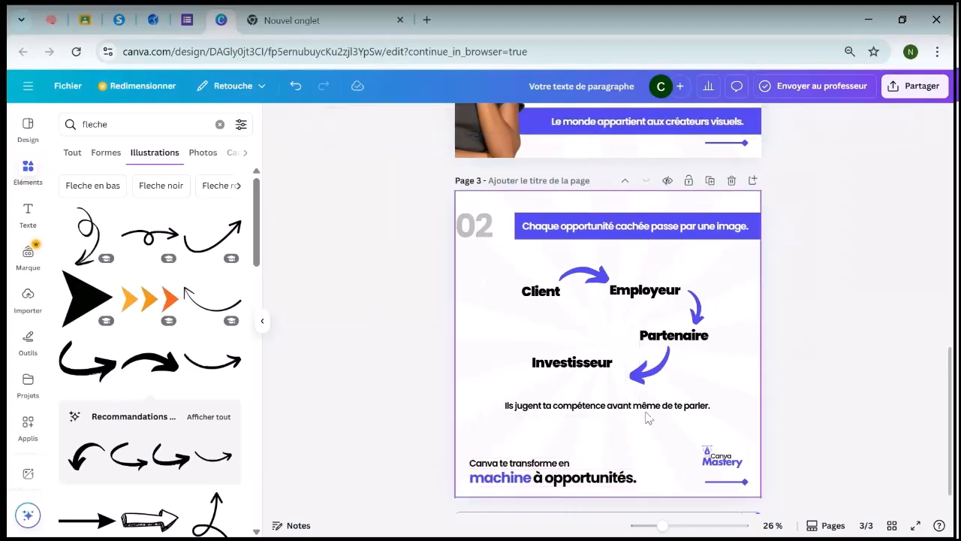
{"action": "left_click_drag", "start_coordinate": [474, 439], "coordinate": [547, 488]}
{"action": "left_click_drag", "start_coordinate": [639, 455], "coordinate": [649, 455]}
{"action": "left_click", "coordinate": [838, 365]}
Step: Move "Ils jugent ta compétence avant même de te parler." lower, remove its bold and centre it above the closing phrase
{"action": "left_click_drag", "start_coordinate": [620, 402], "coordinate": [634, 426]}
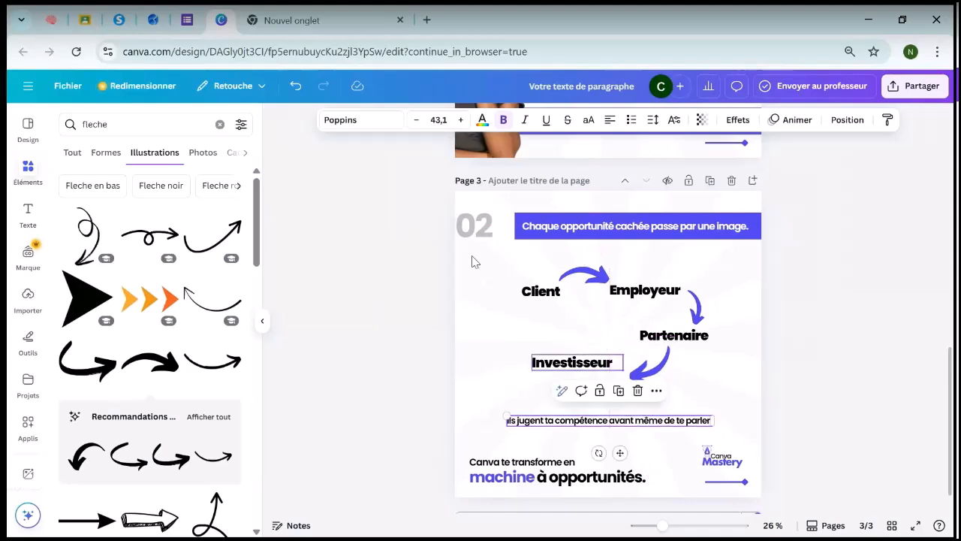
{"action": "left_click", "coordinate": [359, 120]}
{"action": "left_click", "coordinate": [503, 120]}
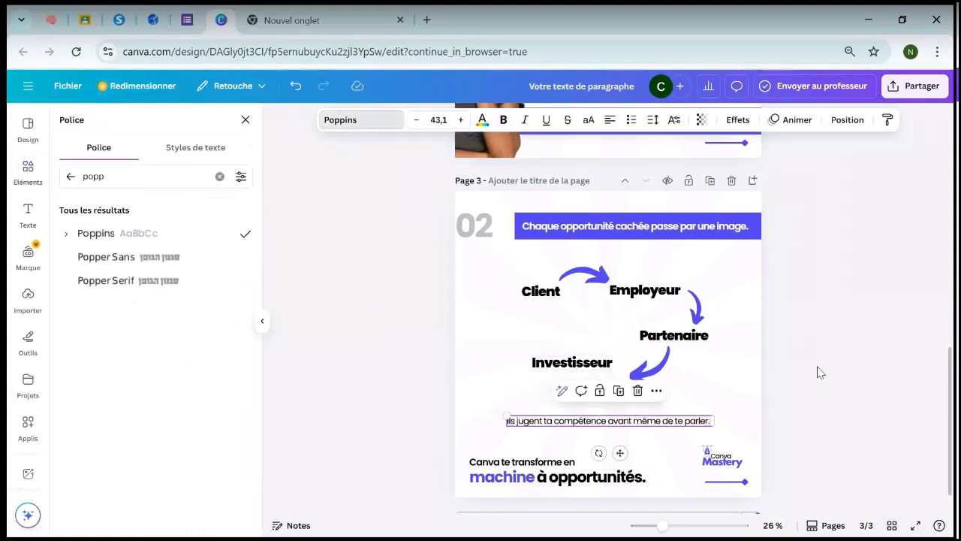
{"action": "left_click", "coordinate": [806, 393]}
{"action": "left_click", "coordinate": [699, 422]}
{"action": "left_click", "coordinate": [838, 380]}
{"action": "left_click_drag", "start_coordinate": [675, 421], "coordinate": [672, 421]}
{"action": "left_click", "coordinate": [839, 393]}
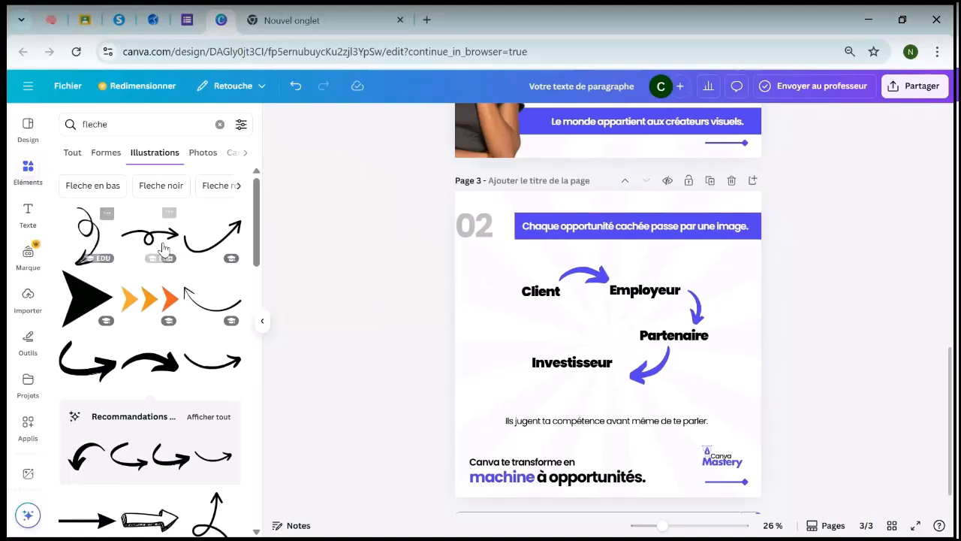
Step: Add the thin curved arrow illustration, shrink and rotate it, and place it at the page's left edge pointing down to "Canva te transforme en"
{"action": "scroll", "coordinate": [132, 266], "scroll_direction": "down", "scroll_amount": 2}
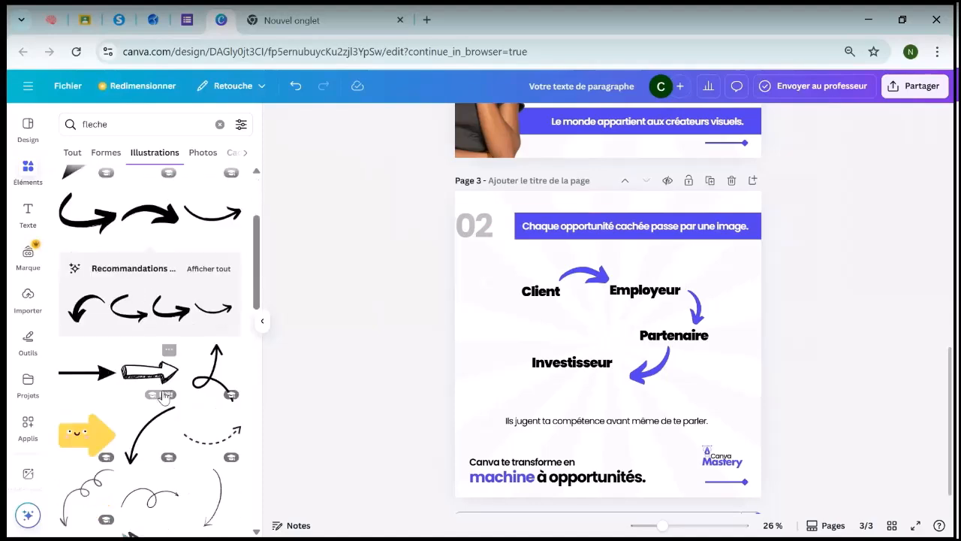
{"action": "scroll", "coordinate": [199, 374], "scroll_direction": "down", "scroll_amount": 1}
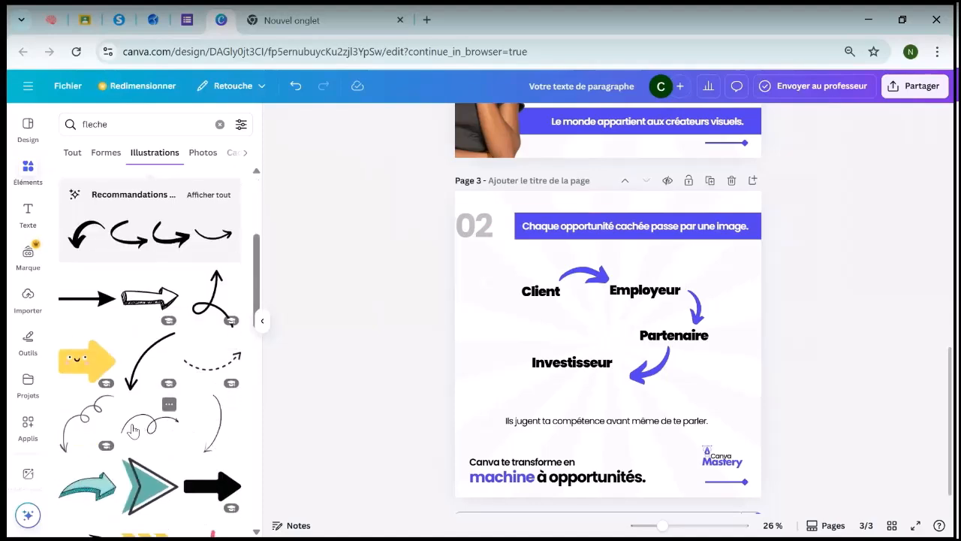
{"action": "left_click", "coordinate": [221, 437]}
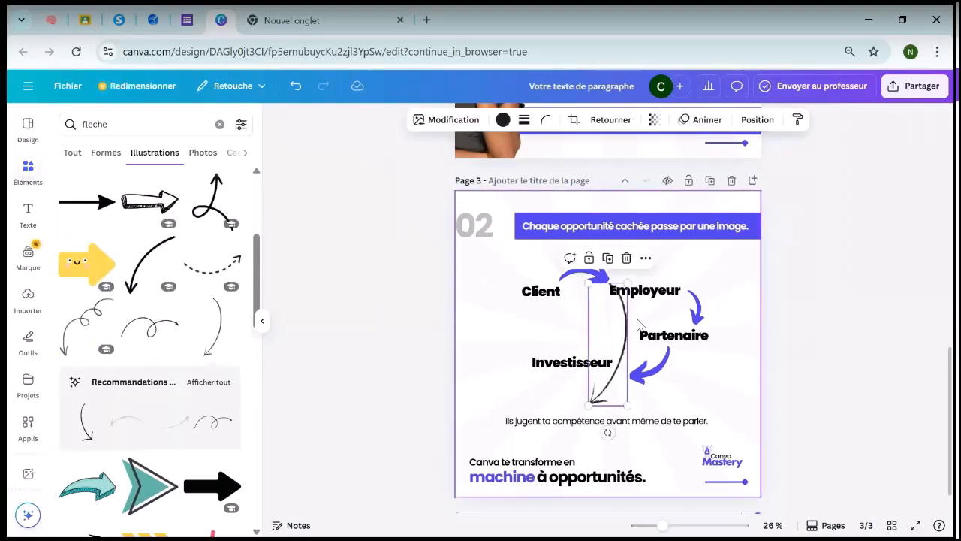
{"action": "left_click_drag", "start_coordinate": [627, 331], "coordinate": [532, 350]}
{"action": "left_click_drag", "start_coordinate": [531, 420], "coordinate": [580, 425]}
{"action": "left_click_drag", "start_coordinate": [523, 356], "coordinate": [482, 423]}
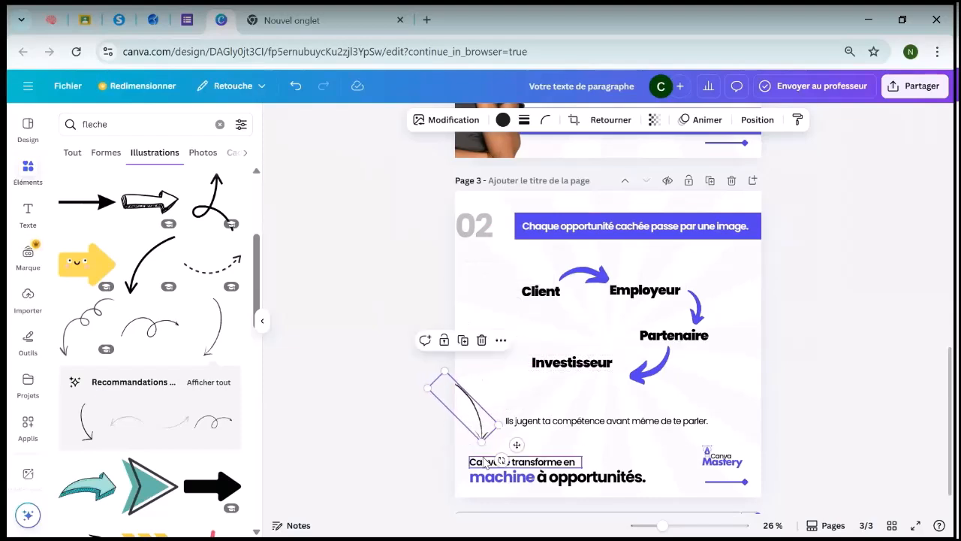
{"action": "left_click_drag", "start_coordinate": [501, 458], "coordinate": [521, 457]}
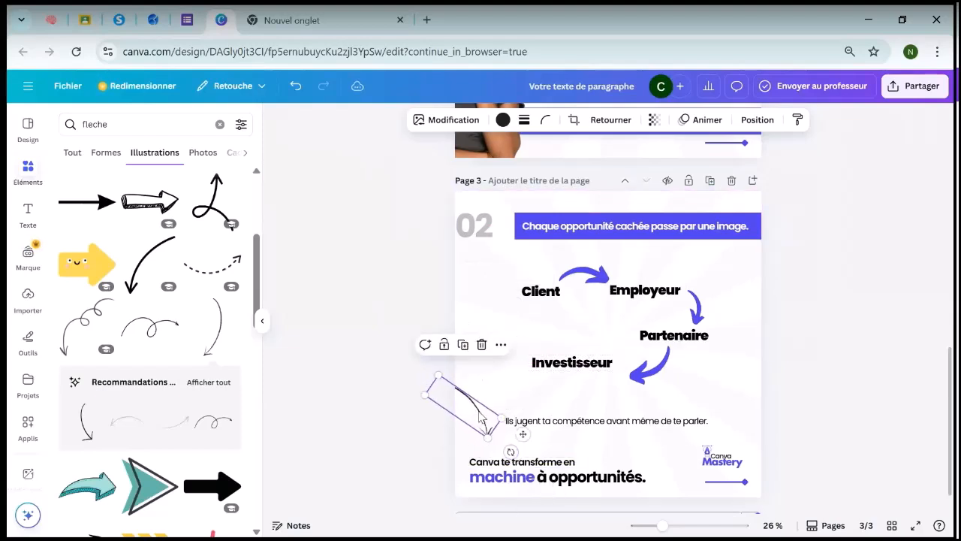
{"action": "left_click_drag", "start_coordinate": [481, 415], "coordinate": [485, 423]}
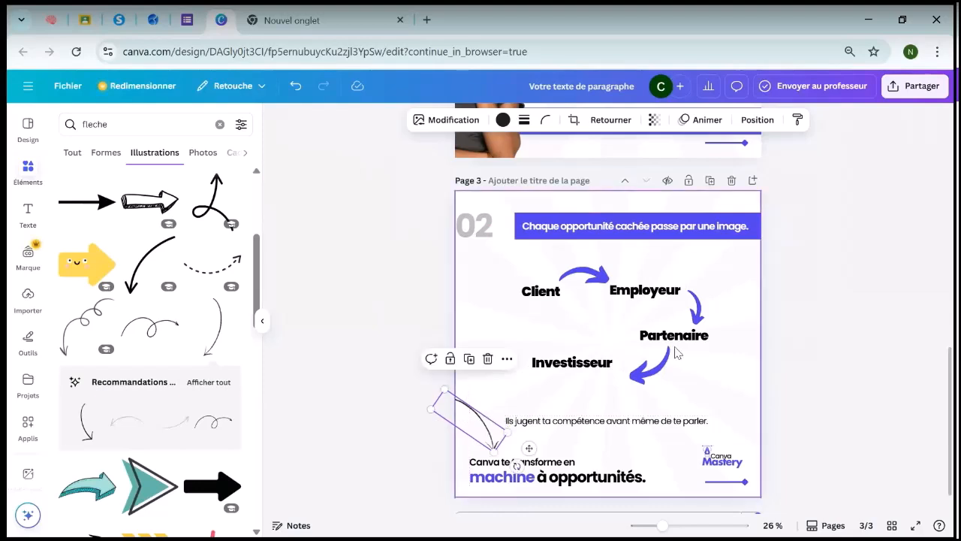
Step: Recolour the thin curved arrow in the document's violet-blue
{"action": "left_click", "coordinate": [844, 339]}
{"action": "left_click", "coordinate": [488, 446]}
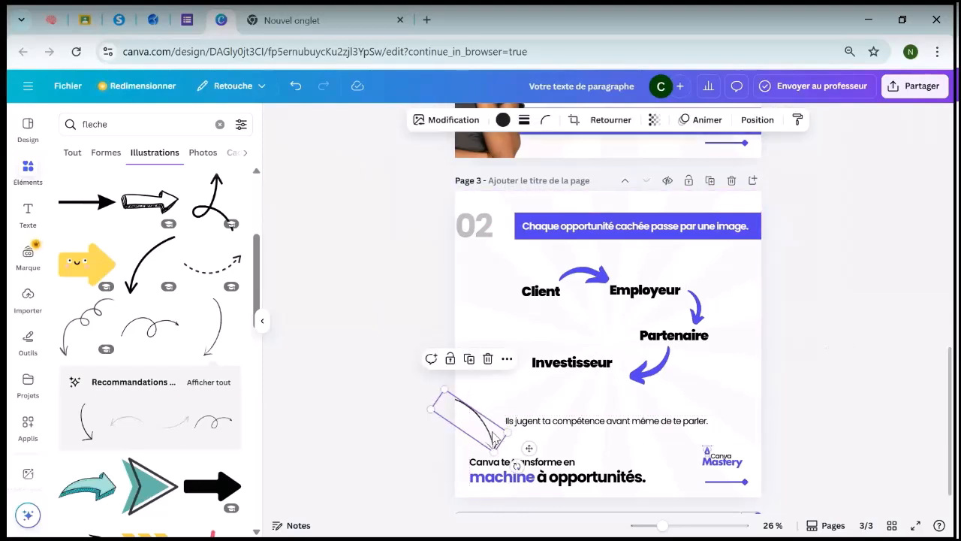
{"action": "left_click", "coordinate": [502, 120]}
{"action": "left_click", "coordinate": [197, 208]}
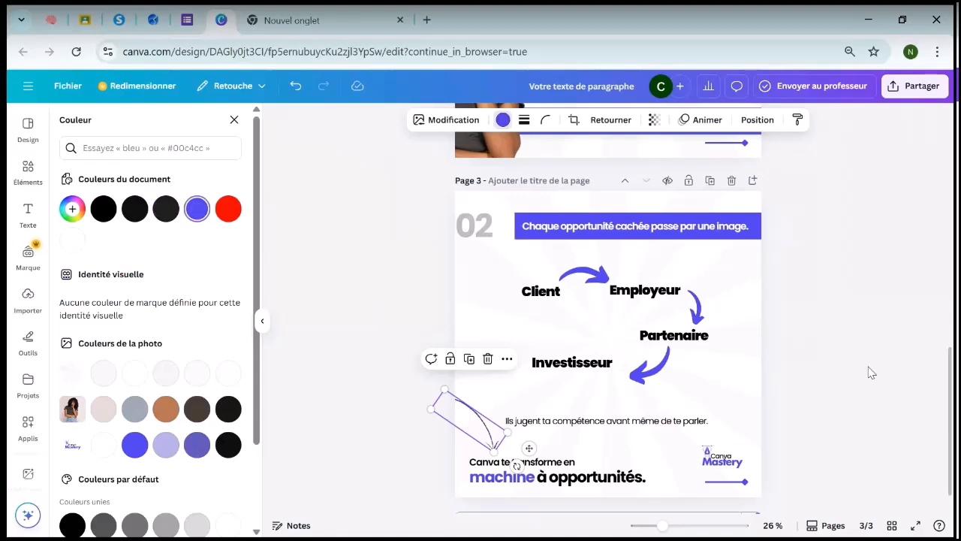
{"action": "left_click", "coordinate": [871, 372]}
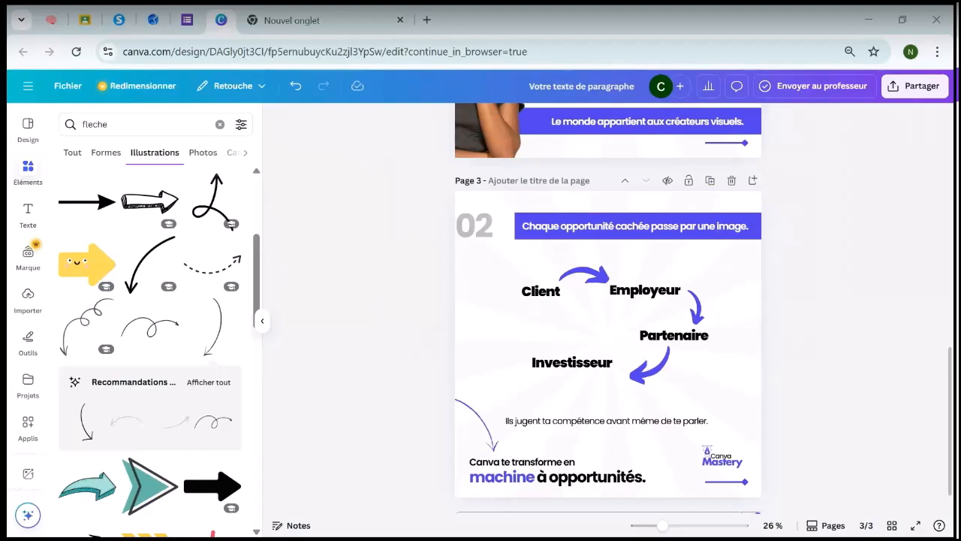
Step: Search the illustrations for "opportunité" and add the red target with the blue-tipped arrow to page 3
{"action": "left_click_drag", "start_coordinate": [122, 125], "coordinate": [60, 128]}
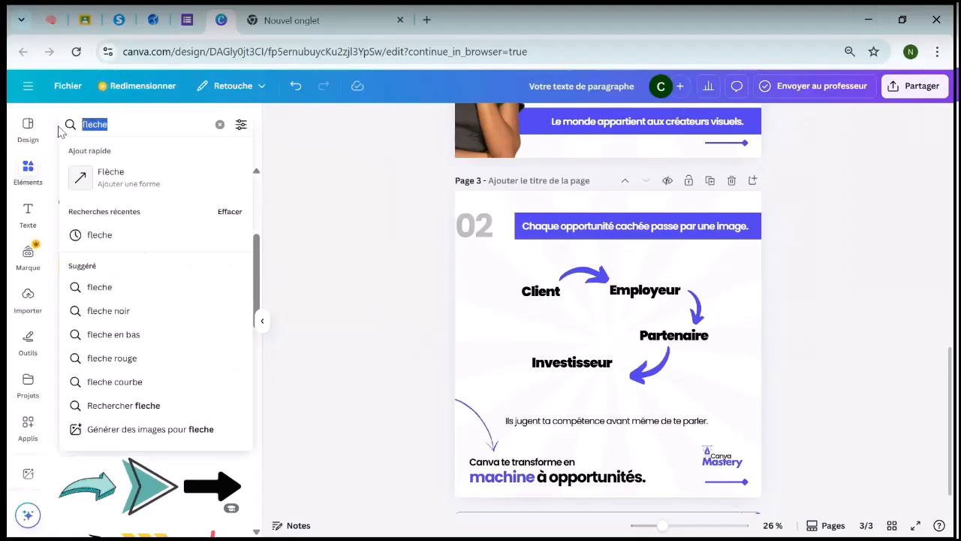
{"action": "type", "text": "opportunité"}
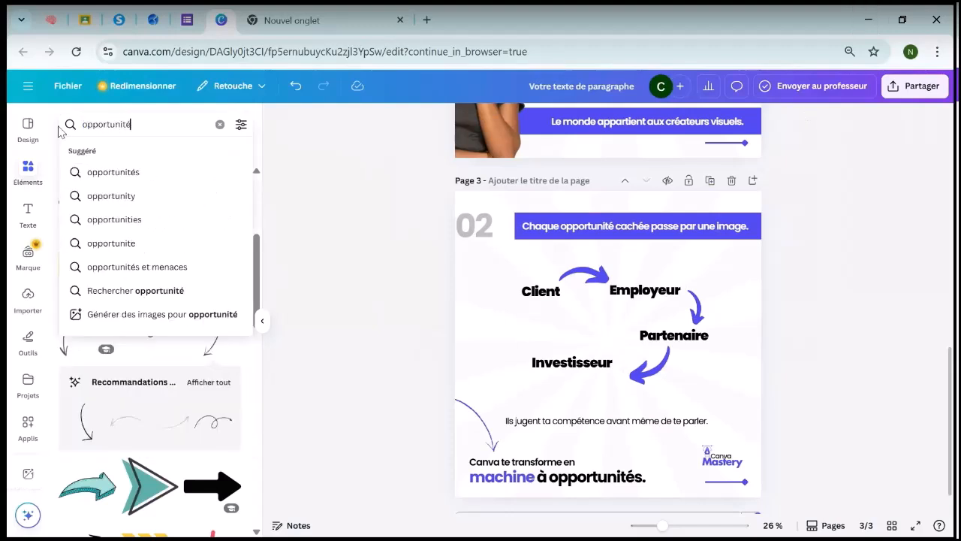
{"action": "key", "text": "Return"}
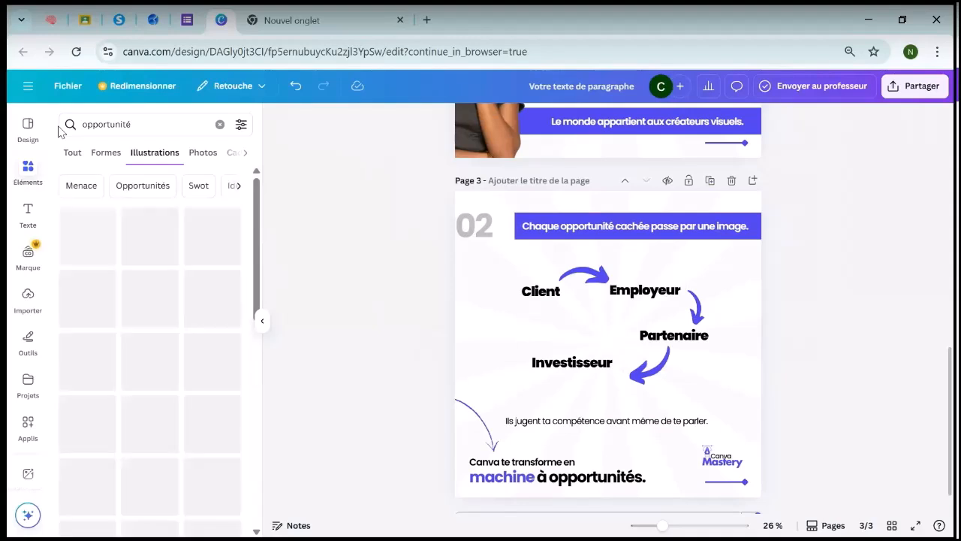
{"action": "scroll", "coordinate": [116, 309], "scroll_direction": "down", "scroll_amount": 2}
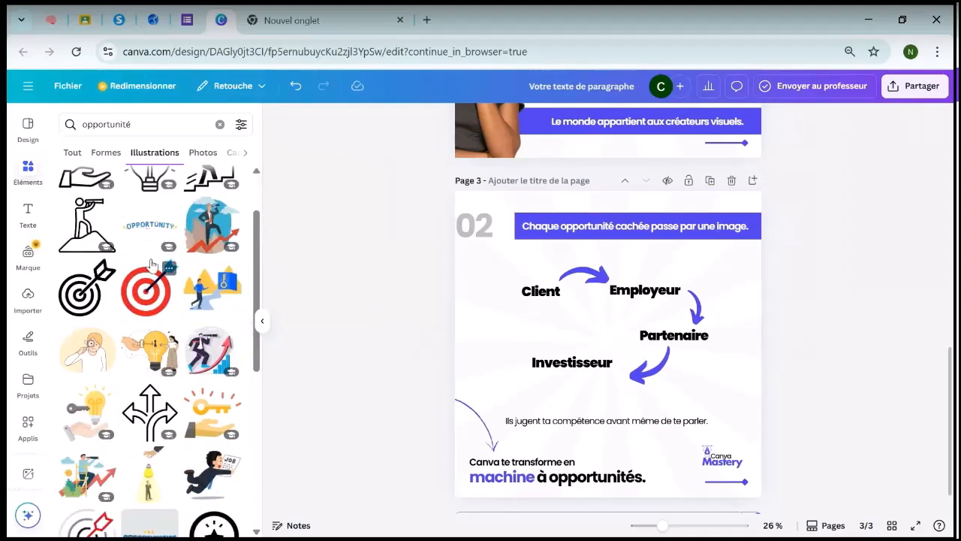
{"action": "left_click", "coordinate": [149, 299]}
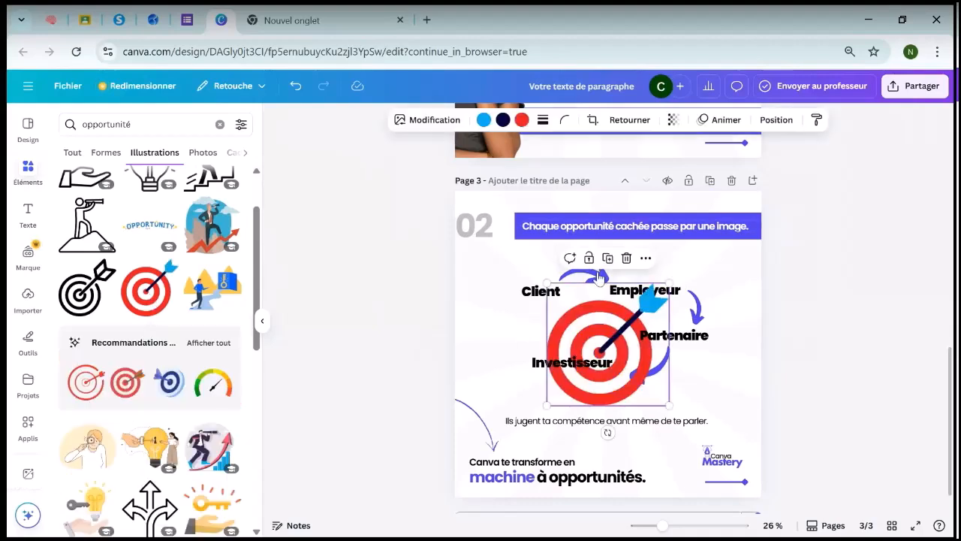
Step: Shrink the target illustration and place it near the page's left edge, between "Client" and "Investisseur"
{"action": "left_click_drag", "start_coordinate": [616, 324], "coordinate": [524, 309]}
{"action": "left_click_drag", "start_coordinate": [577, 268], "coordinate": [521, 320]}
{"action": "left_click_drag", "start_coordinate": [479, 361], "coordinate": [493, 335]}
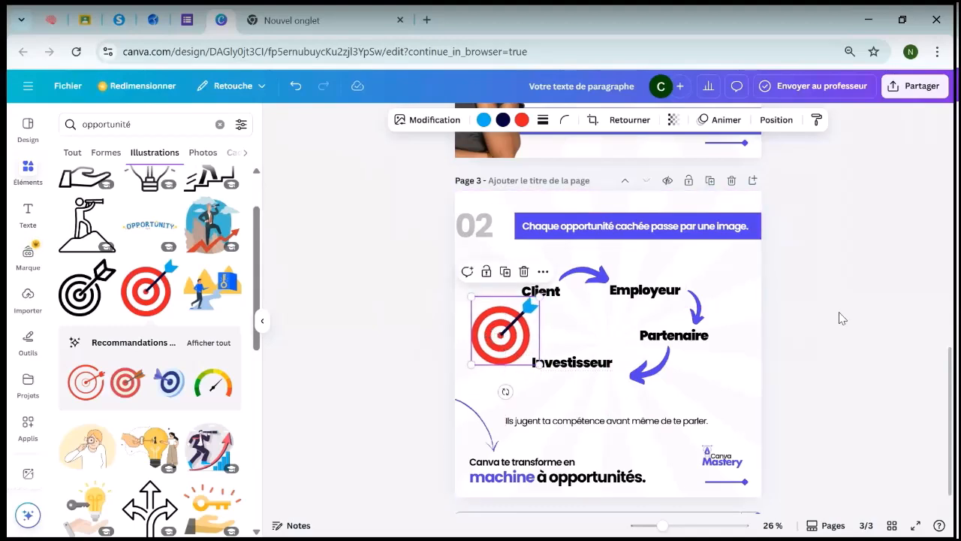
{"action": "left_click", "coordinate": [610, 347]}
{"action": "left_click", "coordinate": [511, 352]}
Step: Move the whole word-and-arrow flow to the right of the target, enlarge it slightly and lower "Investisseur"
{"action": "left_click_drag", "start_coordinate": [719, 393], "coordinate": [520, 261]}
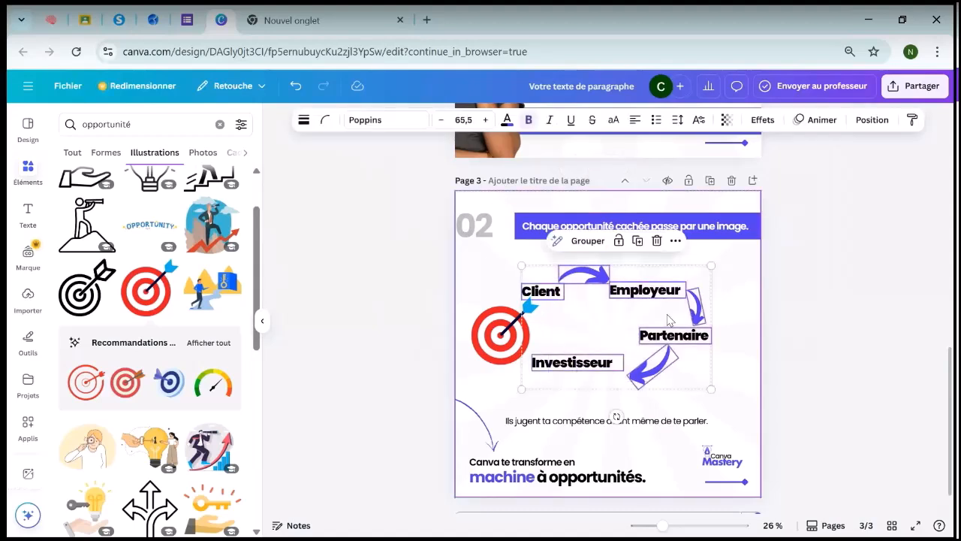
{"action": "left_click_drag", "start_coordinate": [694, 339], "coordinate": [719, 332]}
{"action": "left_click_drag", "start_coordinate": [736, 390], "coordinate": [743, 398]}
{"action": "left_click", "coordinate": [758, 380]}
{"action": "left_click_drag", "start_coordinate": [618, 376], "coordinate": [618, 398]}
{"action": "left_click", "coordinate": [873, 363]}
{"action": "left_click", "coordinate": [500, 334]}
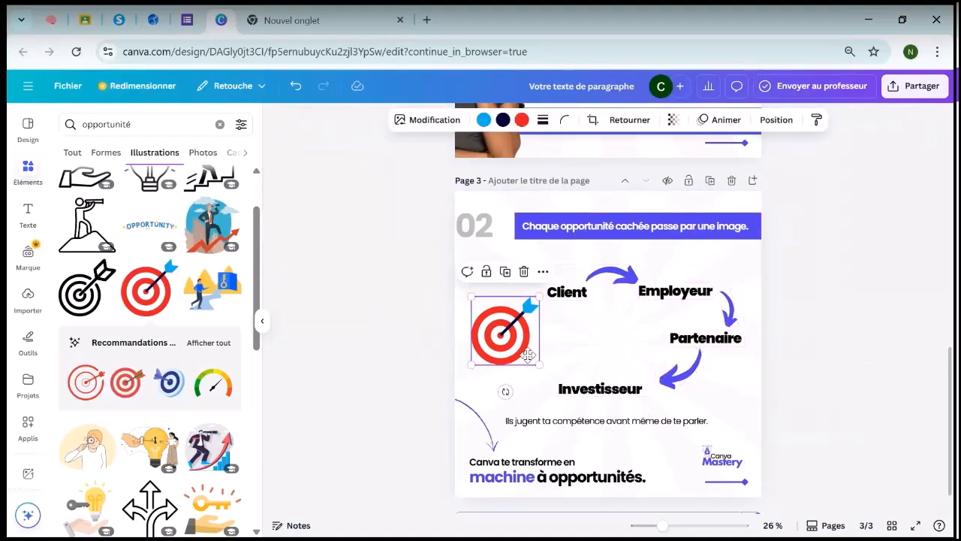
Step: Enlarge the target illustration slightly and position it just below "Client", closer to the word-and-arrow flow
{"action": "left_click_drag", "start_coordinate": [501, 334], "coordinate": [517, 354]}
{"action": "left_click_drag", "start_coordinate": [548, 318], "coordinate": [567, 312]}
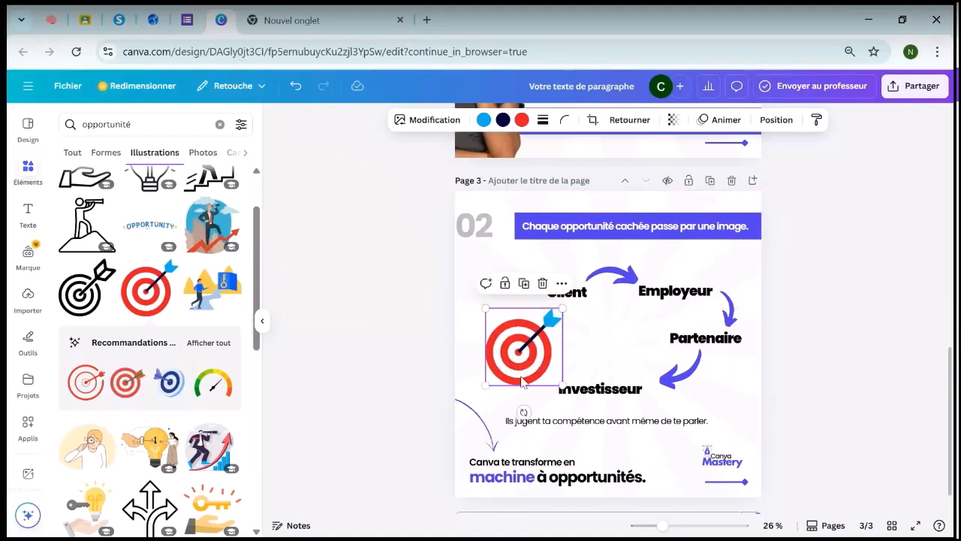
{"action": "mouse_move", "coordinate": [536, 373]}
{"action": "left_mouse_down"}
{"action": "mouse_move", "coordinate": [532, 364]}
{"action": "mouse_move", "coordinate": [569, 346]}
{"action": "mouse_move", "coordinate": [635, 344]}
{"action": "mouse_move", "coordinate": [523, 364]}
{"action": "mouse_move", "coordinate": [530, 370]}
{"action": "left_mouse_up"}
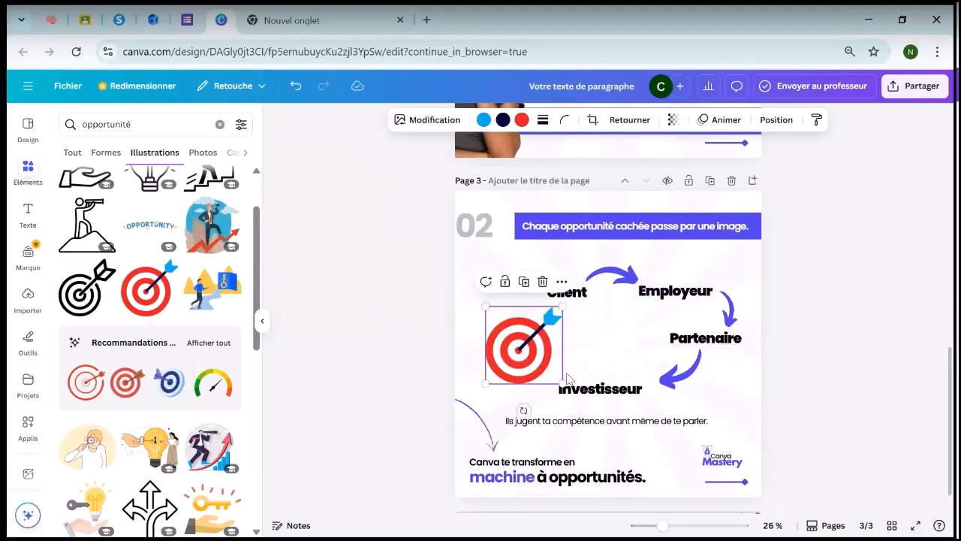
{"action": "left_click", "coordinate": [855, 343]}
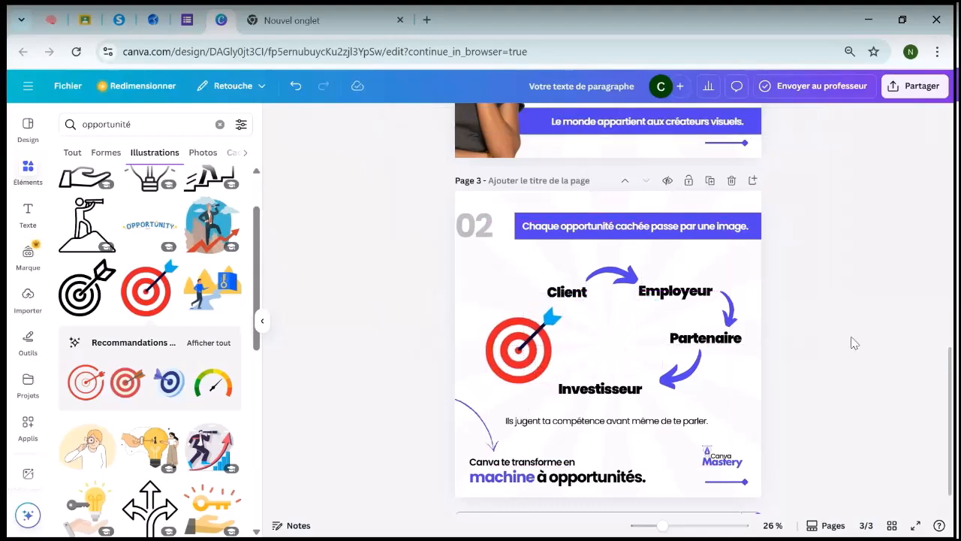
Step: Nudge the sentence "Ils jugent ta compétence avant même de te parler." slightly downward
{"action": "left_click", "coordinate": [642, 422]}
{"action": "key", "text": "Down"}
{"action": "key", "text": "Down"}
{"action": "key", "text": "Down"}
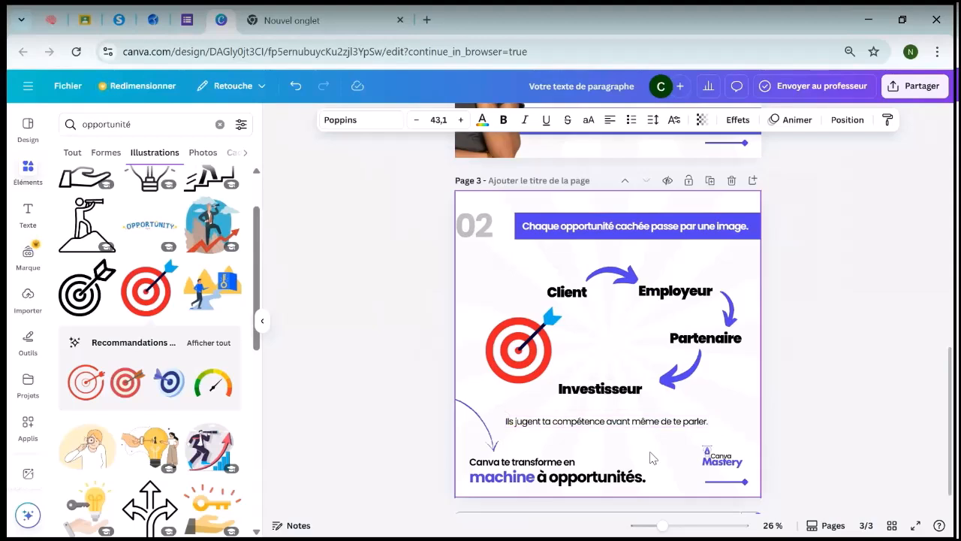
Step: Recolour the target illustration's red rings and light-blue arrow tip in the document's violet-blue
{"action": "left_click", "coordinate": [530, 371]}
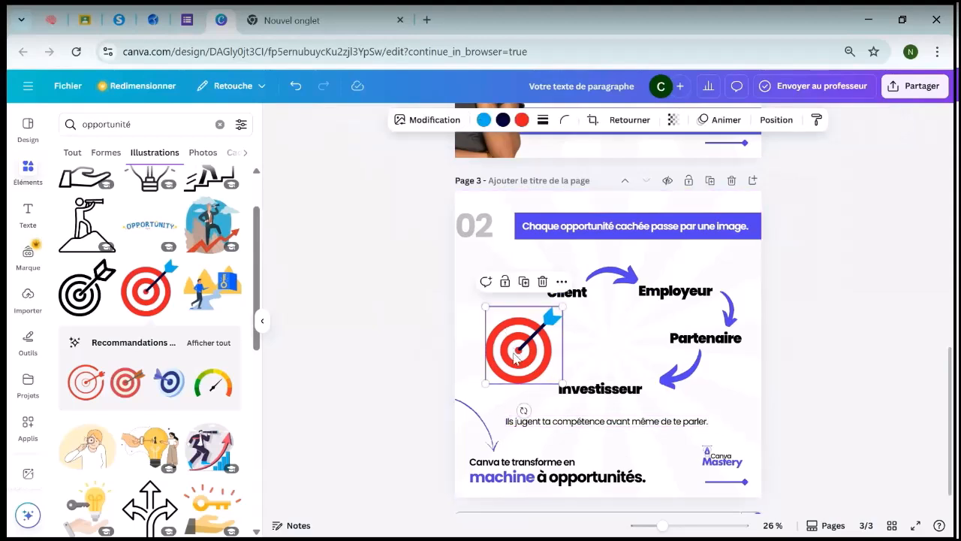
{"action": "left_click", "coordinate": [522, 121]}
{"action": "left_click", "coordinate": [228, 209]}
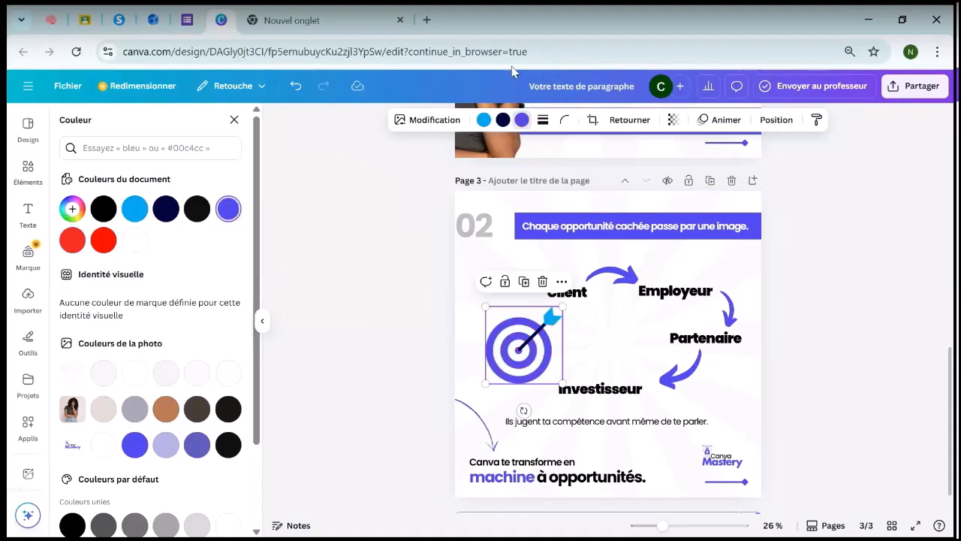
{"action": "left_click", "coordinate": [483, 121]}
{"action": "left_click", "coordinate": [229, 209]}
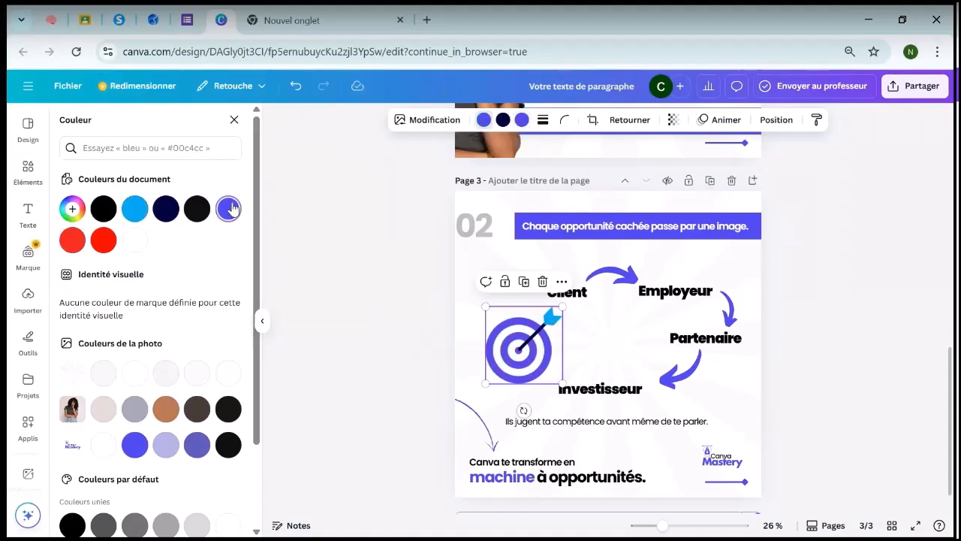
{"action": "left_click", "coordinate": [907, 328]}
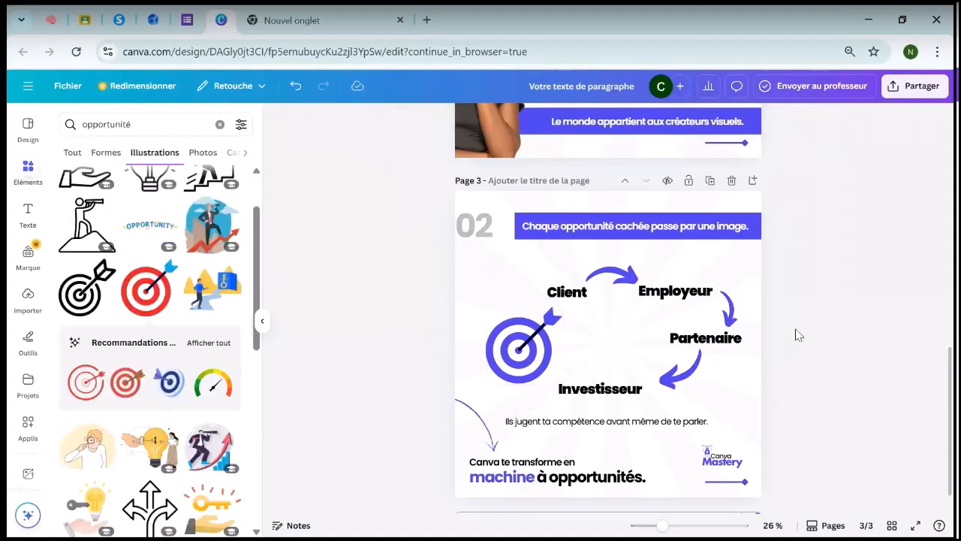
Step: Shift the grey "02" on page 3 slightly inward from the page's left edge
{"action": "scroll", "coordinate": [725, 317], "scroll_direction": "down", "scroll_amount": 2, "text": "ctrl"}
{"action": "scroll", "coordinate": [727, 314], "scroll_direction": "up", "scroll_amount": 5}
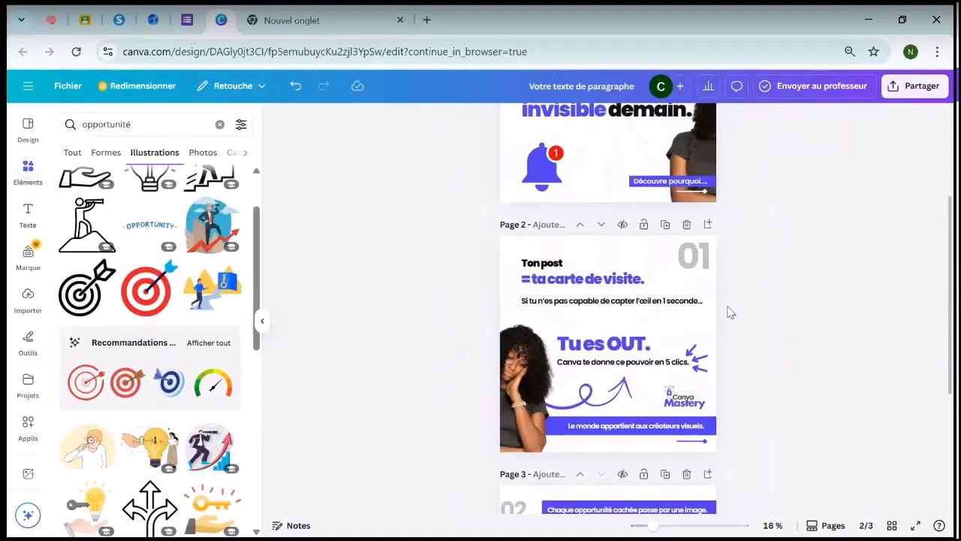
{"action": "scroll", "coordinate": [622, 289], "scroll_direction": "up", "scroll_amount": 3}
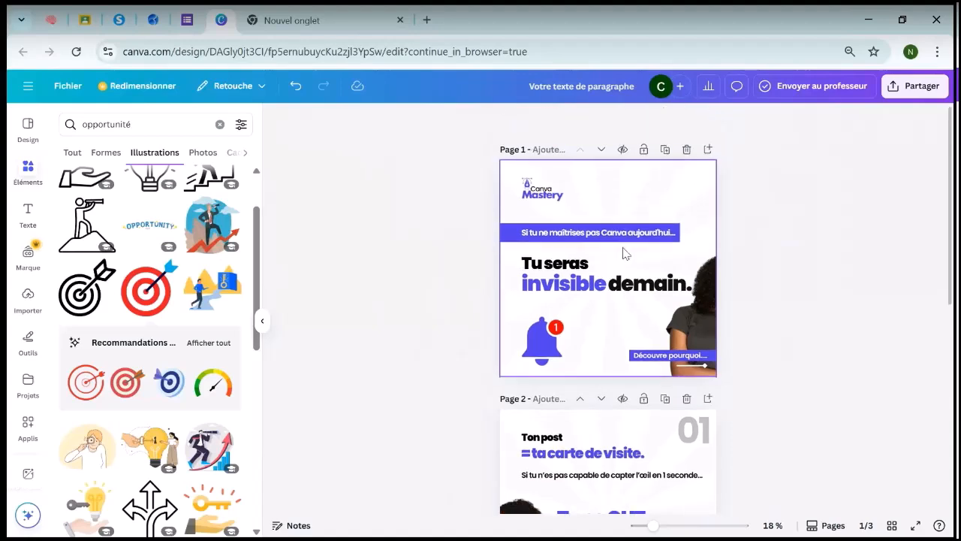
{"action": "scroll", "coordinate": [627, 255], "scroll_direction": "down", "scroll_amount": 3}
{"action": "scroll", "coordinate": [631, 257], "scroll_direction": "down", "scroll_amount": 5}
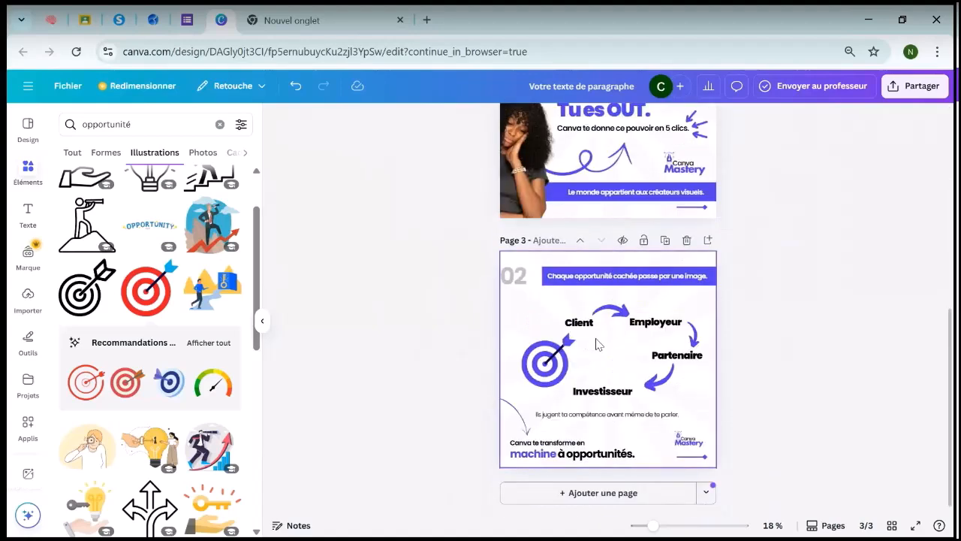
{"action": "scroll", "coordinate": [515, 281], "scroll_direction": "up", "scroll_amount": 3}
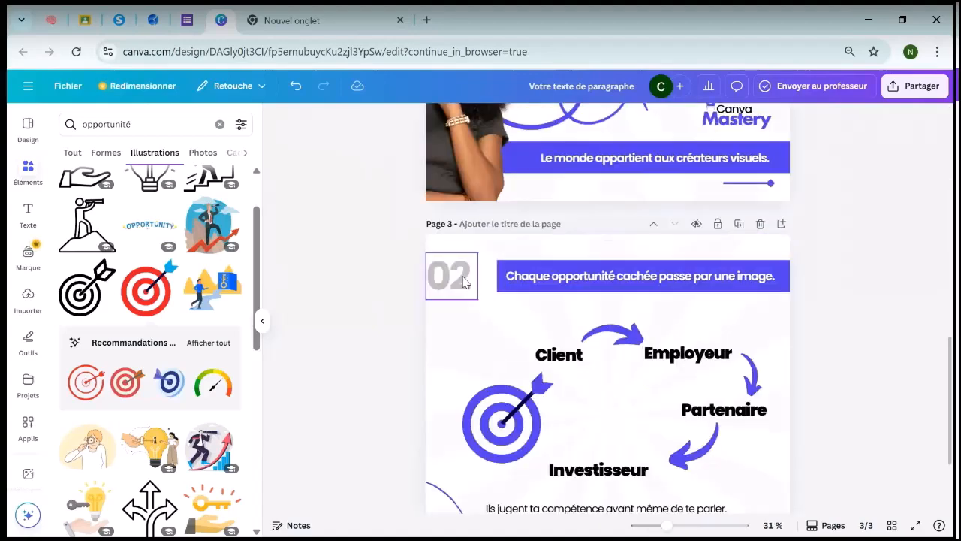
{"action": "left_click", "coordinate": [472, 280]}
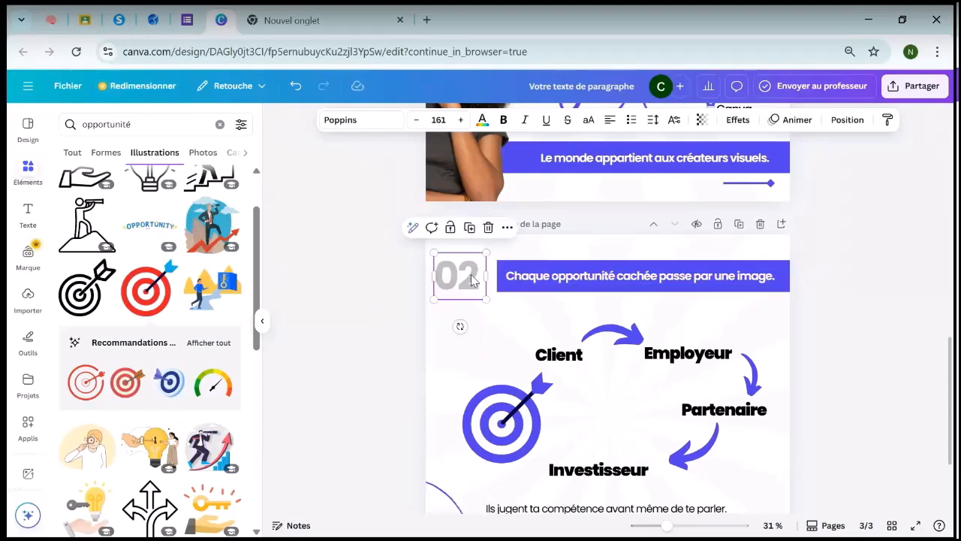
{"action": "scroll", "coordinate": [825, 338], "scroll_direction": "down", "scroll_amount": 5, "text": "ctrl"}
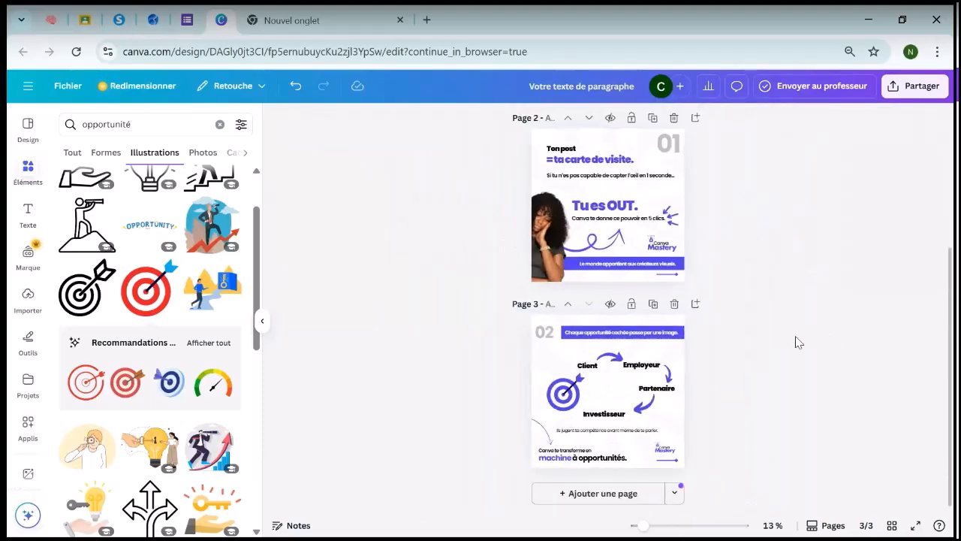
Step: Review the carousel pages together and compare page 3's layout with pages 1 and 2
{"action": "left_click", "coordinate": [261, 321]}
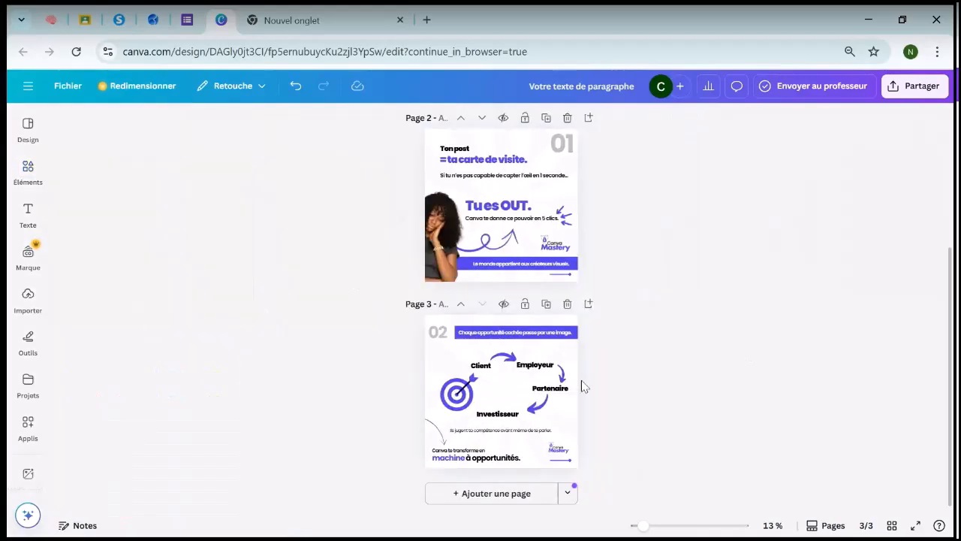
{"action": "scroll", "coordinate": [578, 391], "scroll_direction": "up", "scroll_amount": 3}
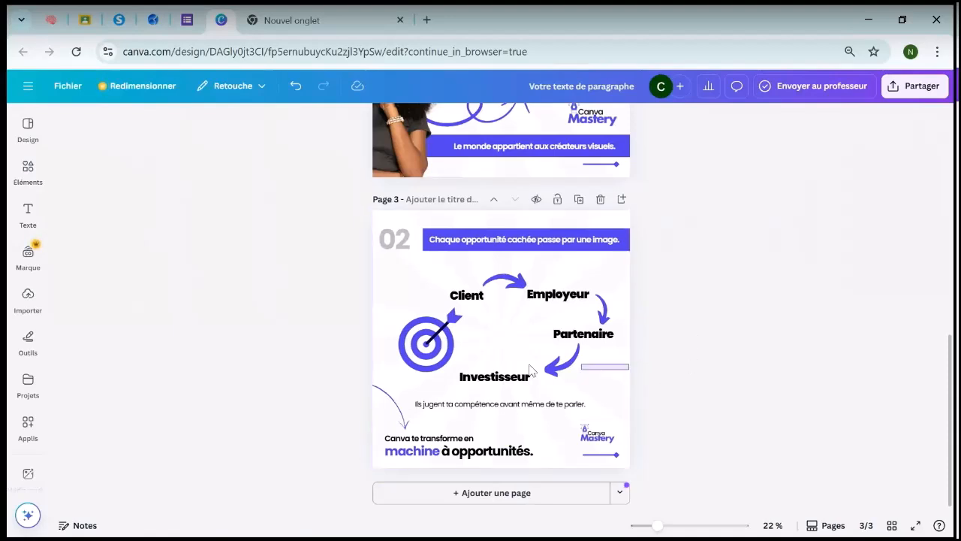
{"action": "left_click_drag", "start_coordinate": [629, 370], "coordinate": [408, 293]}
{"action": "left_click", "coordinate": [774, 331]}
{"action": "scroll", "coordinate": [774, 330], "scroll_direction": "down", "scroll_amount": 2}
{"action": "scroll", "coordinate": [635, 307], "scroll_direction": "up", "scroll_amount": 4}
{"action": "scroll", "coordinate": [498, 365], "scroll_direction": "down", "scroll_amount": 5}
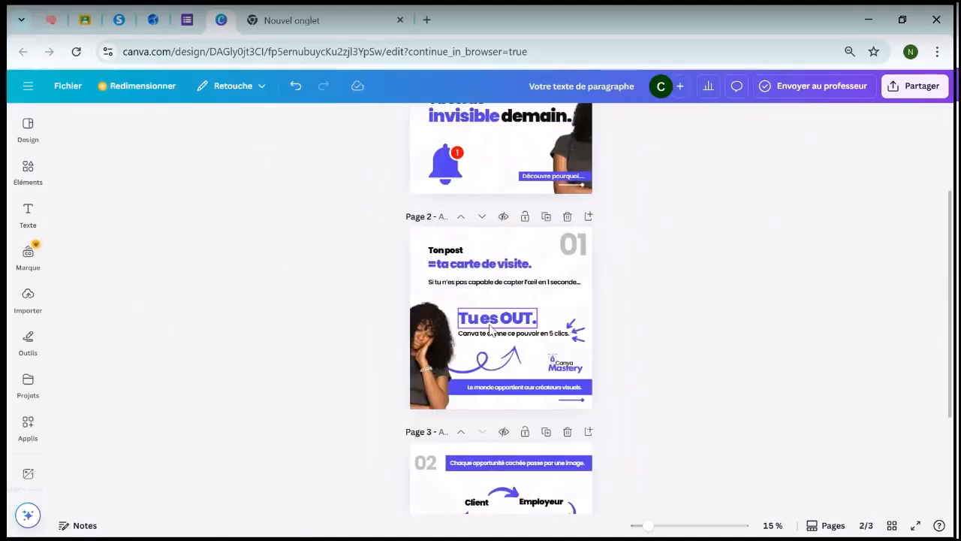
{"action": "scroll", "coordinate": [582, 379], "scroll_direction": "down", "scroll_amount": 1}
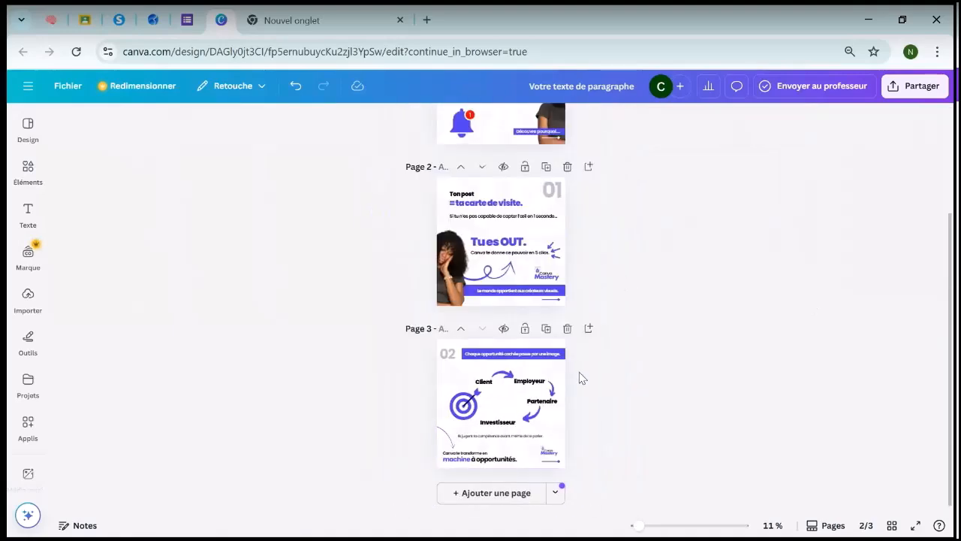
Step: Shrink the target, the word-and-arrow flow and the sentence beneath it slightly together, and shift them toward the page's left edge
{"action": "scroll", "coordinate": [579, 378], "scroll_direction": "up", "scroll_amount": 2}
{"action": "left_click_drag", "start_coordinate": [414, 276], "coordinate": [599, 398]}
{"action": "left_click_drag", "start_coordinate": [549, 360], "coordinate": [542, 366]}
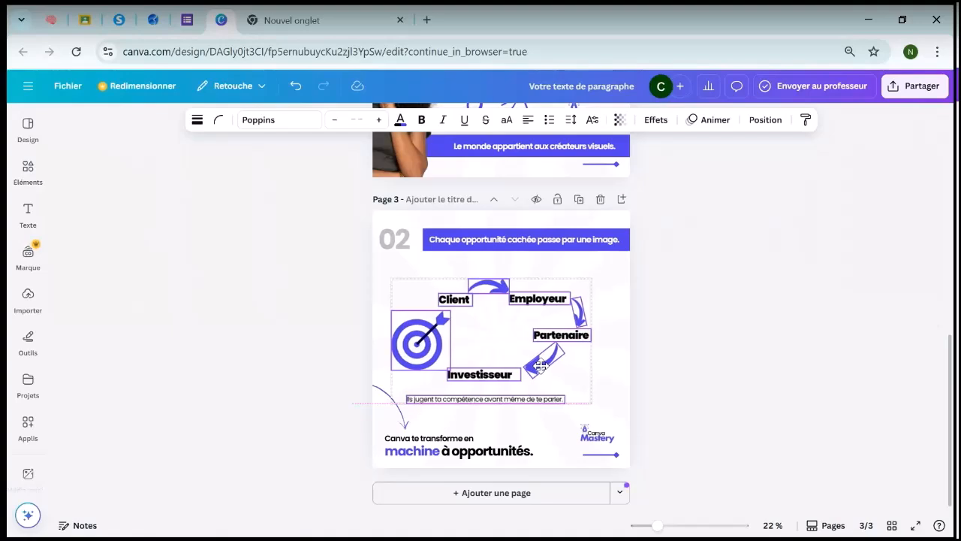
{"action": "left_click", "coordinate": [776, 363]}
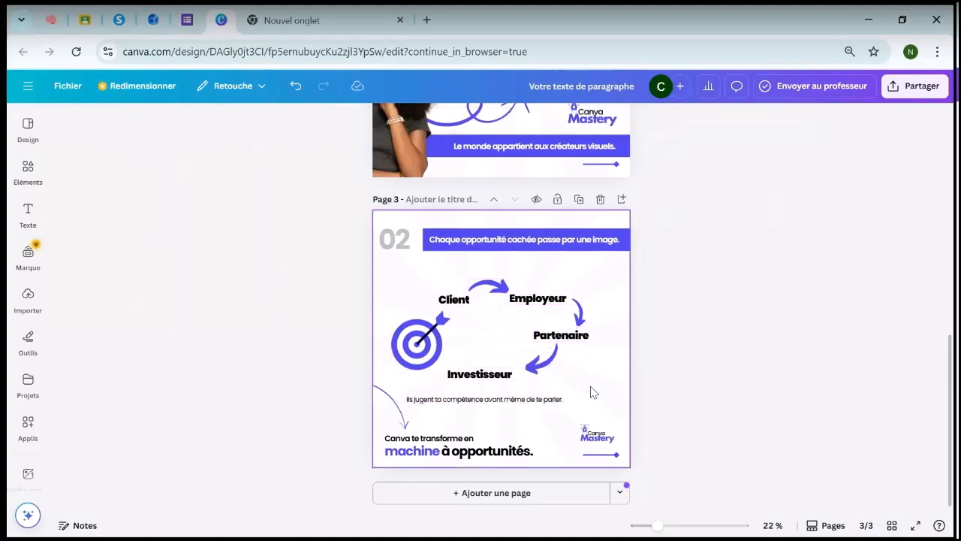
Step: Search the elements for "iphone" and refine the search to "iphone mockup"
{"action": "left_click", "coordinate": [28, 171]}
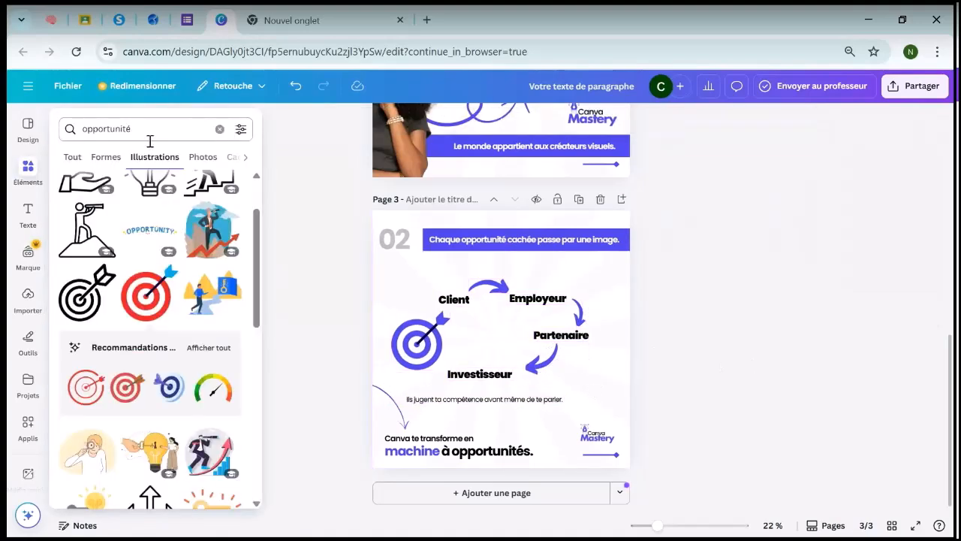
{"action": "left_click", "coordinate": [219, 128]}
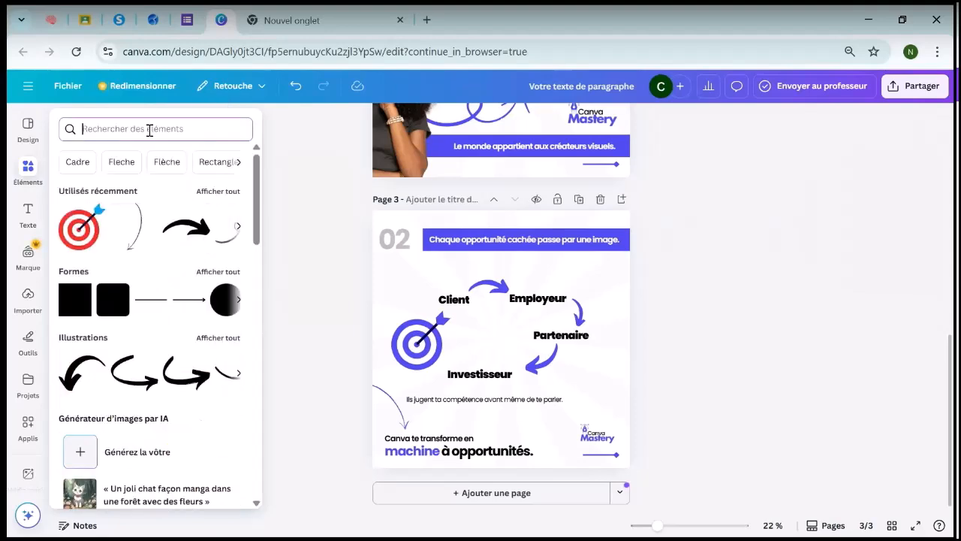
{"action": "type", "text": "iphone"}
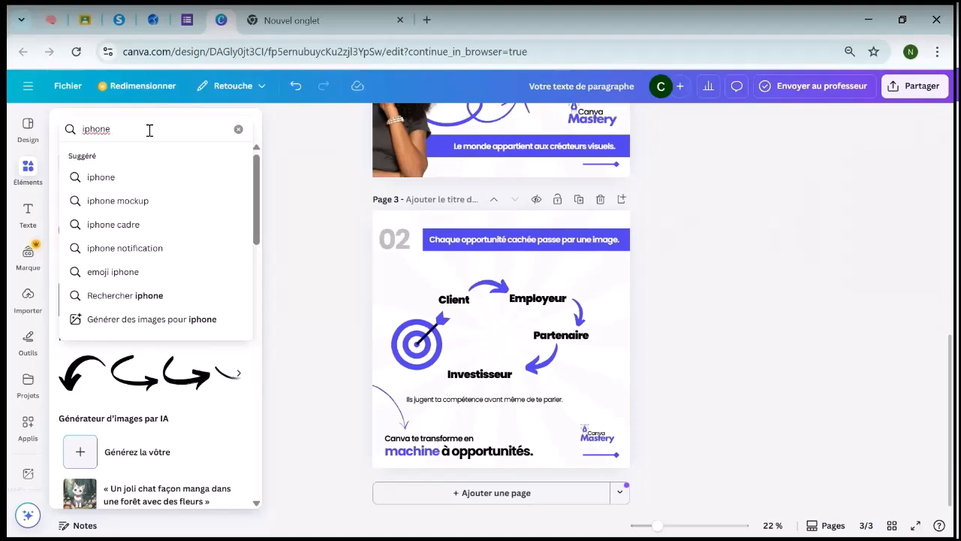
{"action": "key", "text": "Return"}
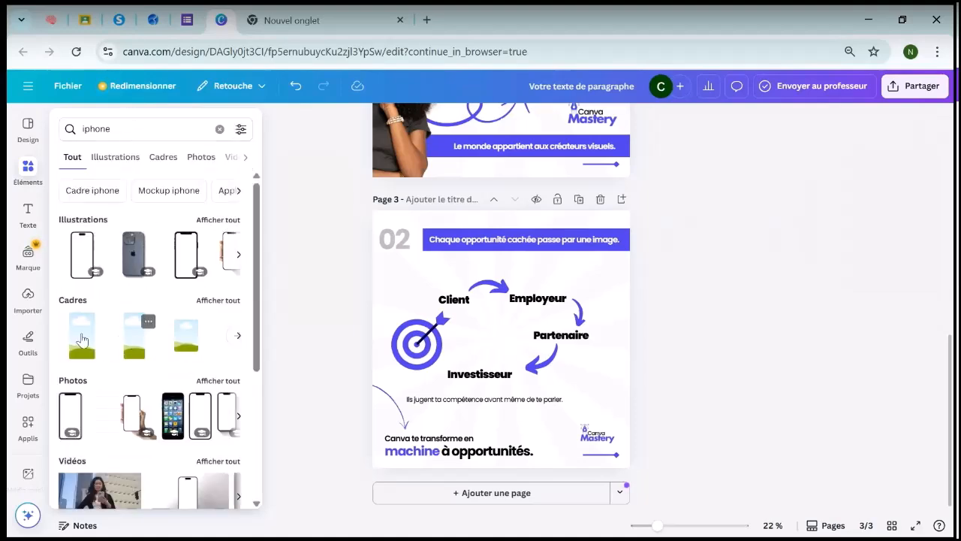
{"action": "left_click", "coordinate": [29, 420]}
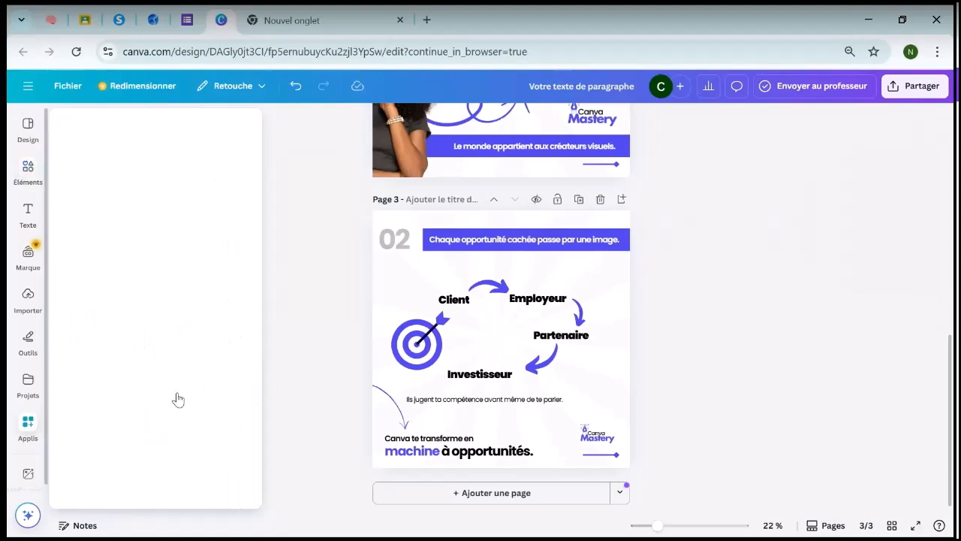
{"action": "left_click", "coordinate": [28, 169]}
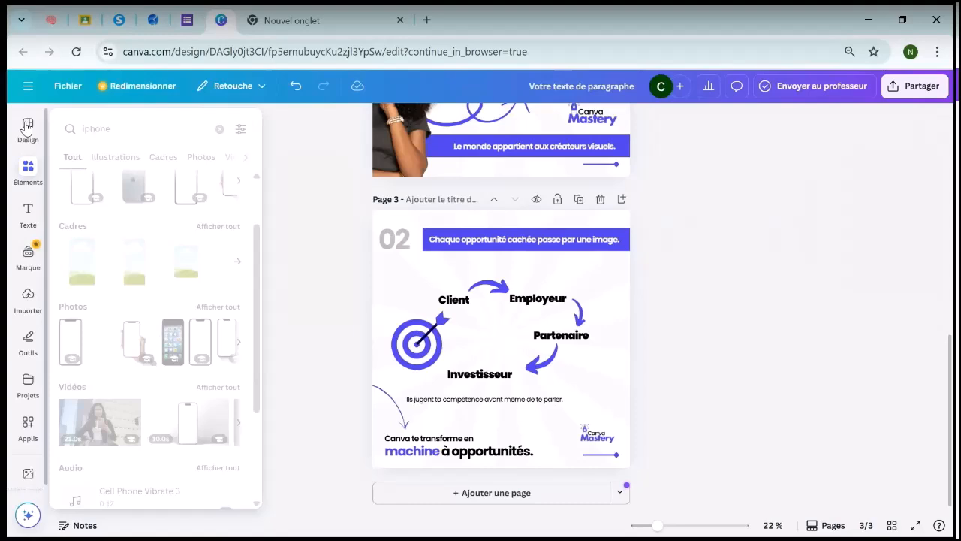
{"action": "left_click", "coordinate": [28, 127]}
{"action": "left_click", "coordinate": [130, 124]}
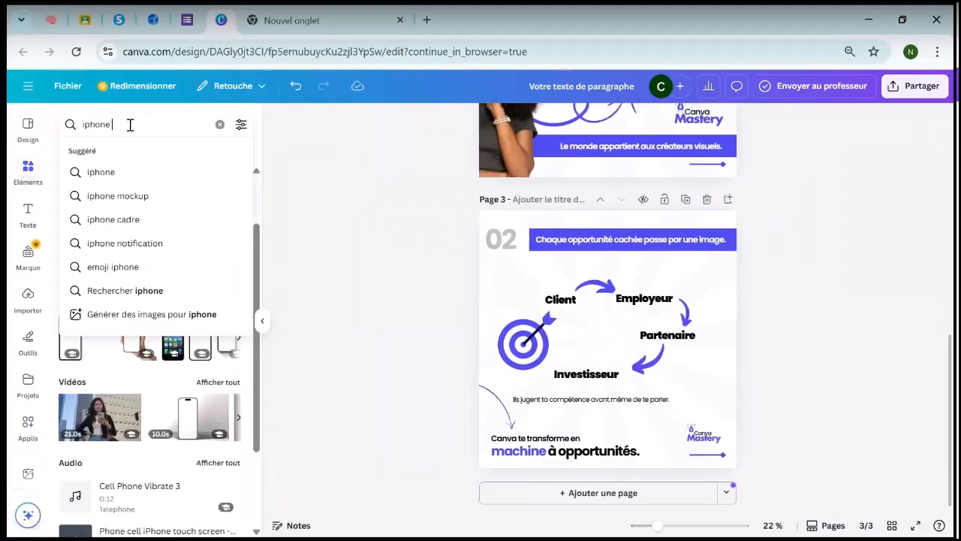
{"action": "type", "text": "mockup"}
{"action": "key", "text": "Return"}
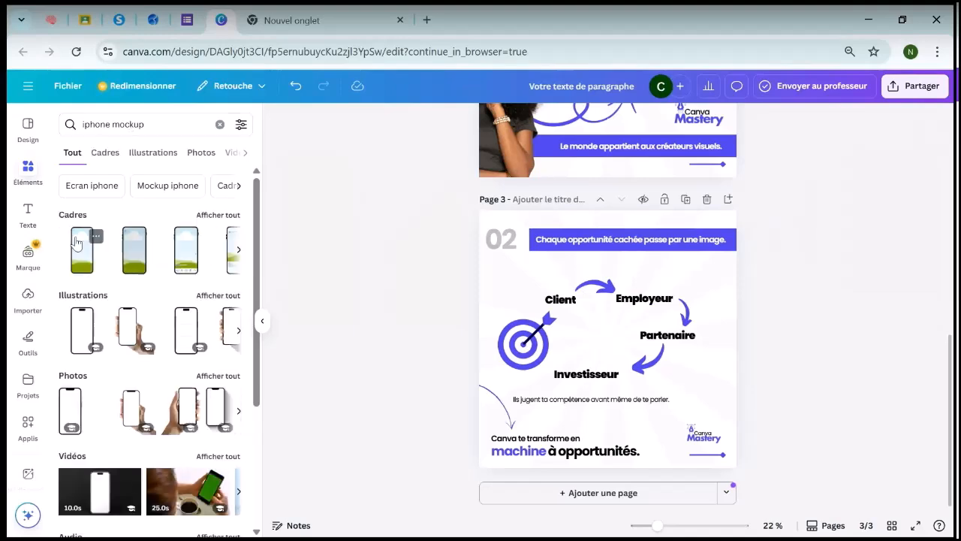
Step: Add the phone story frame with the greyish-blue sky to page 3 and place it near the page's right edge, over "Partenaire"
{"action": "left_click", "coordinate": [214, 217]}
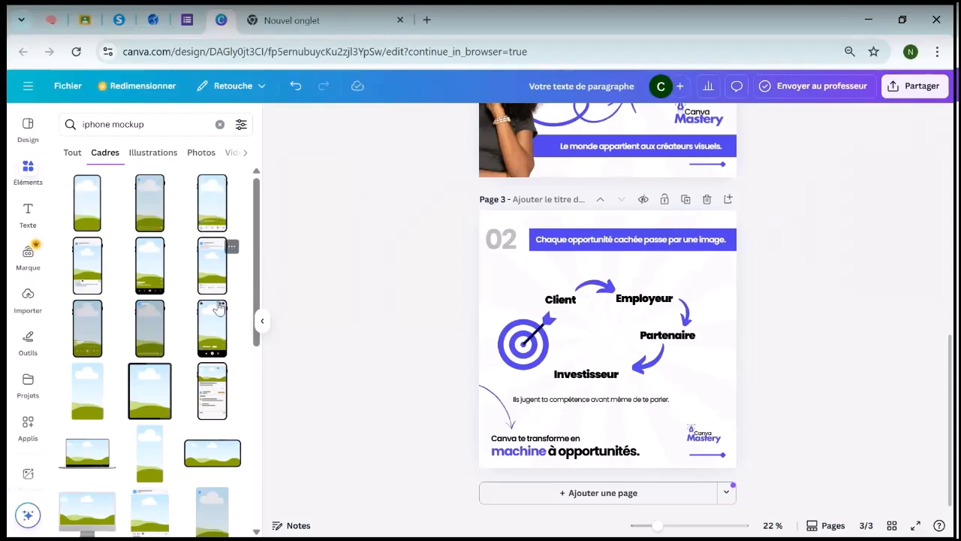
{"action": "left_click", "coordinate": [149, 210]}
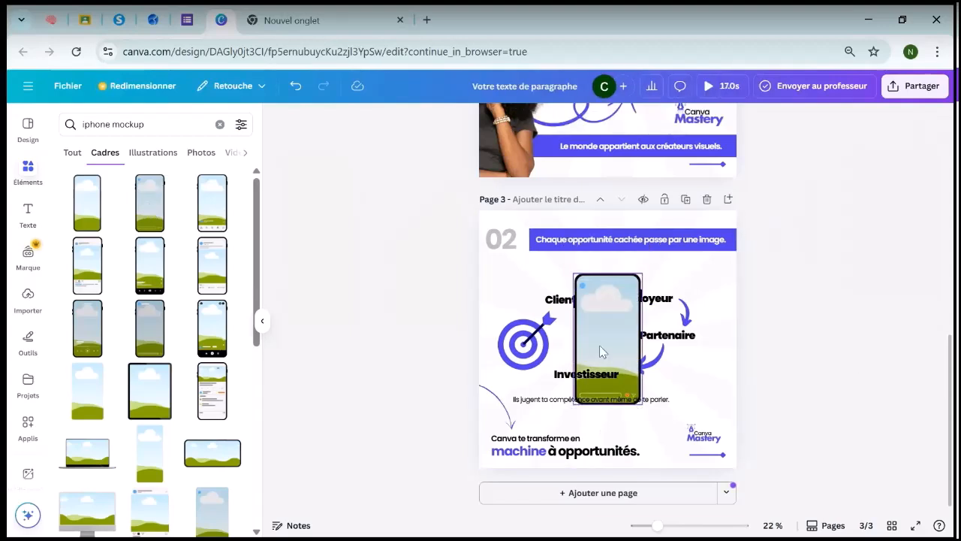
{"action": "left_click_drag", "start_coordinate": [601, 351], "coordinate": [712, 362]}
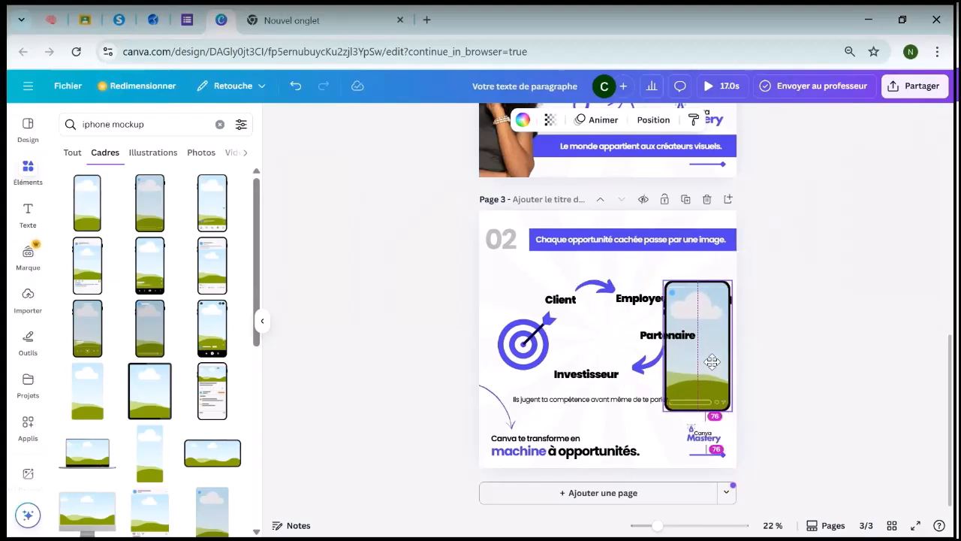
{"action": "left_click", "coordinate": [871, 348]}
{"action": "left_click", "coordinate": [262, 321]}
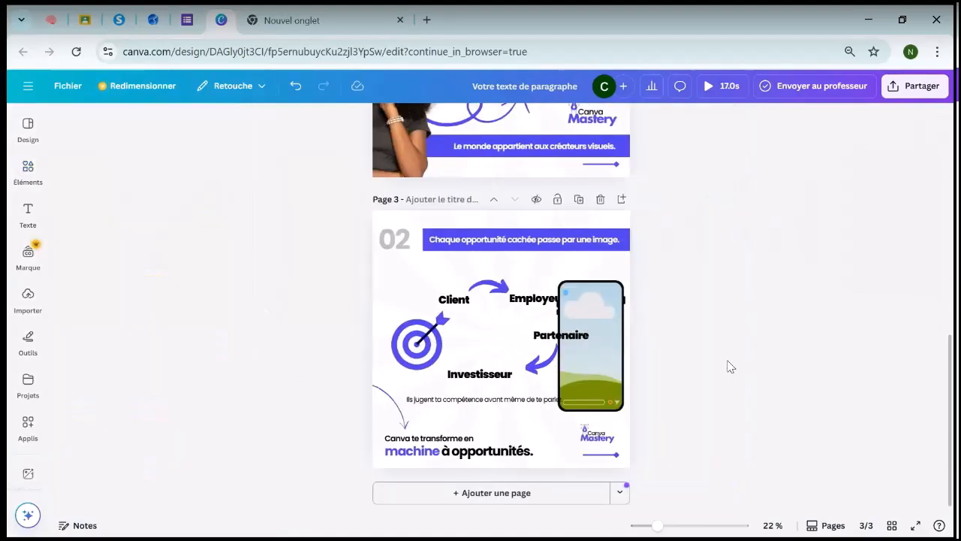
Step: Switch to the Google browser tab, search for "canva pro smartphone" and show the image results
{"action": "left_click", "coordinate": [317, 21]}
{"action": "left_click", "coordinate": [311, 274]}
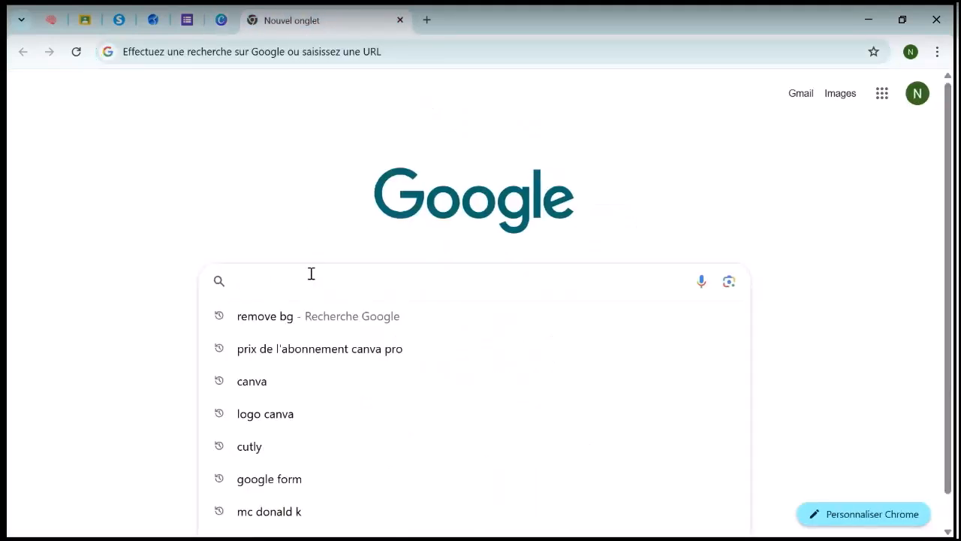
{"action": "type", "text": "canva p"}
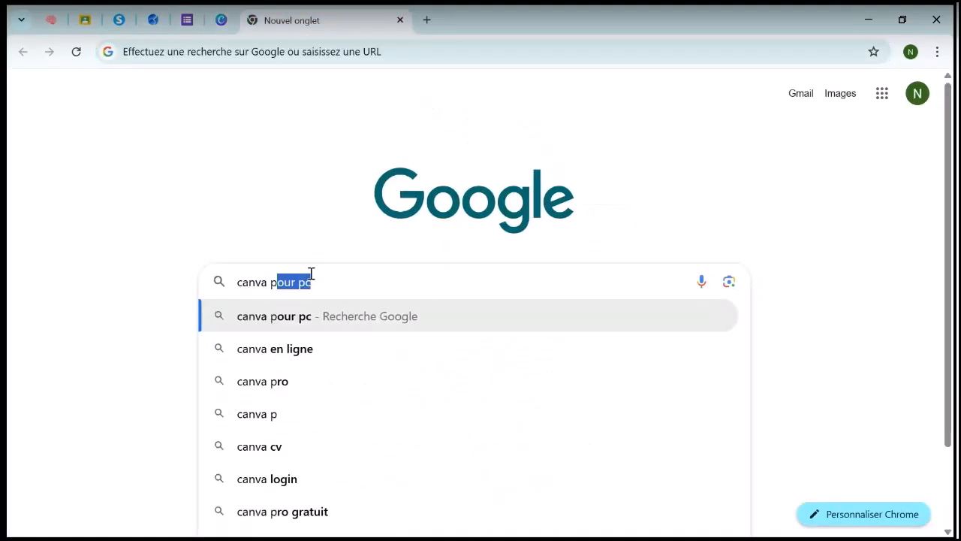
{"action": "type", "text": "ro smart"}
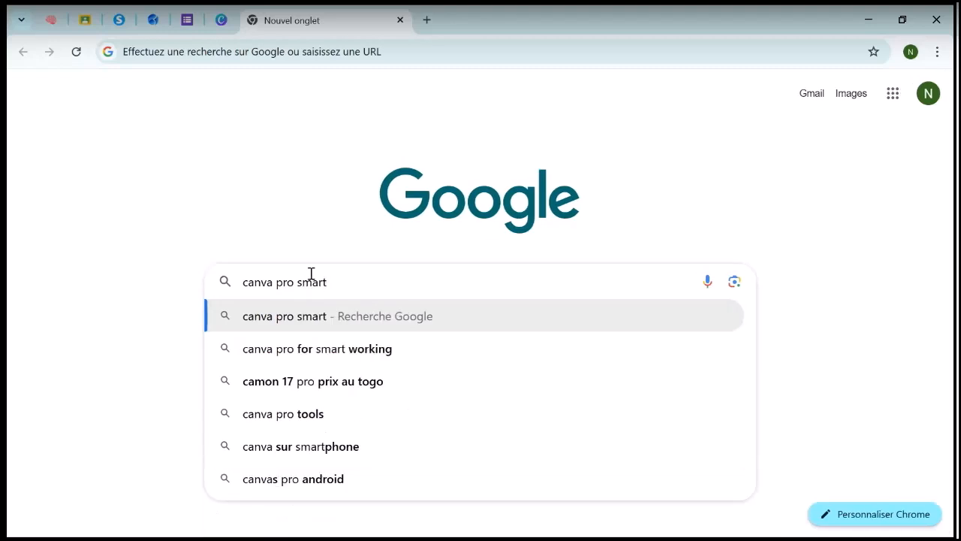
{"action": "type", "text": "phone"}
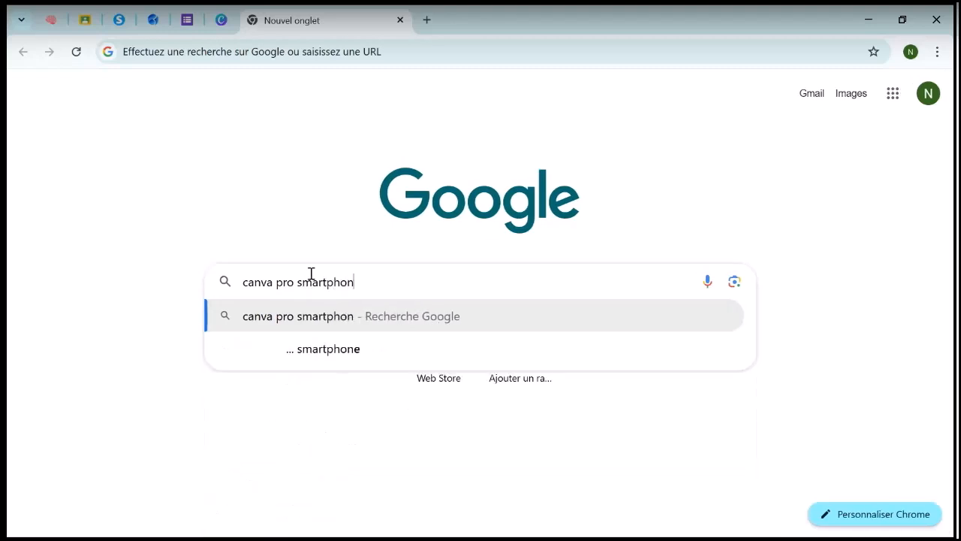
{"action": "key", "text": "Return"}
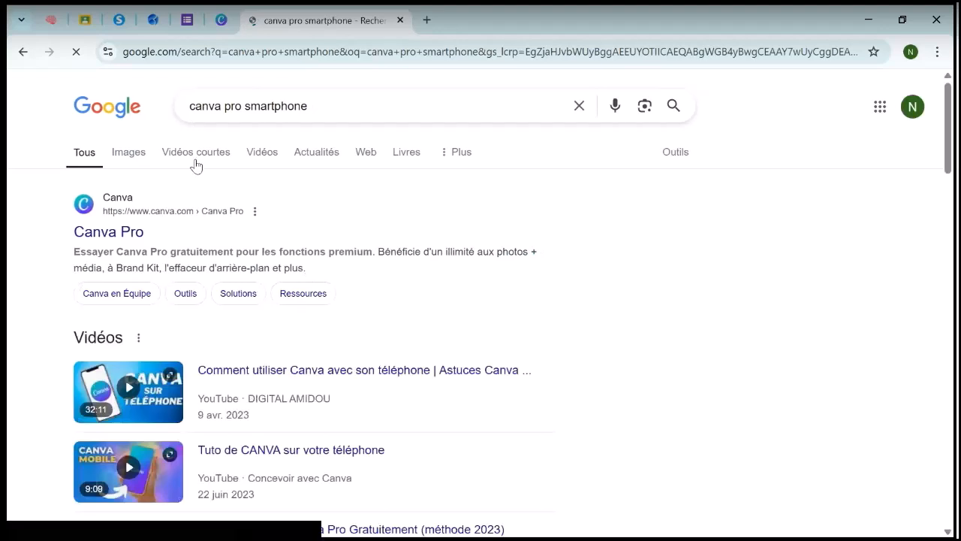
{"action": "left_click", "coordinate": [138, 153]}
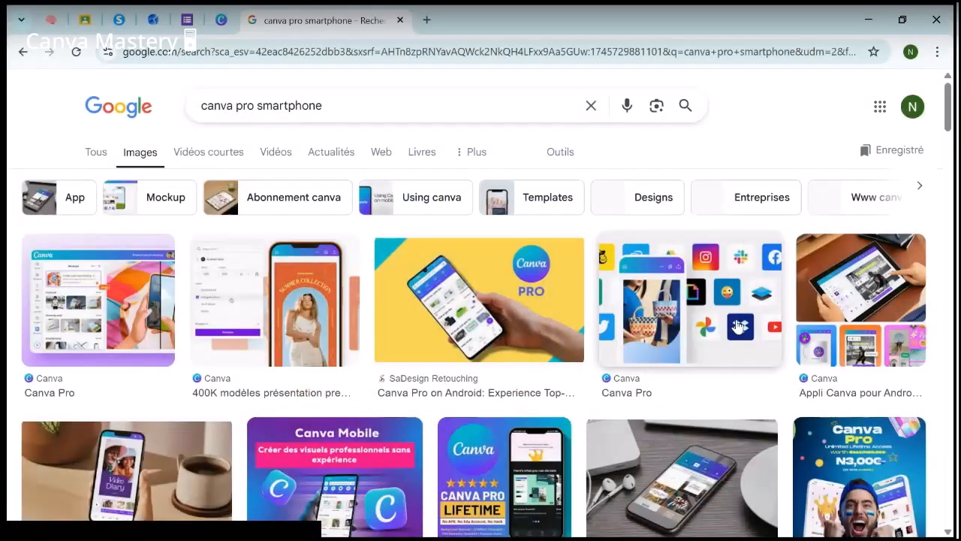
Step: Look through the Google image results for a picture of Canva on a smartphone suited to page 3's phone frame
{"action": "scroll", "coordinate": [650, 333], "scroll_direction": "down", "scroll_amount": 1}
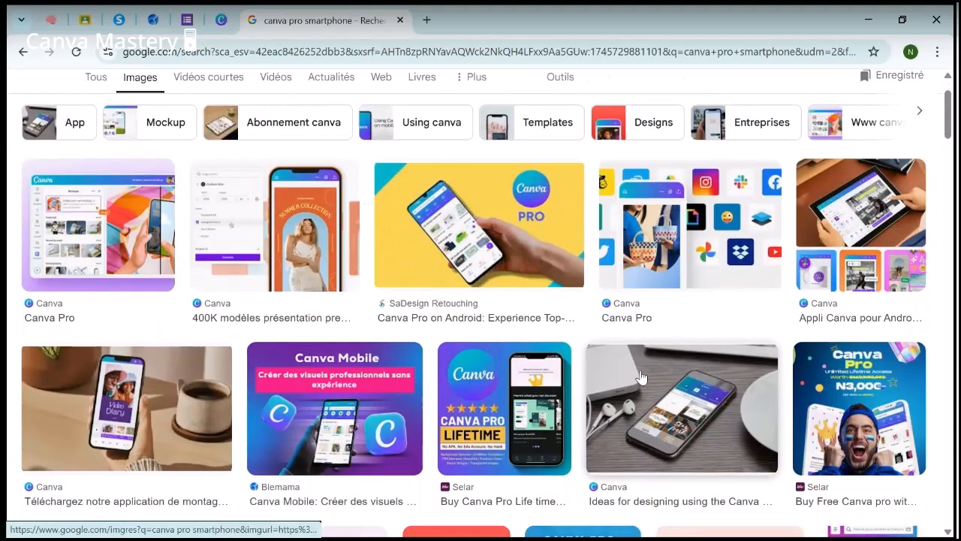
{"action": "scroll", "coordinate": [642, 375], "scroll_direction": "down", "scroll_amount": 2}
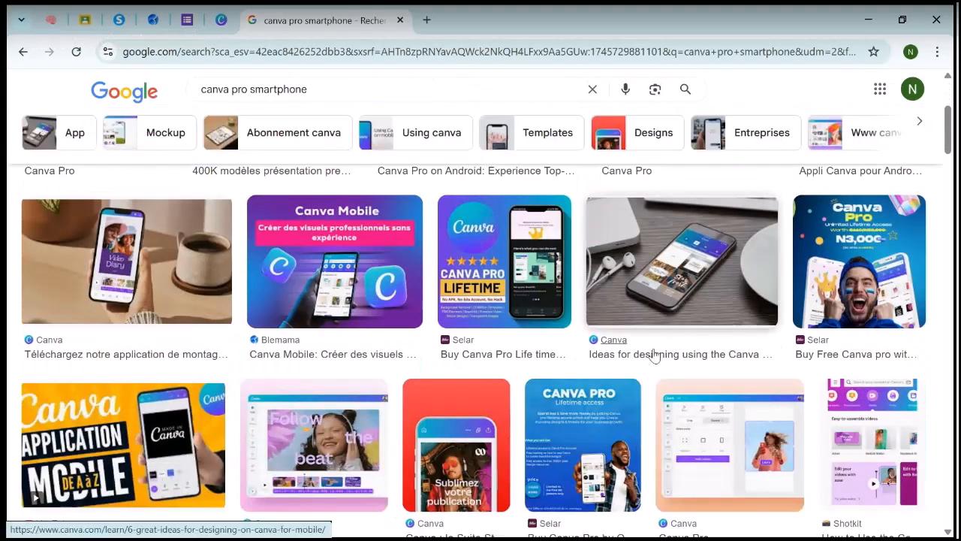
{"action": "scroll", "coordinate": [653, 355], "scroll_direction": "down", "scroll_amount": 2}
{"action": "scroll", "coordinate": [654, 355], "scroll_direction": "down", "scroll_amount": 1}
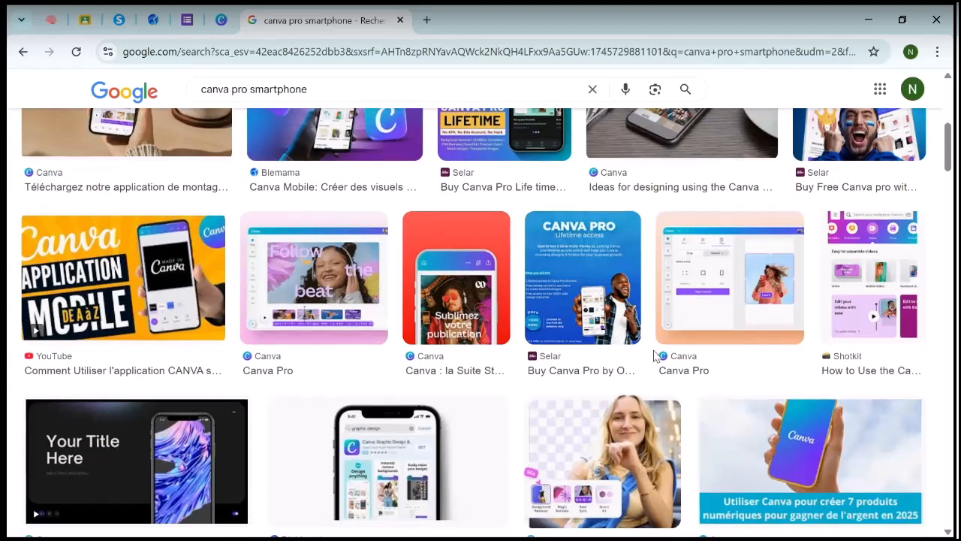
{"action": "scroll", "coordinate": [654, 355], "scroll_direction": "down", "scroll_amount": 4}
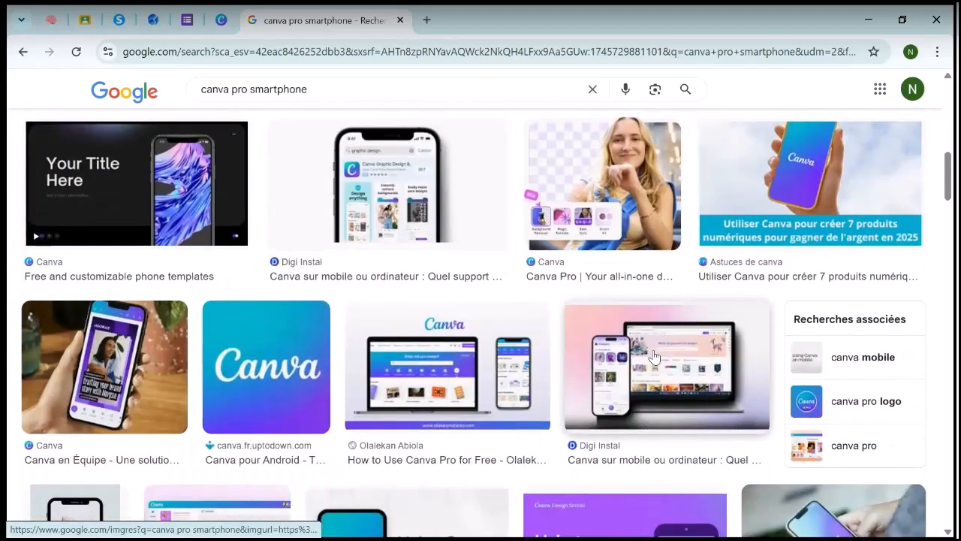
{"action": "scroll", "coordinate": [654, 357], "scroll_direction": "down", "scroll_amount": 2}
{"action": "scroll", "coordinate": [653, 357], "scroll_direction": "down", "scroll_amount": 1}
{"action": "scroll", "coordinate": [653, 357], "scroll_direction": "down", "scroll_amount": 3}
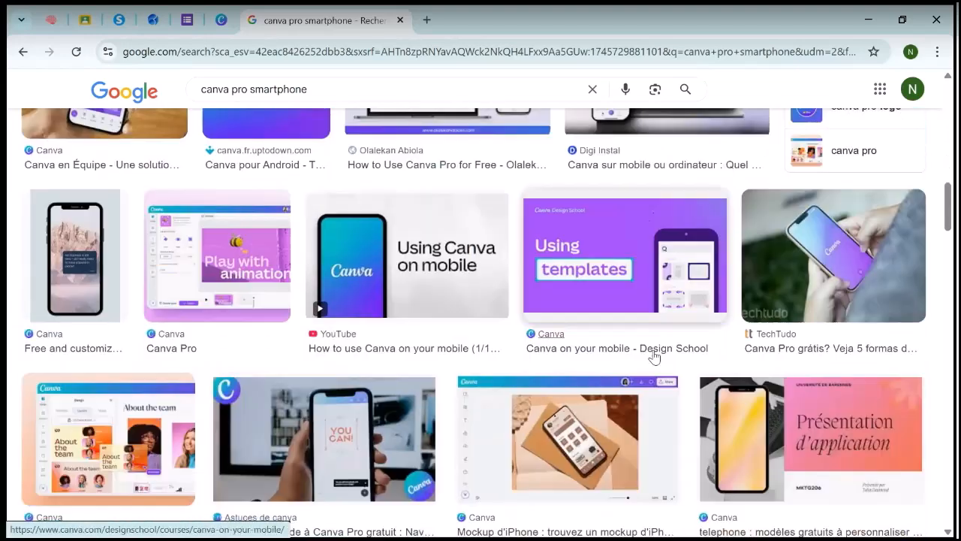
{"action": "scroll", "coordinate": [654, 358], "scroll_direction": "down", "scroll_amount": 5}
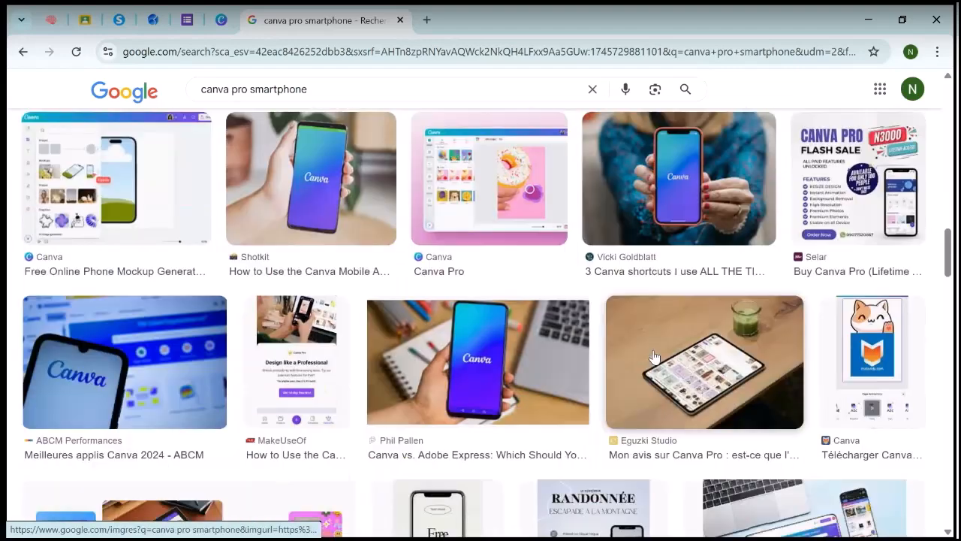
{"action": "scroll", "coordinate": [654, 357], "scroll_direction": "down", "scroll_amount": 3}
{"action": "scroll", "coordinate": [654, 358], "scroll_direction": "up", "scroll_amount": 2}
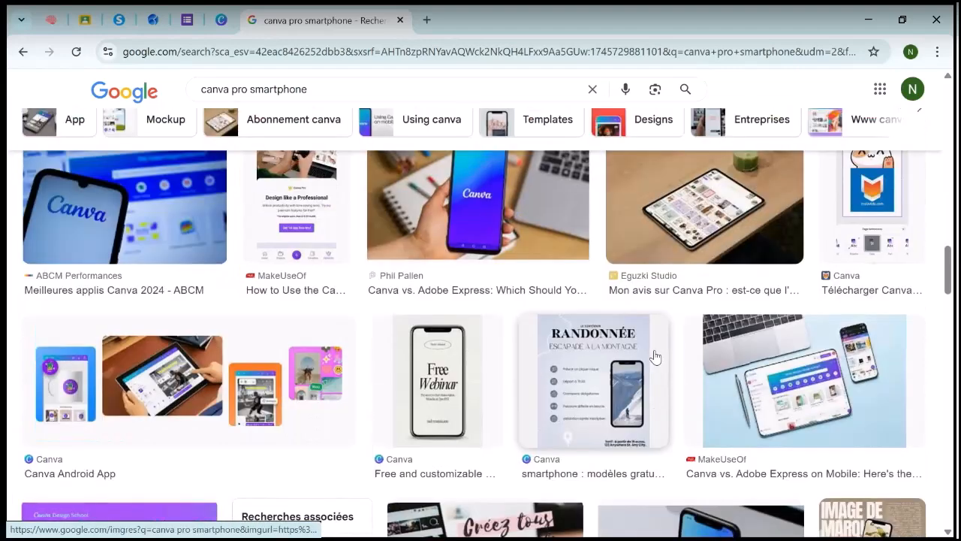
{"action": "scroll", "coordinate": [654, 358], "scroll_direction": "up", "scroll_amount": 2}
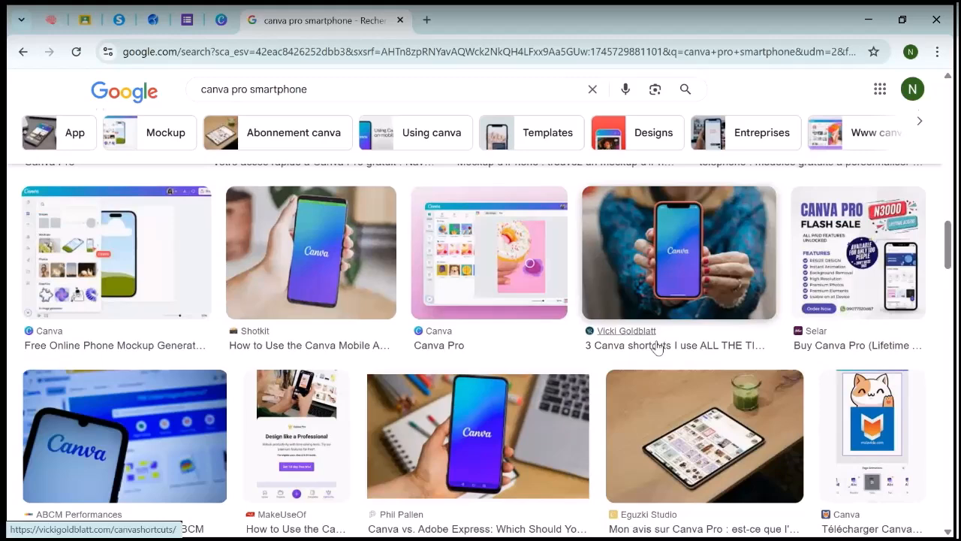
{"action": "scroll", "coordinate": [657, 346], "scroll_direction": "down", "scroll_amount": 3}
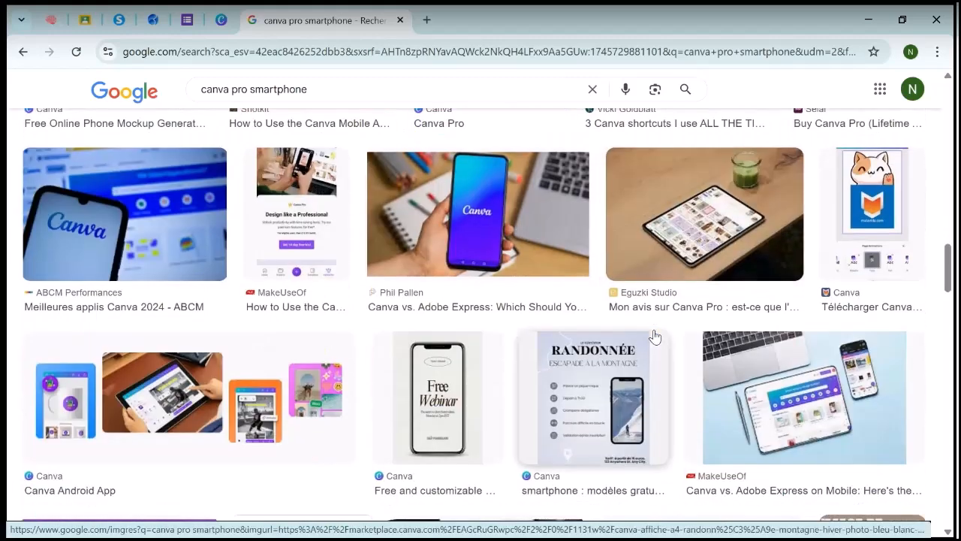
{"action": "scroll", "coordinate": [654, 336], "scroll_direction": "down", "scroll_amount": 3}
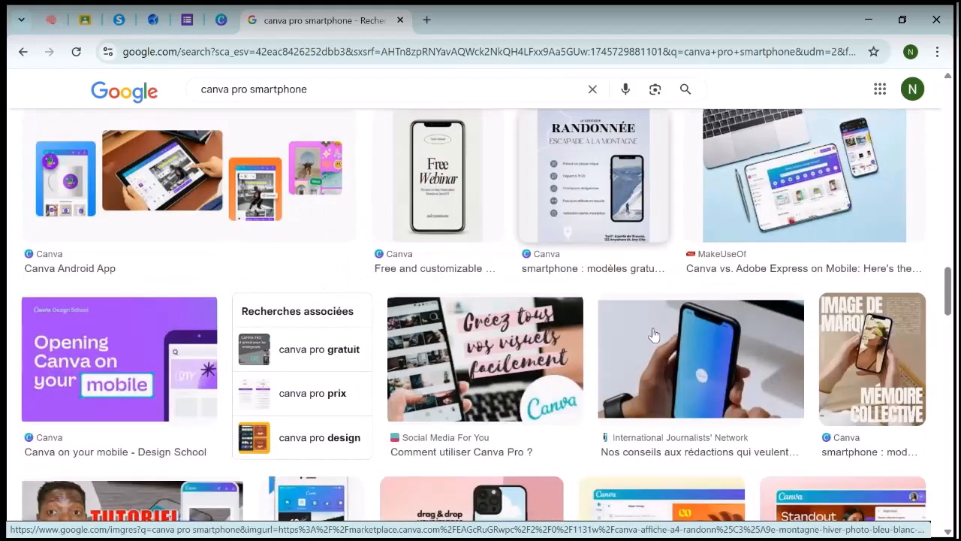
{"action": "scroll", "coordinate": [653, 334], "scroll_direction": "down", "scroll_amount": 4}
{"action": "scroll", "coordinate": [654, 331], "scroll_direction": "down", "scroll_amount": 9}
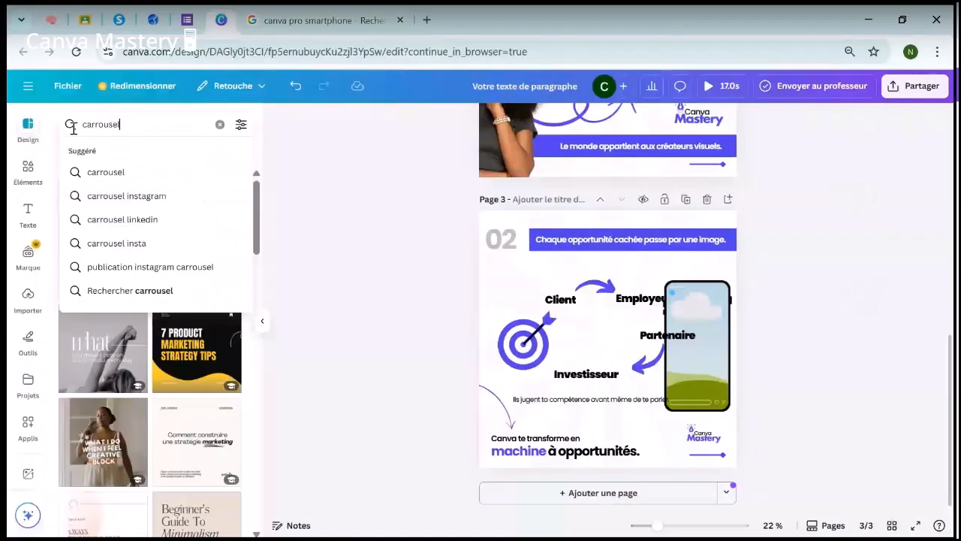
Step: Search the Canva design templates for "canva interface"
{"action": "key", "text": "ctrl+a"}
{"action": "type", "text": "canva interface"}
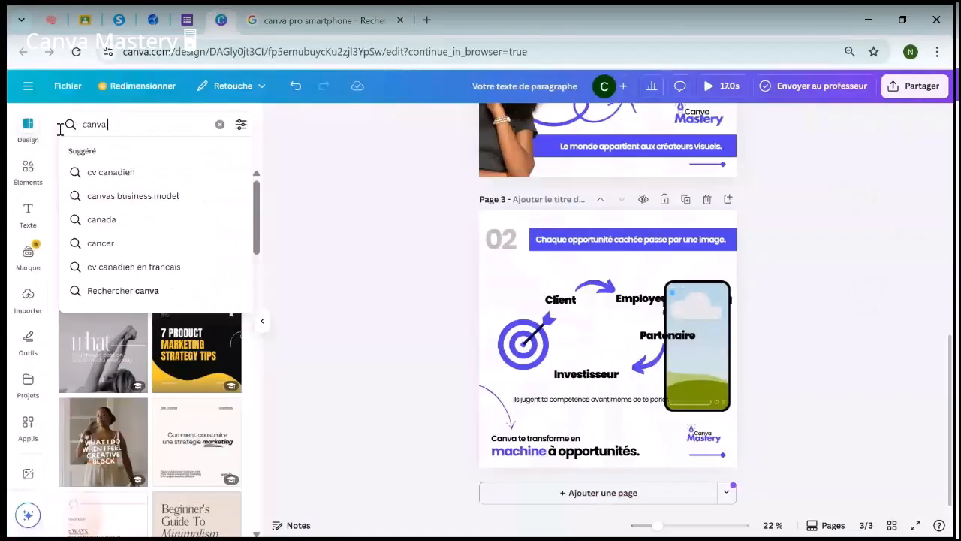
{"action": "key", "text": "Return"}
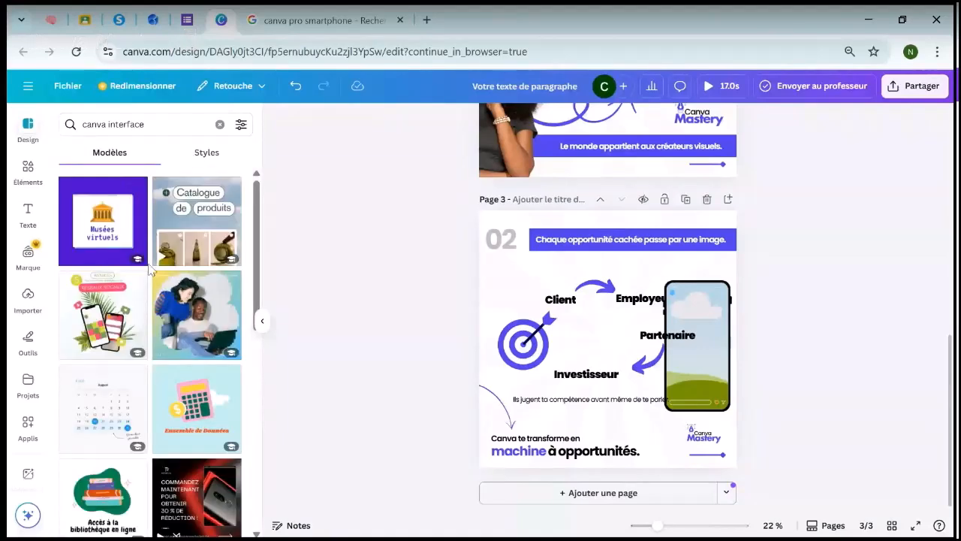
Step: Search the elements for "canva interface smartphone" across all categories and show all the photo results
{"action": "left_click", "coordinate": [28, 167]}
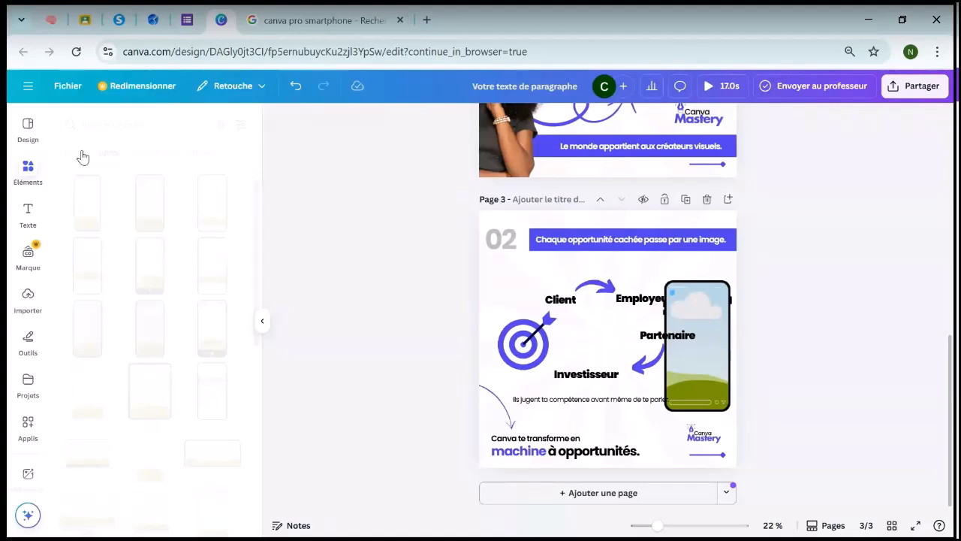
{"action": "left_click", "coordinate": [82, 125]}
{"action": "key", "text": "BackSpace"}
{"action": "type", "text": "canava"}
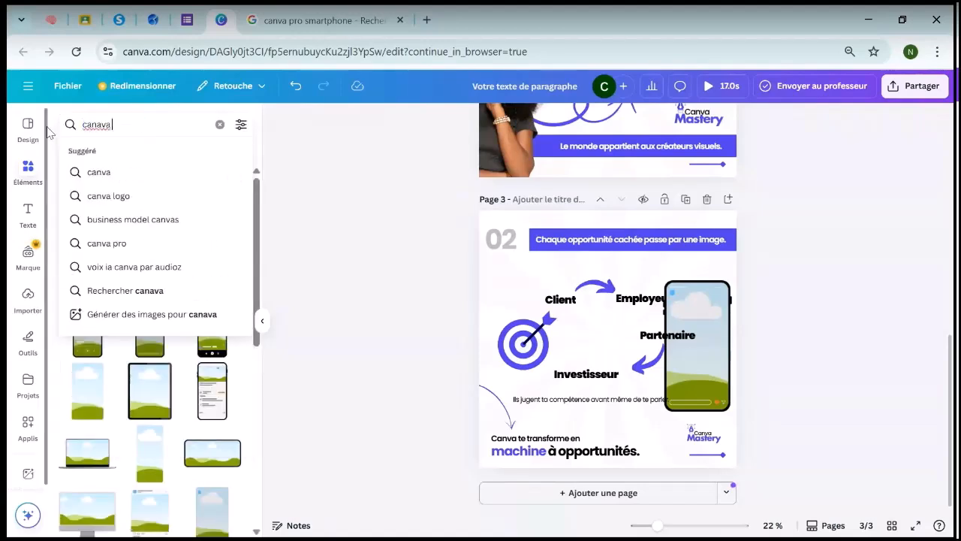
{"action": "key", "text": "BackSpace"}
{"action": "key", "text": "BackSpace"}
{"action": "key", "text": "BackSpace"}
{"action": "type", "text": "va interf"}
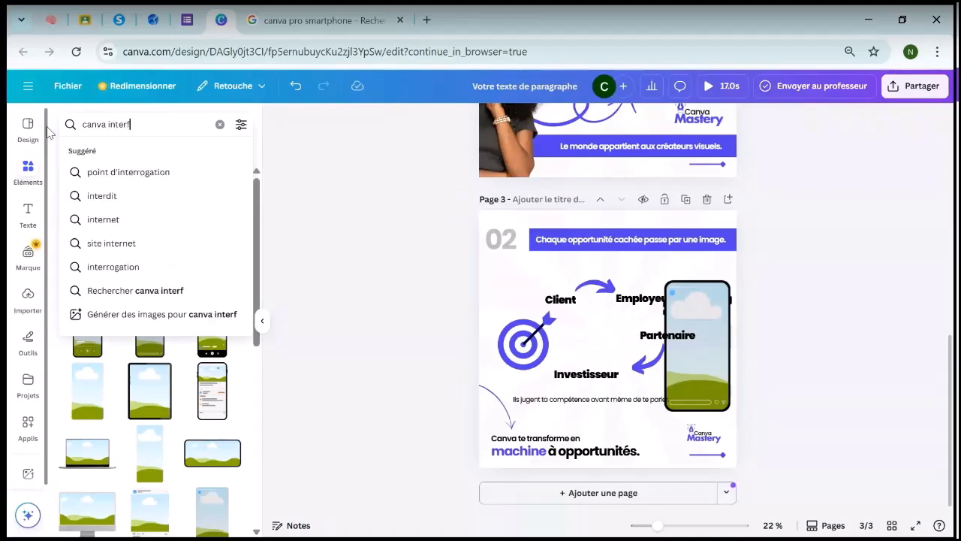
{"action": "type", "text": "ace smart"}
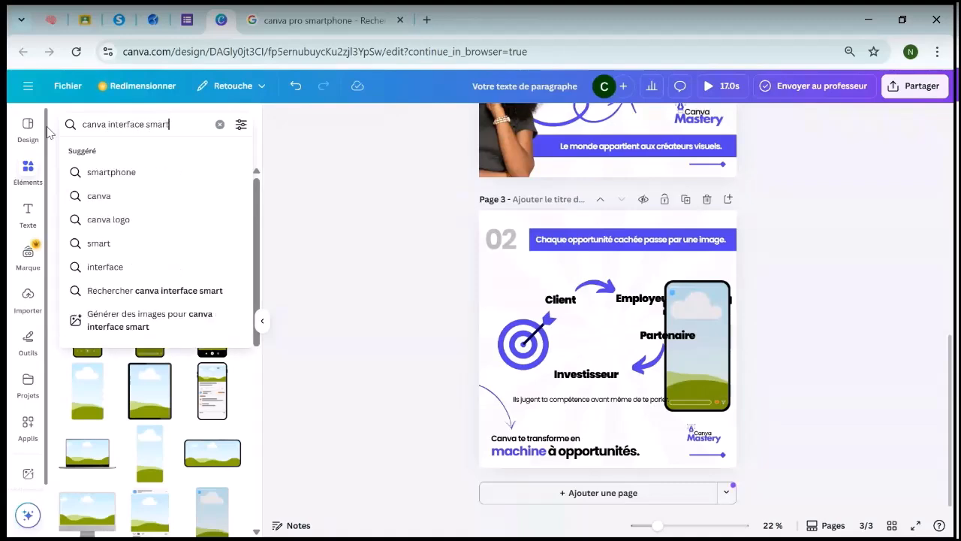
{"action": "type", "text": "phone"}
{"action": "key", "text": "Return"}
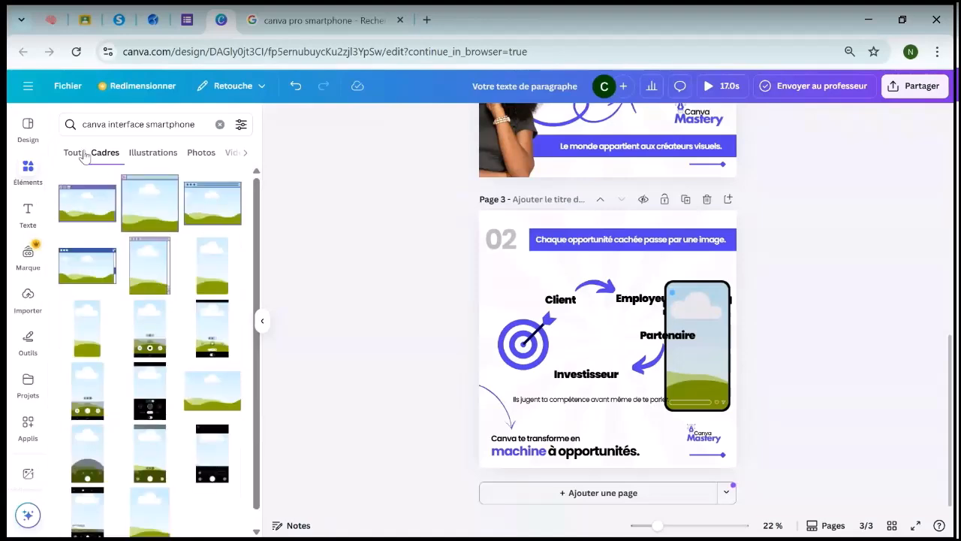
{"action": "left_click", "coordinate": [72, 153]}
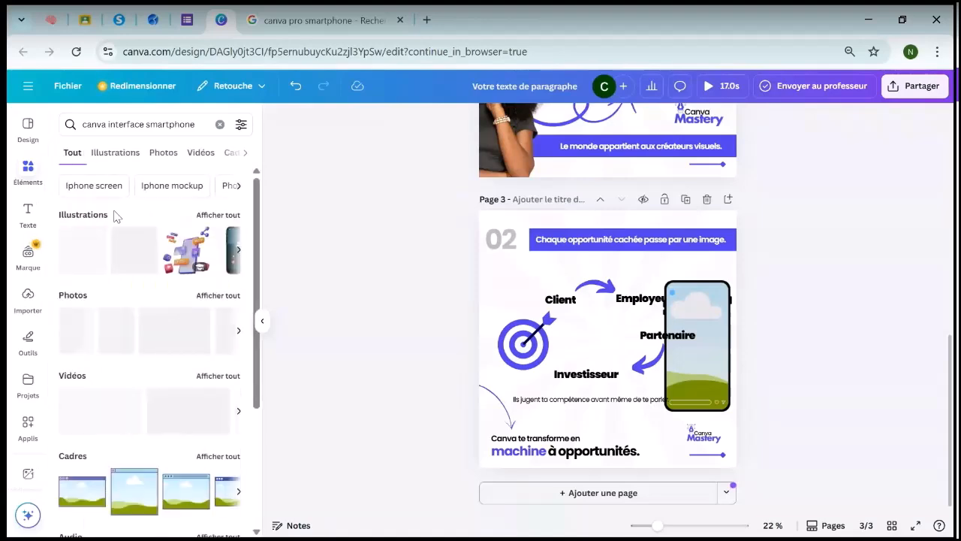
{"action": "left_click", "coordinate": [227, 294]}
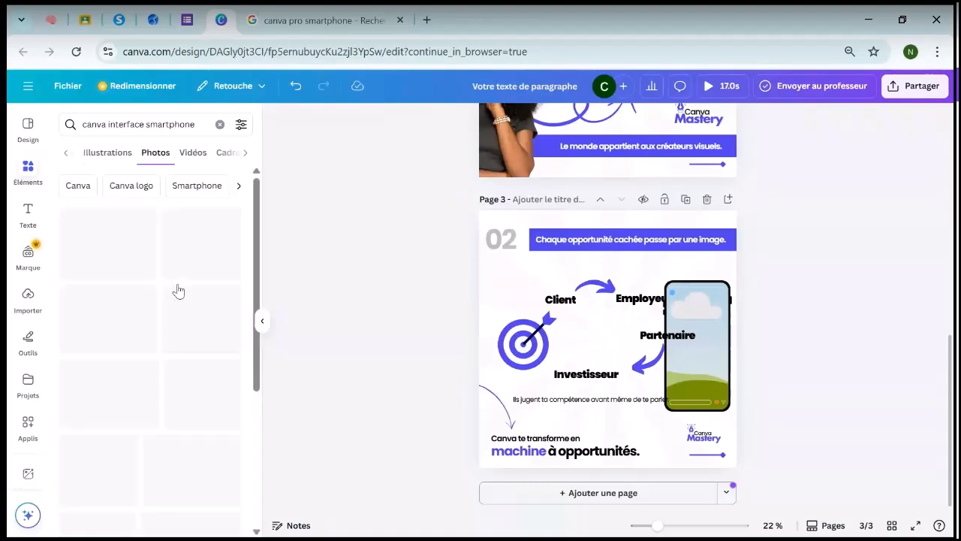
Step: Examine the "canva interface smartphone" photos for a picture to fill the phone frame on page 3
{"action": "scroll", "coordinate": [124, 338], "scroll_direction": "down", "scroll_amount": 5}
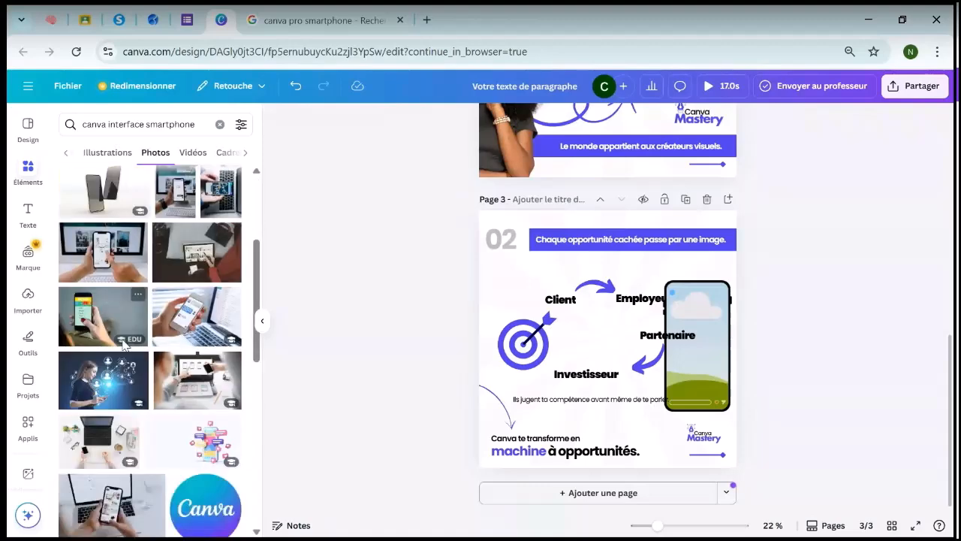
{"action": "scroll", "coordinate": [143, 338], "scroll_direction": "down", "scroll_amount": 3}
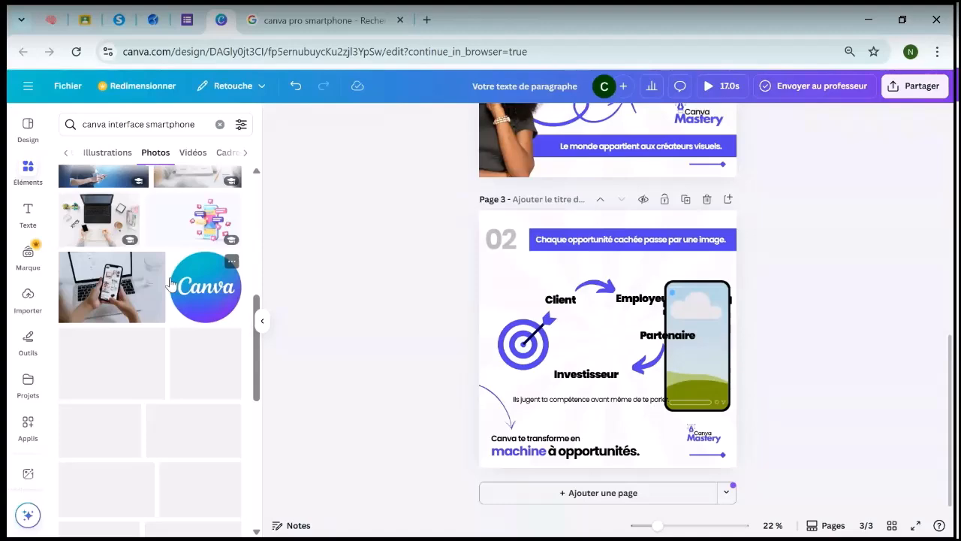
{"action": "scroll", "coordinate": [180, 300], "scroll_direction": "down", "scroll_amount": 5}
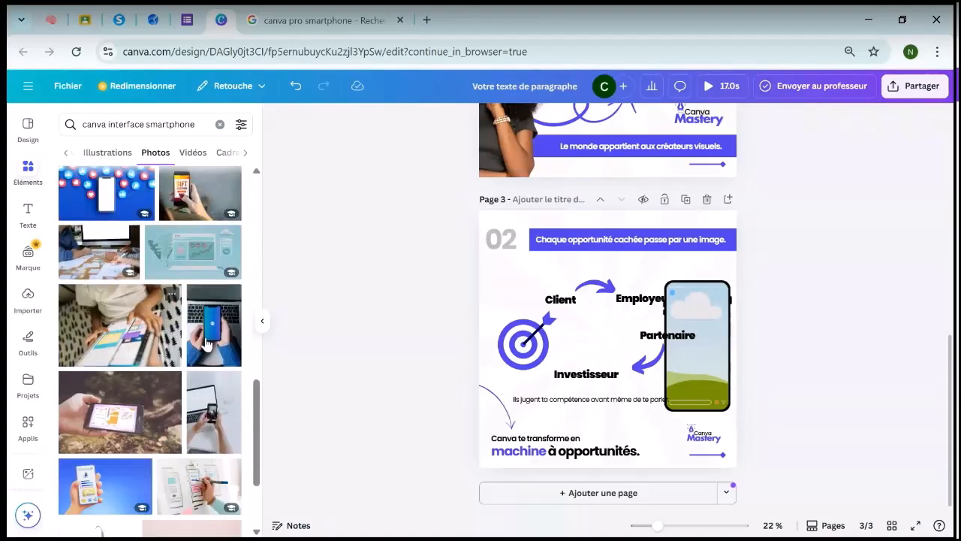
{"action": "scroll", "coordinate": [213, 344], "scroll_direction": "down", "scroll_amount": 10}
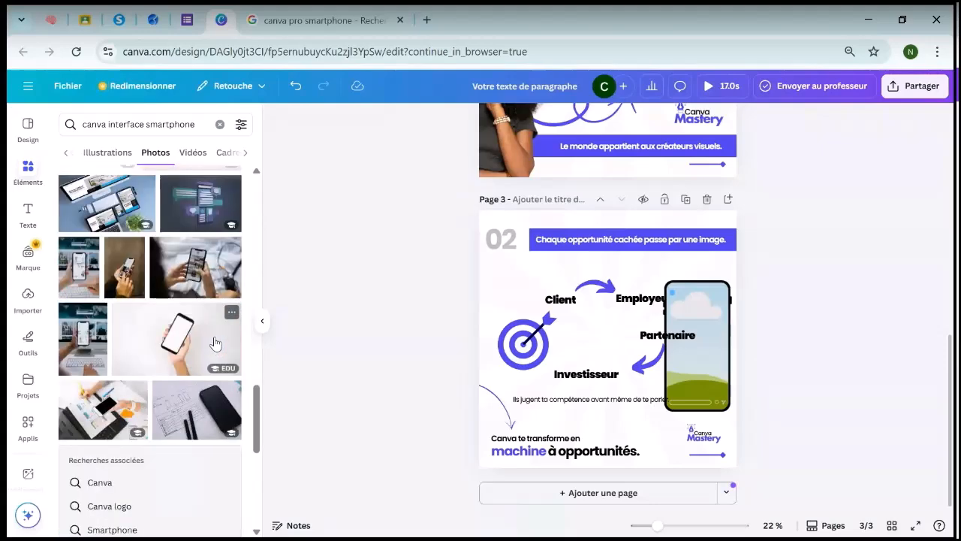
{"action": "scroll", "coordinate": [214, 344], "scroll_direction": "down", "scroll_amount": 1}
{"action": "scroll", "coordinate": [200, 319], "scroll_direction": "down", "scroll_amount": 3}
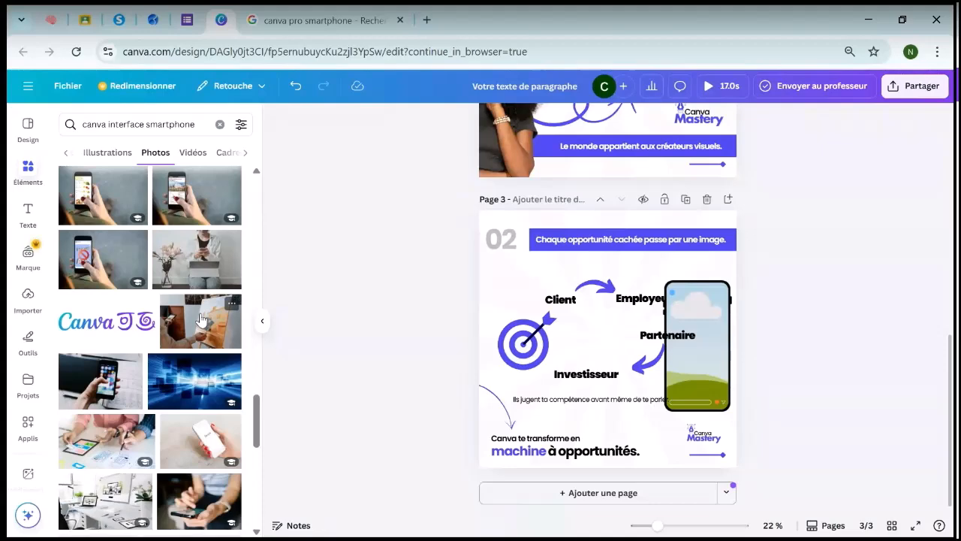
{"action": "scroll", "coordinate": [200, 319], "scroll_direction": "down", "scroll_amount": 10}
{"action": "scroll", "coordinate": [201, 320], "scroll_direction": "down", "scroll_amount": 5}
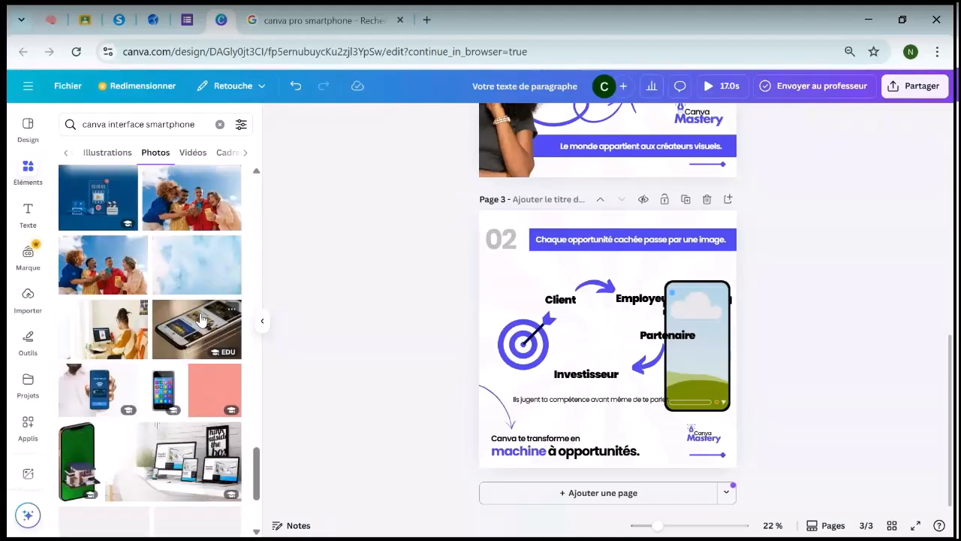
{"action": "scroll", "coordinate": [200, 320], "scroll_direction": "down", "scroll_amount": 3}
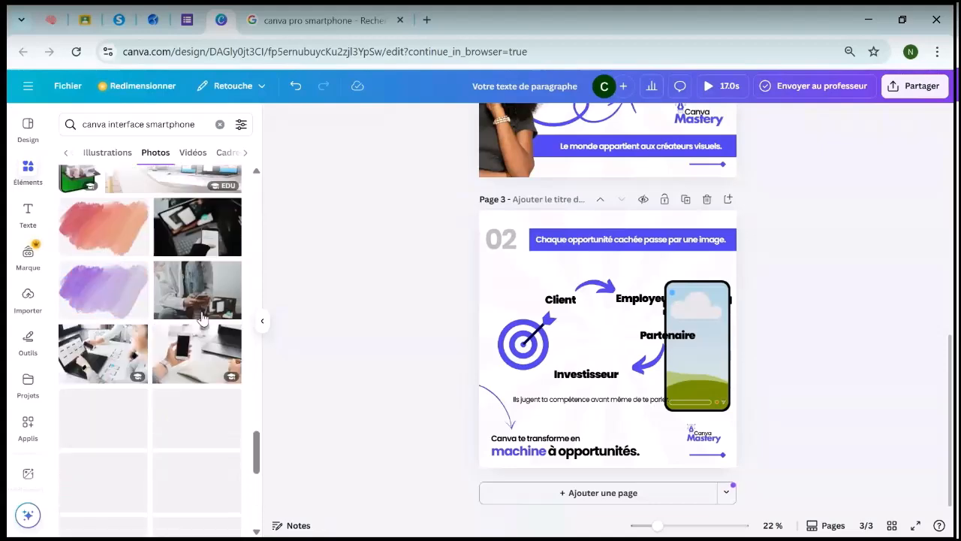
{"action": "scroll", "coordinate": [208, 313], "scroll_direction": "down", "scroll_amount": 8}
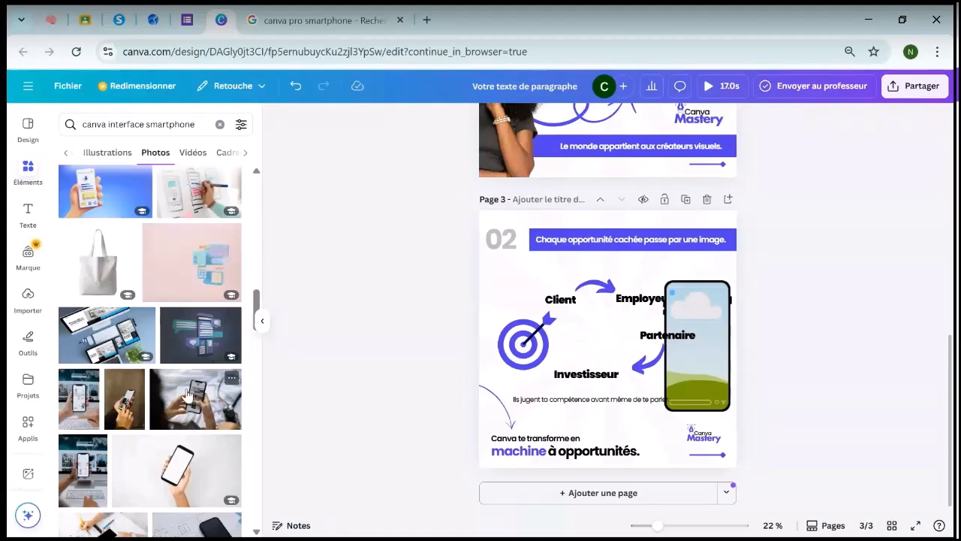
{"action": "scroll", "coordinate": [195, 353], "scroll_direction": "up", "scroll_amount": 4}
{"action": "scroll", "coordinate": [194, 392], "scroll_direction": "up", "scroll_amount": 2}
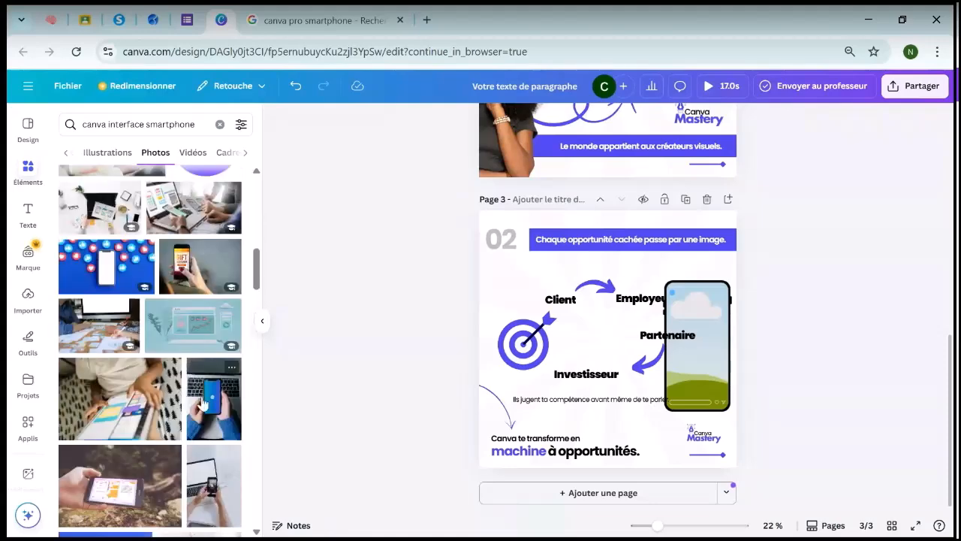
{"action": "scroll", "coordinate": [203, 394], "scroll_direction": "up", "scroll_amount": 1}
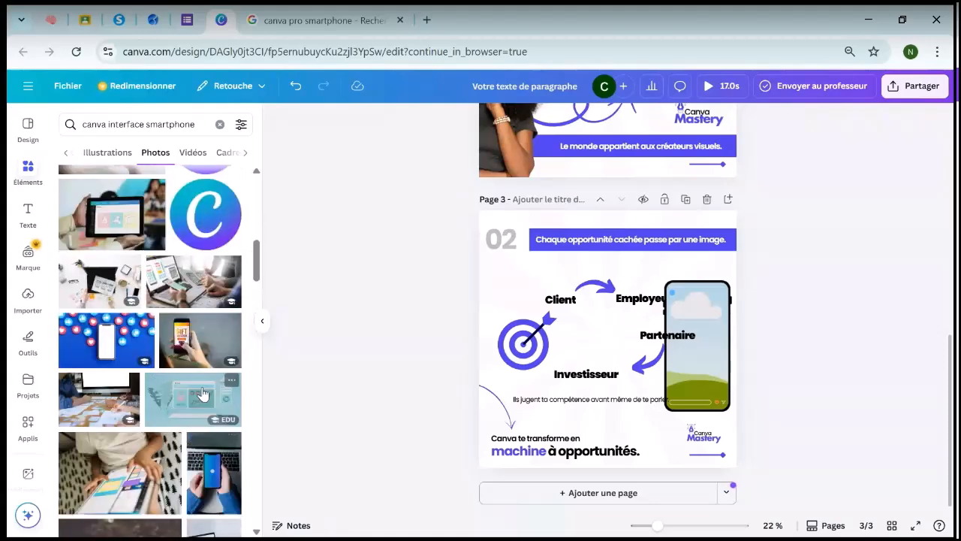
{"action": "scroll", "coordinate": [204, 390], "scroll_direction": "down", "scroll_amount": 1}
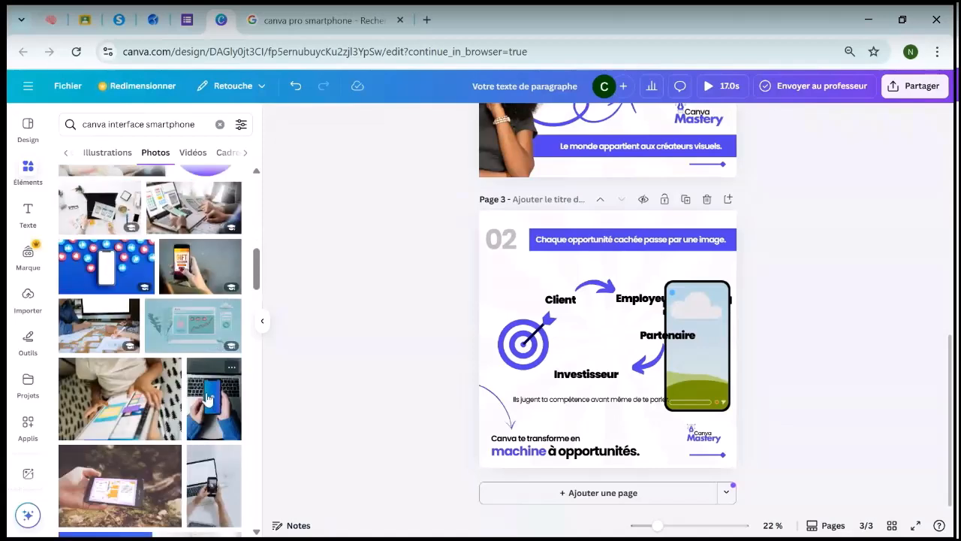